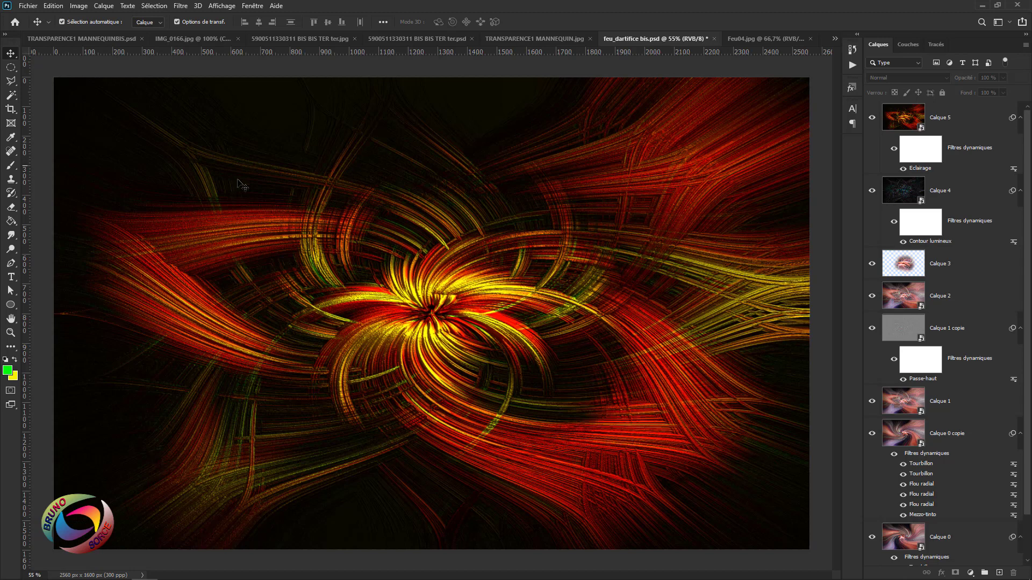
Hide the layers from Calque 5 down to Calque 1, then compare the artwork with Calque 1 copie on and off
{"action": "left_click_drag", "start_coordinate": [872, 117], "coordinate": [872, 402]}
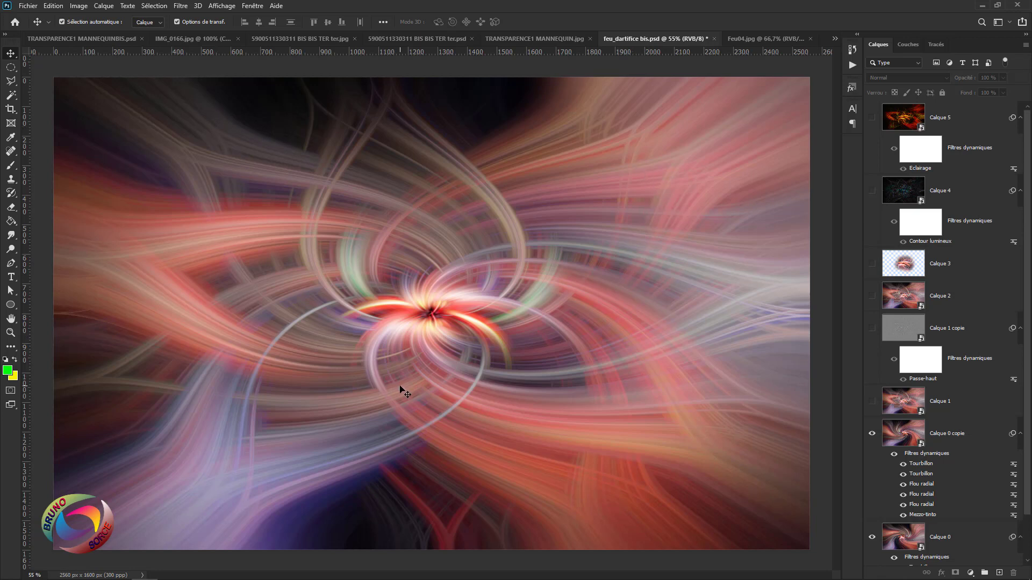
{"action": "scroll", "coordinate": [451, 271], "scroll_direction": "up", "scroll_amount": 2}
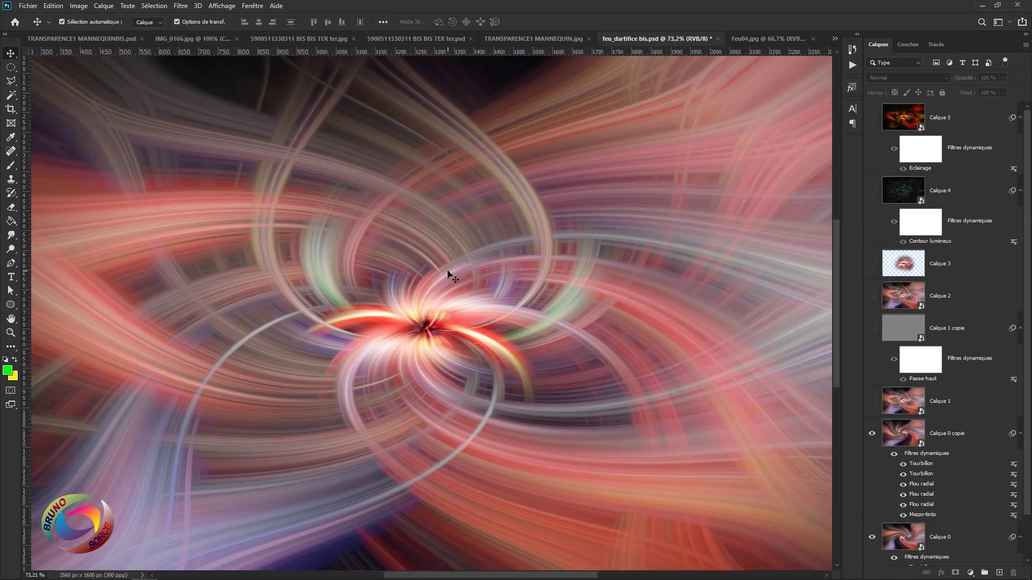
{"action": "scroll", "coordinate": [452, 273], "scroll_direction": "up", "scroll_amount": 2}
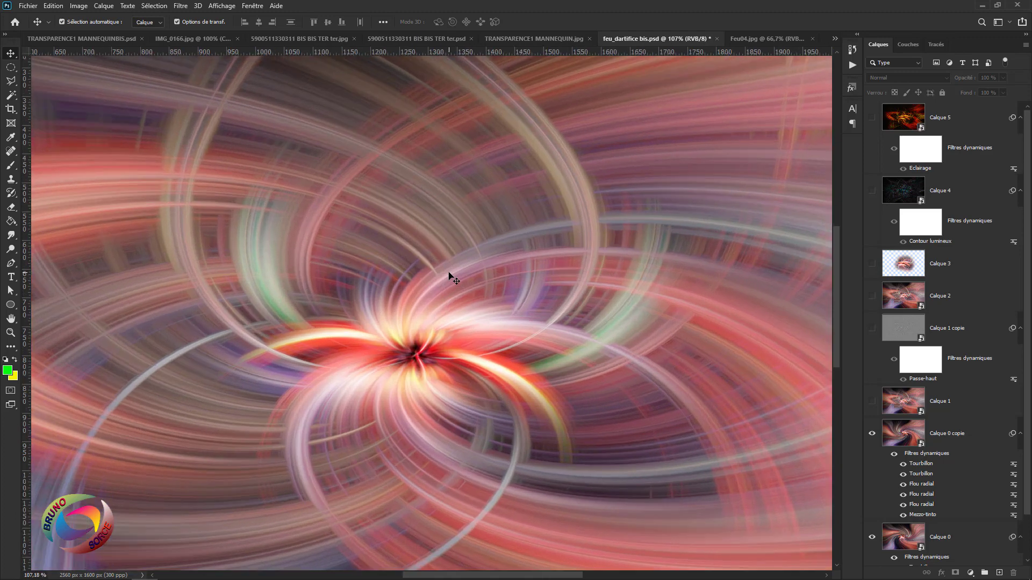
{"action": "left_click", "coordinate": [872, 330]}
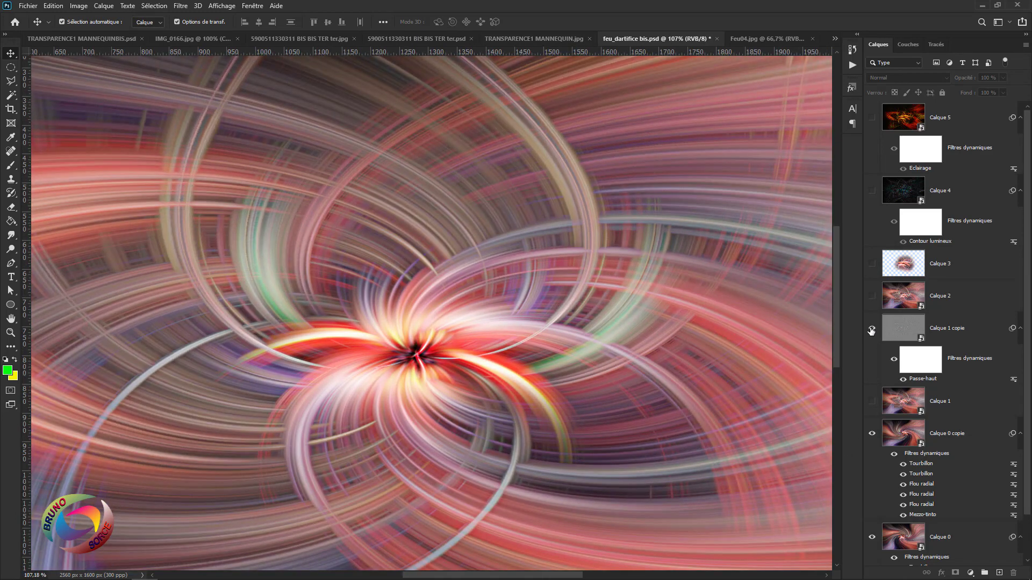
{"action": "left_click", "coordinate": [871, 330]}
{"action": "left_click", "coordinate": [872, 330]}
Show Calque 3, compare the image with and without it, and turn on Calque 4 and Calque 5
{"action": "left_click", "coordinate": [872, 265]}
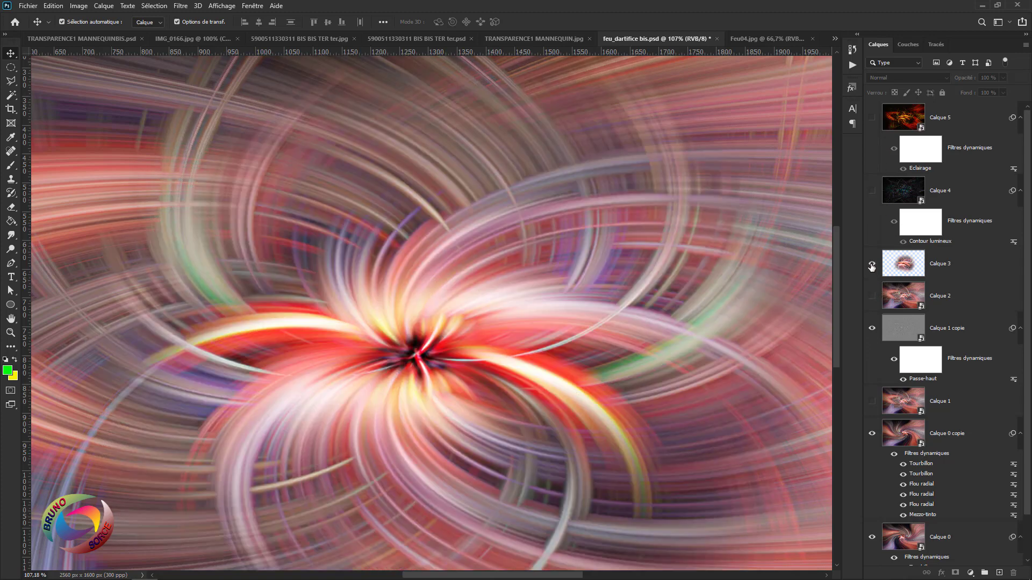
{"action": "key", "text": "ctrl+0"}
{"action": "key", "text": "ctrl+minus"}
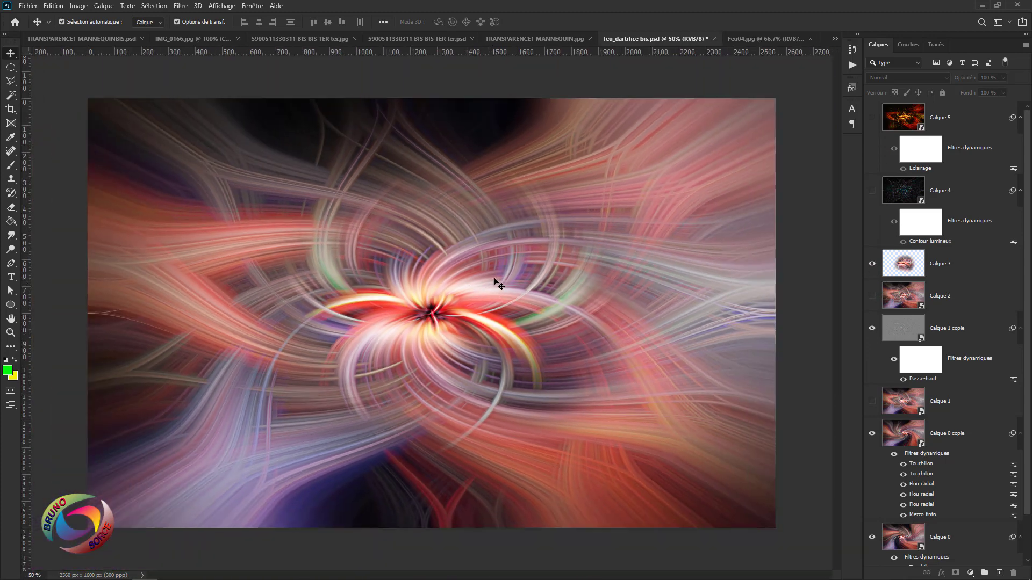
{"action": "left_click", "coordinate": [872, 266]}
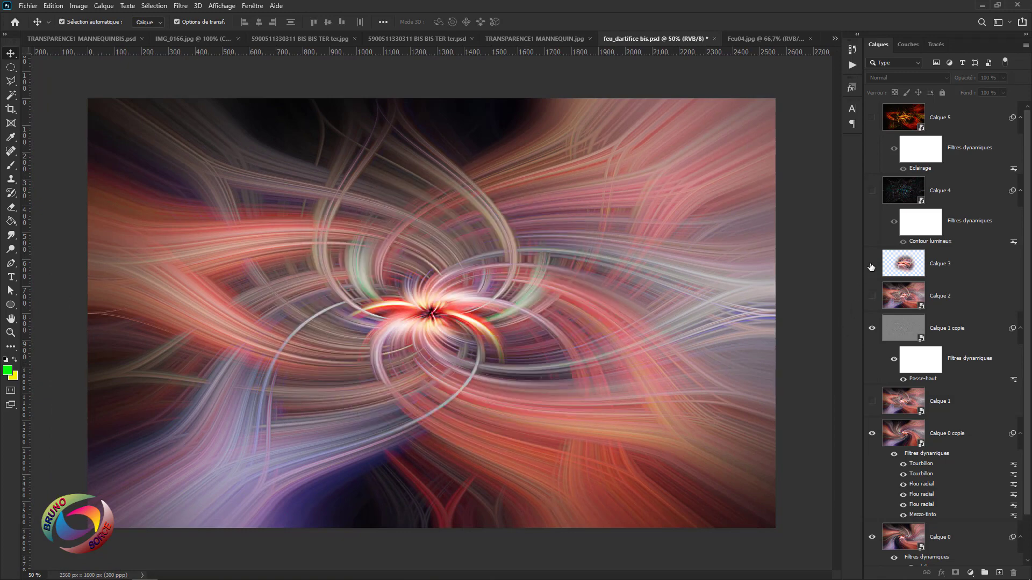
{"action": "left_click", "coordinate": [872, 265]}
{"action": "left_click", "coordinate": [872, 191]}
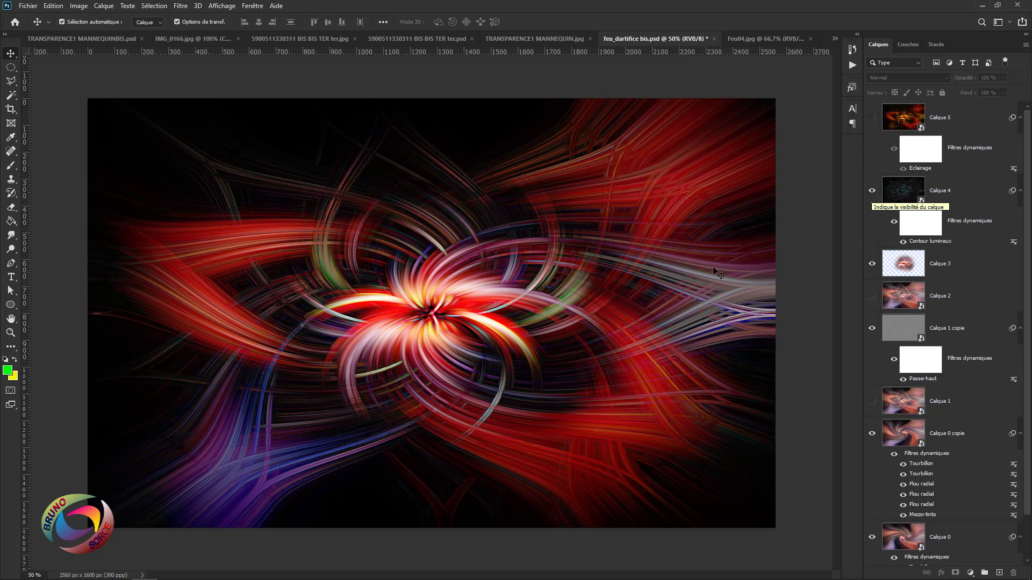
{"action": "left_click", "coordinate": [872, 118]}
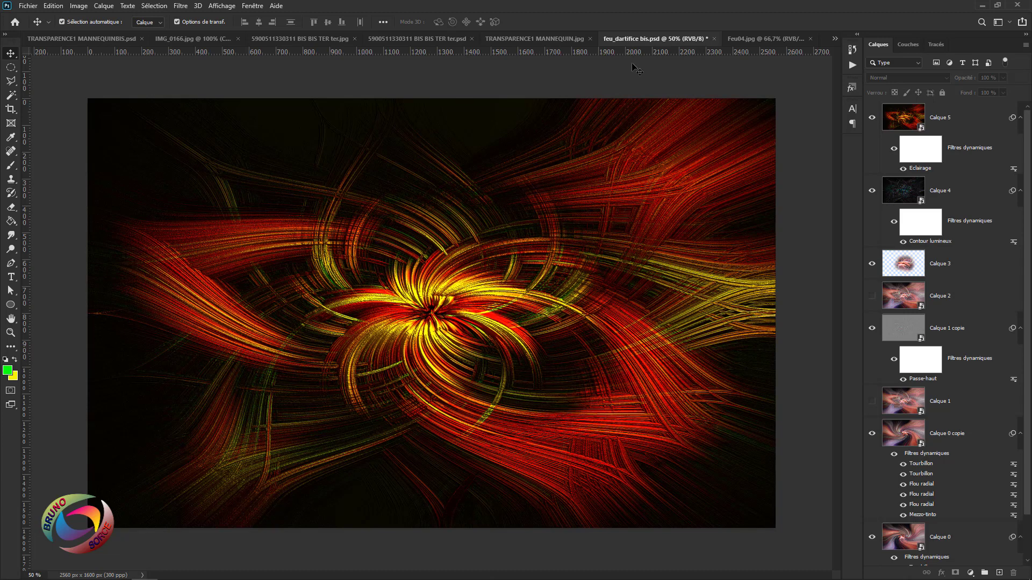
Look through the other open example artworks, ending on IMG_0166.jpg
{"action": "left_click", "coordinate": [540, 38]}
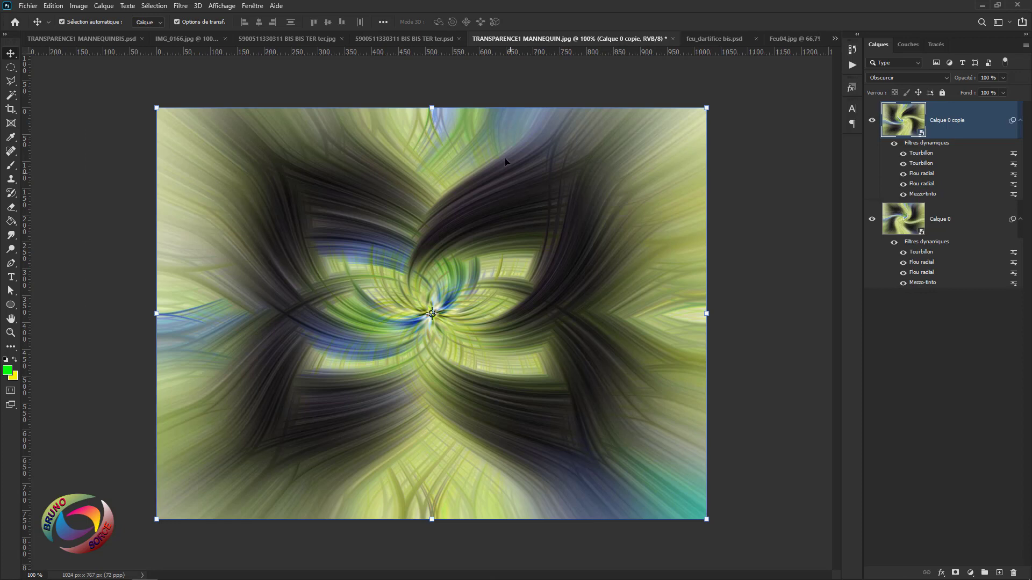
{"action": "left_click", "coordinate": [423, 40]}
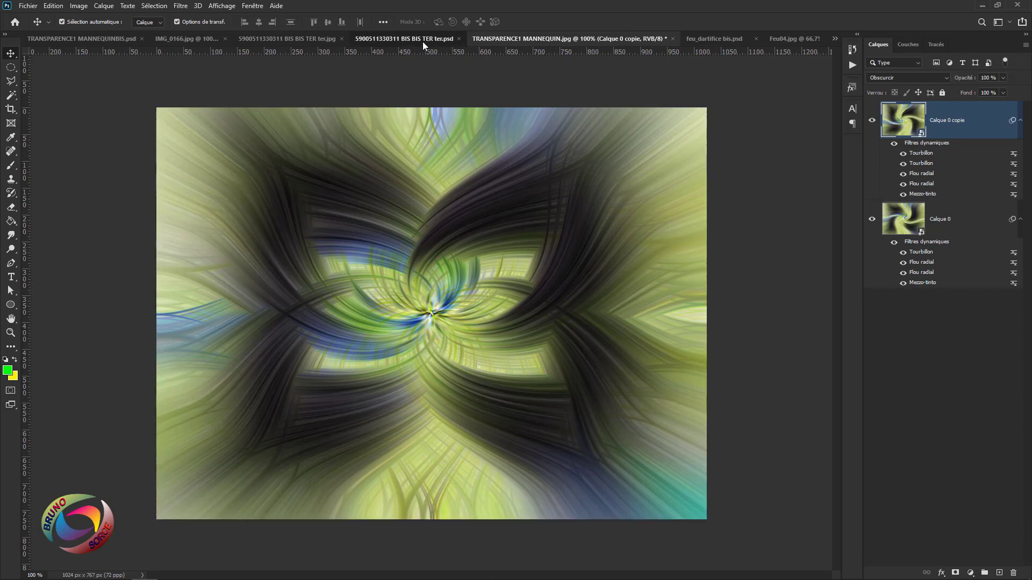
{"action": "left_click", "coordinate": [294, 37]}
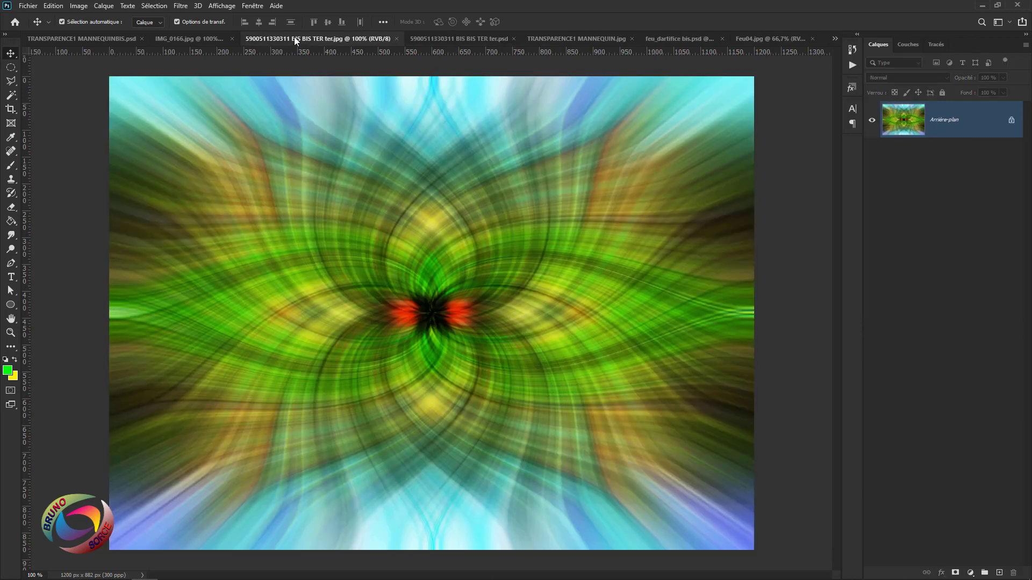
{"action": "left_click", "coordinate": [179, 41]}
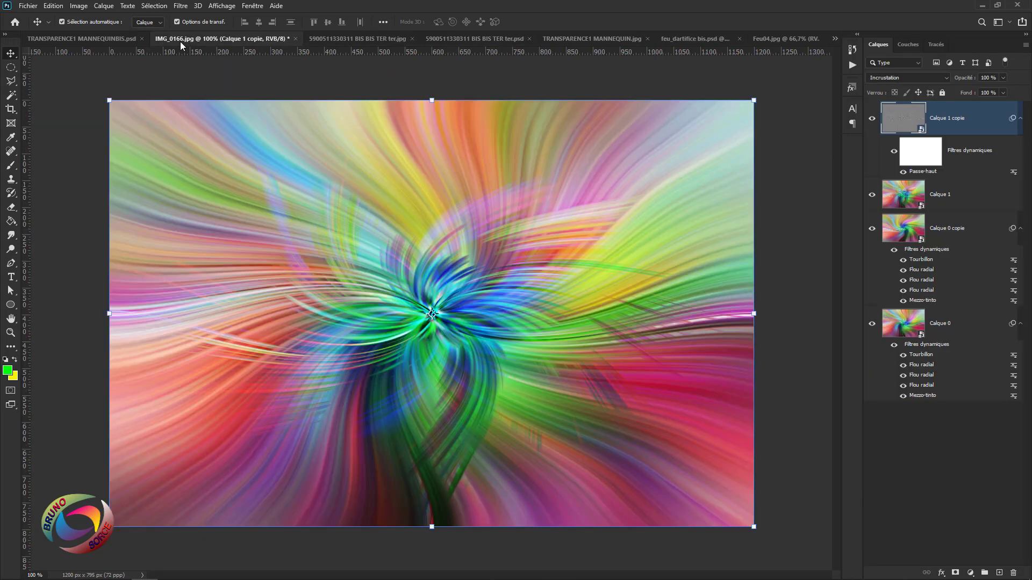
Hide Calque 1 and Calque 1 copie and set the blend mode of Calque 0 copie to Produit
{"action": "key", "text": "alt+bracketleft"}
{"action": "key", "text": "alt+bracketleft"}
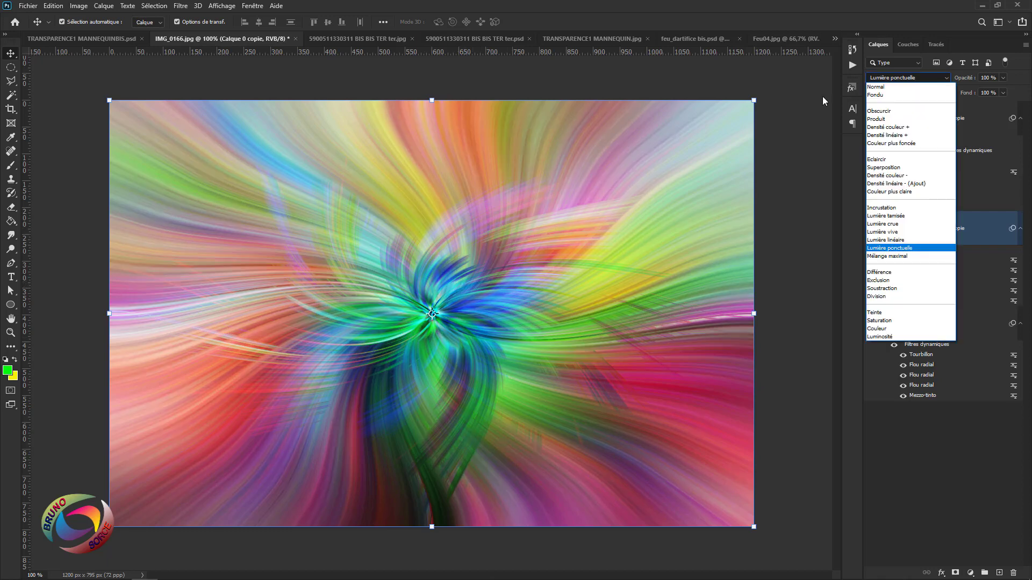
{"action": "left_click", "coordinate": [895, 63]}
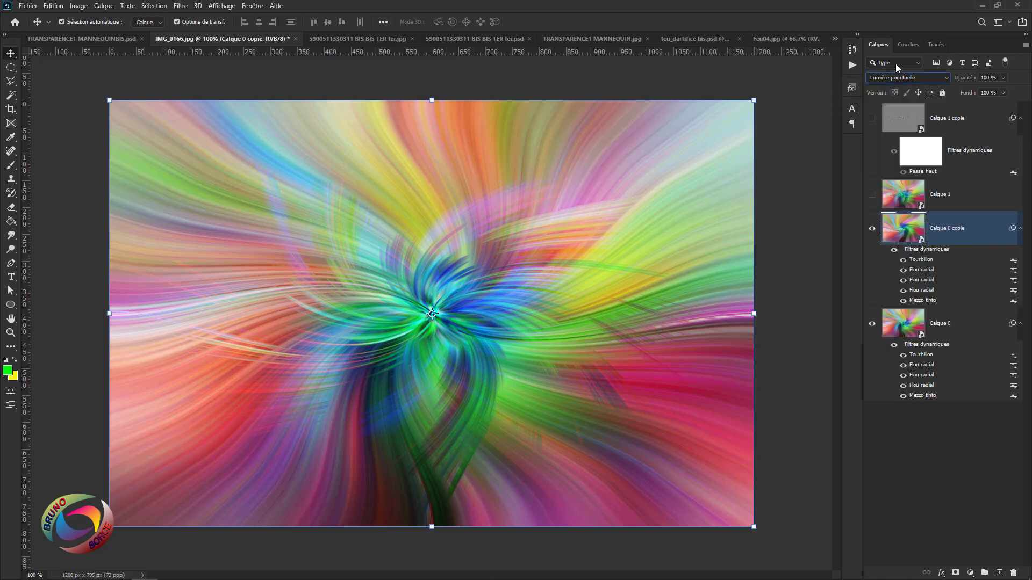
{"action": "left_click", "coordinate": [894, 78]}
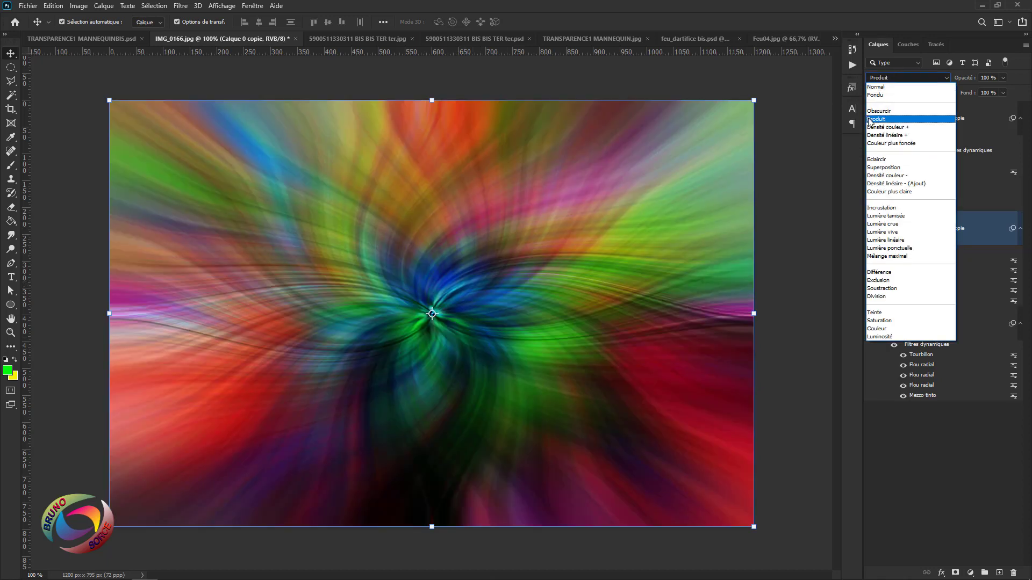
{"action": "left_click", "coordinate": [871, 119]}
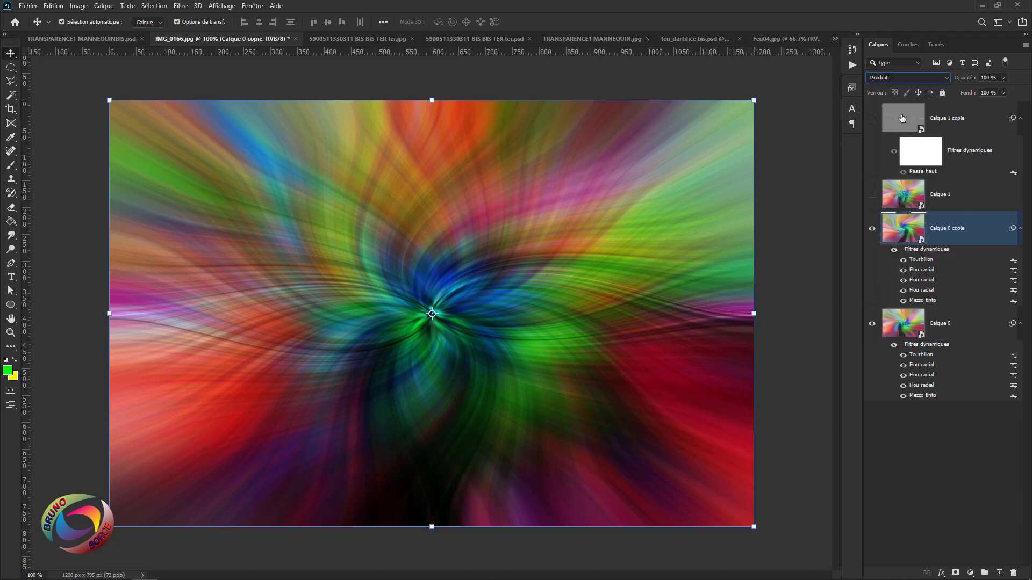
Cycle the blend mode of Calque 0 copie through to Lumière ponctuelle and show Calque 1 and Calque 1 copie again
{"action": "key", "text": "Down"}
{"action": "key", "text": "Down"}
{"action": "key", "text": "Down"}
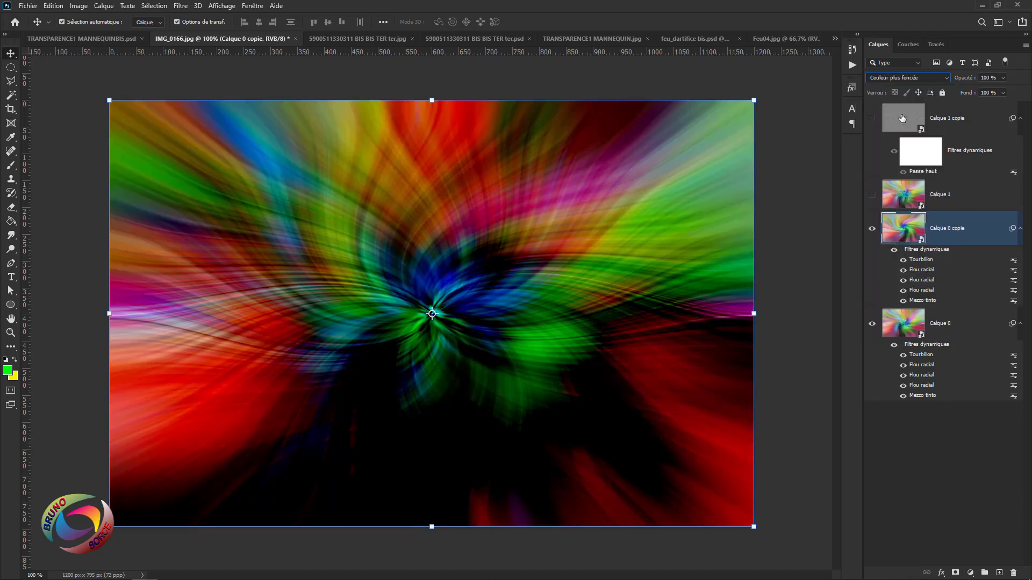
{"action": "key", "text": "Down"}
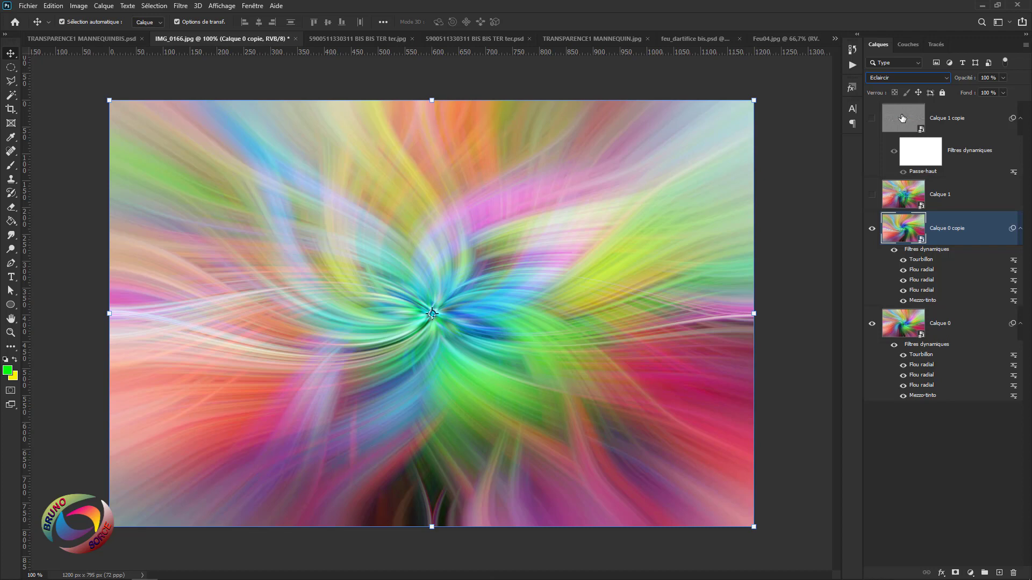
{"action": "key", "text": "Down"}
{"action": "key", "text": "Down"}
{"action": "key", "text": "Down"}
{"action": "key", "text": "Down"}
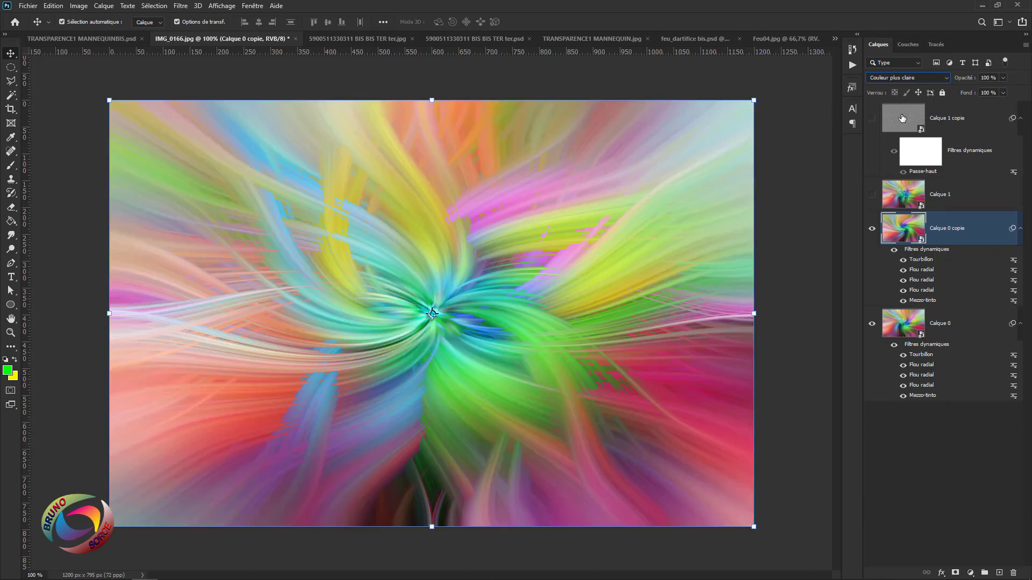
{"action": "key", "text": "Down"}
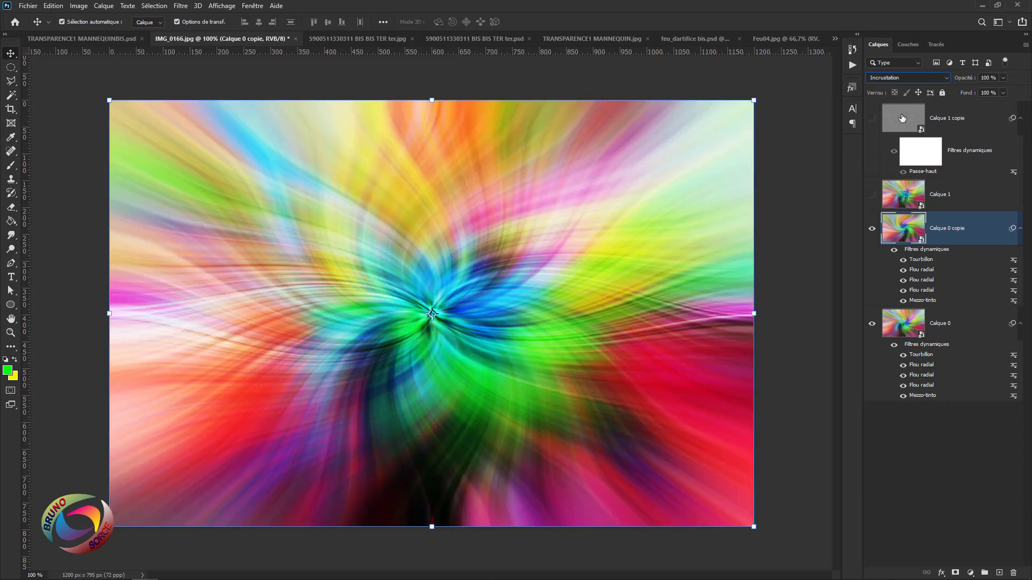
{"action": "key", "text": "Down"}
{"action": "key", "text": "Down"}
{"action": "key", "text": "Down"}
{"action": "key", "text": "Down"}
{"action": "key", "text": "Down"}
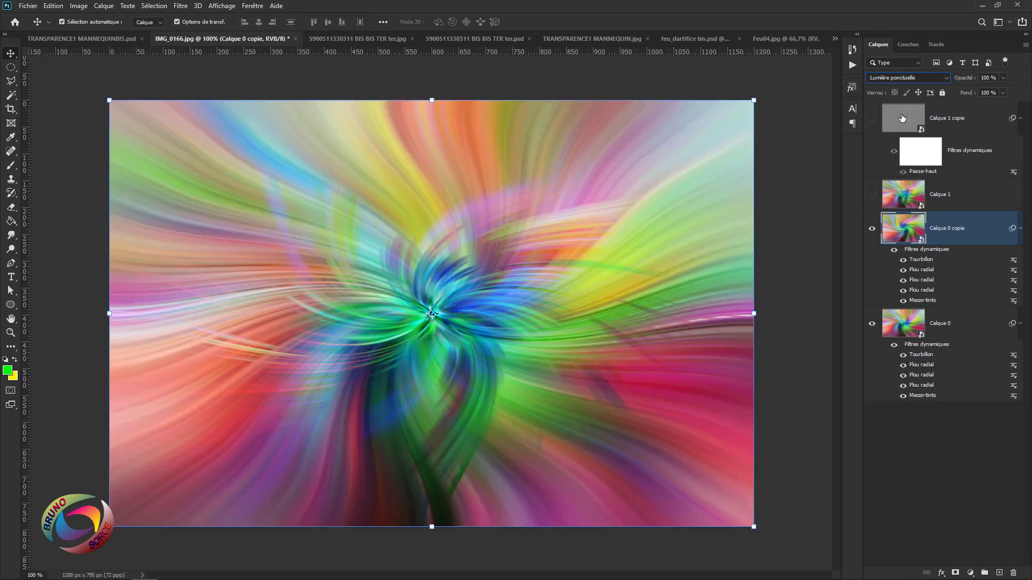
{"action": "left_click", "coordinate": [873, 195]}
{"action": "left_click", "coordinate": [872, 118]}
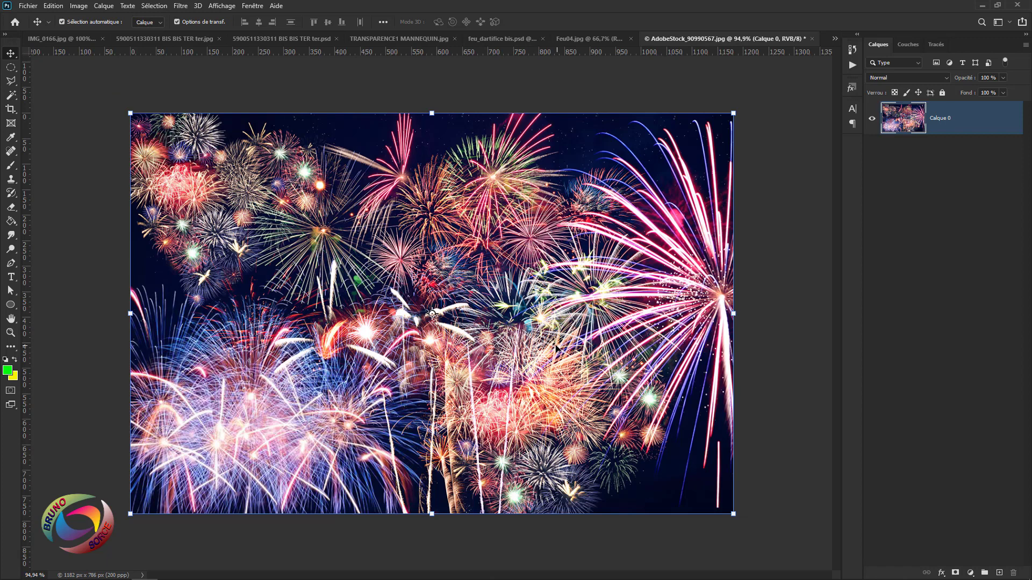
Unlock the background layer of the fireworks photo AdobeStock_90990567.jpg and convert it to a smart object
{"action": "key", "text": "ctrl+z"}
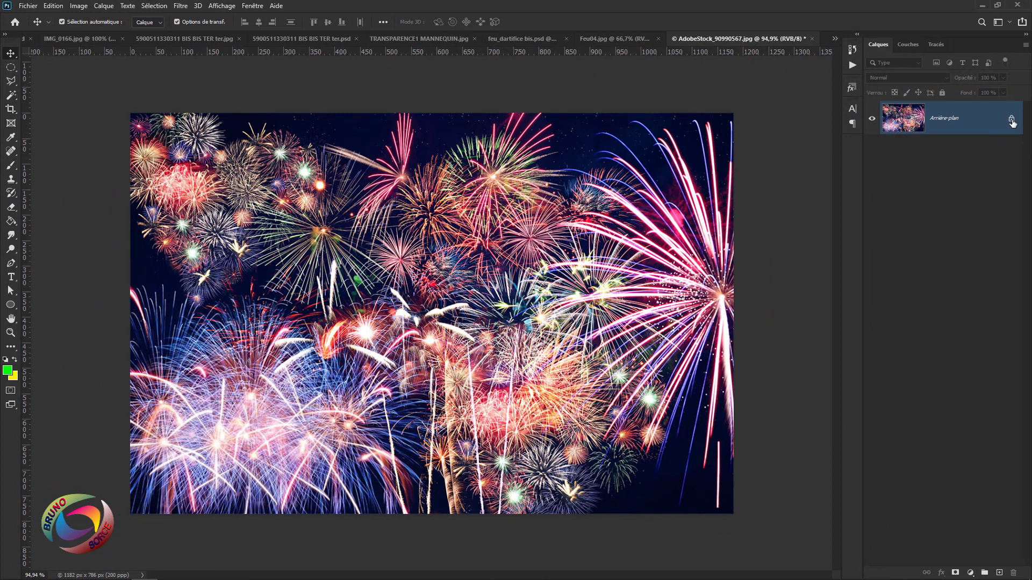
{"action": "left_click", "coordinate": [1012, 121]}
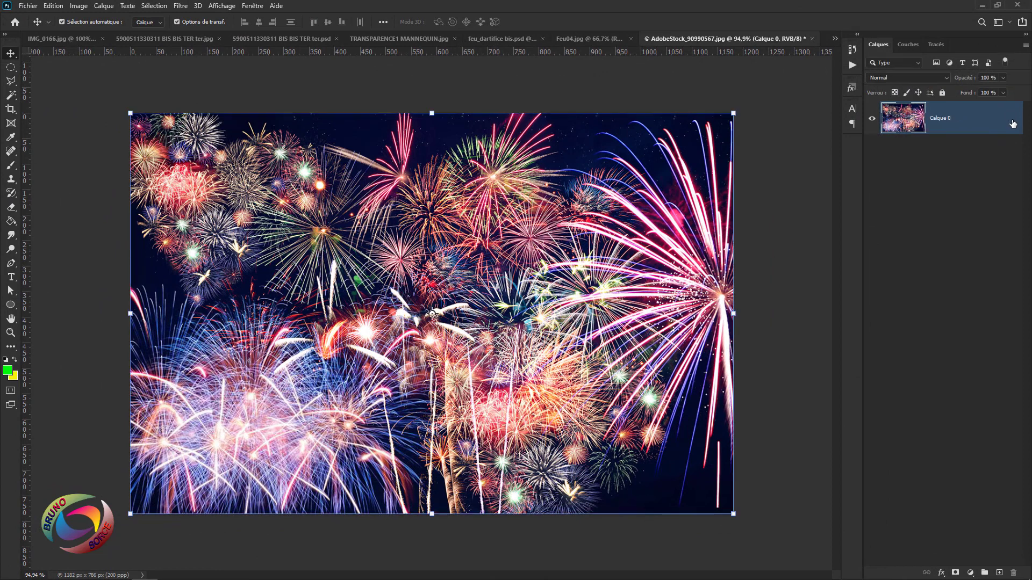
{"action": "right_click", "coordinate": [962, 121]}
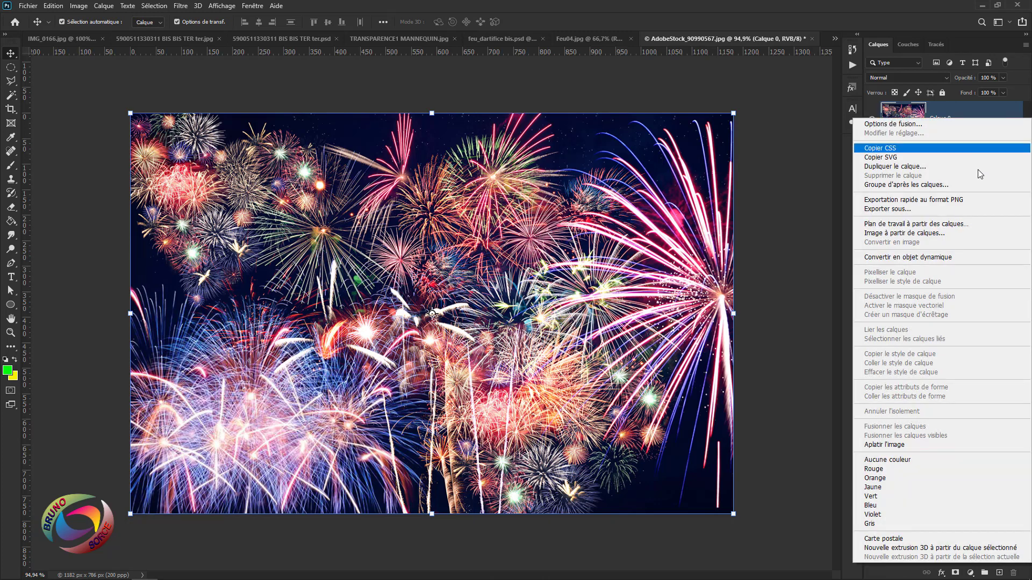
{"action": "left_click", "coordinate": [947, 258]}
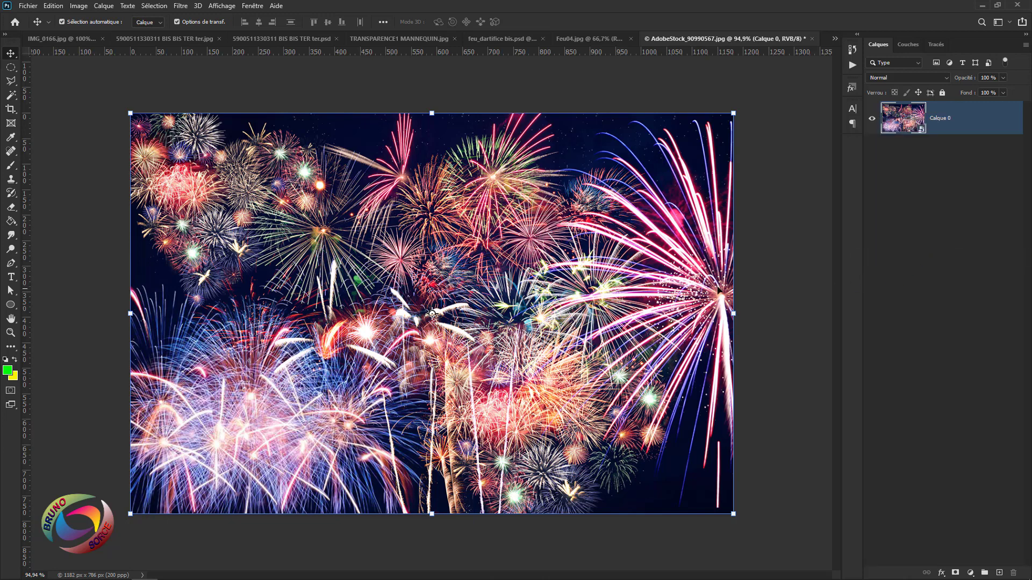
Apply a Mezzo-tinto filter of type Traits moyens to the fireworks smart object and delete its smart filter mask
{"action": "left_click", "coordinate": [179, 6]}
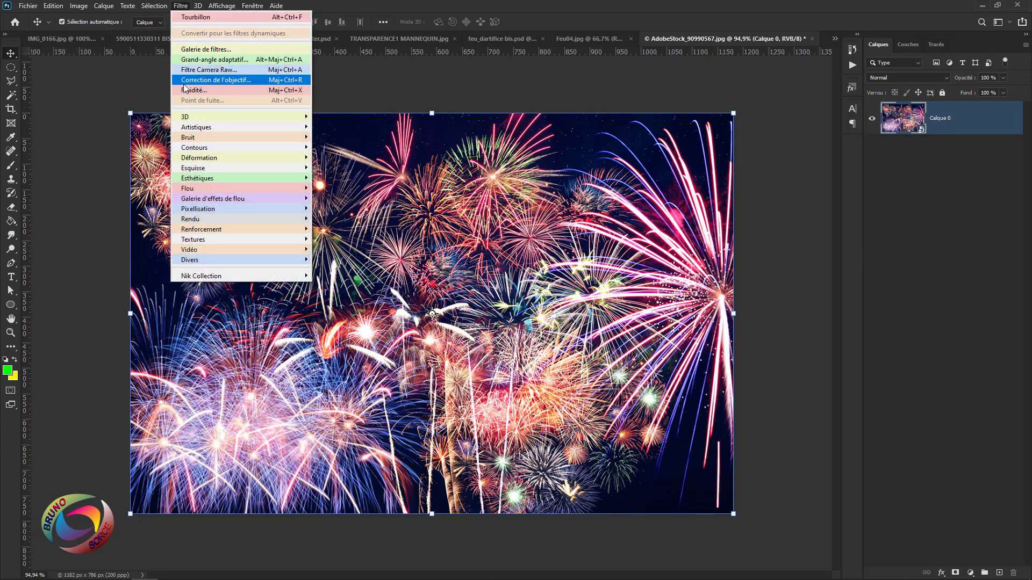
{"action": "mouse_move", "coordinate": [189, 212]}
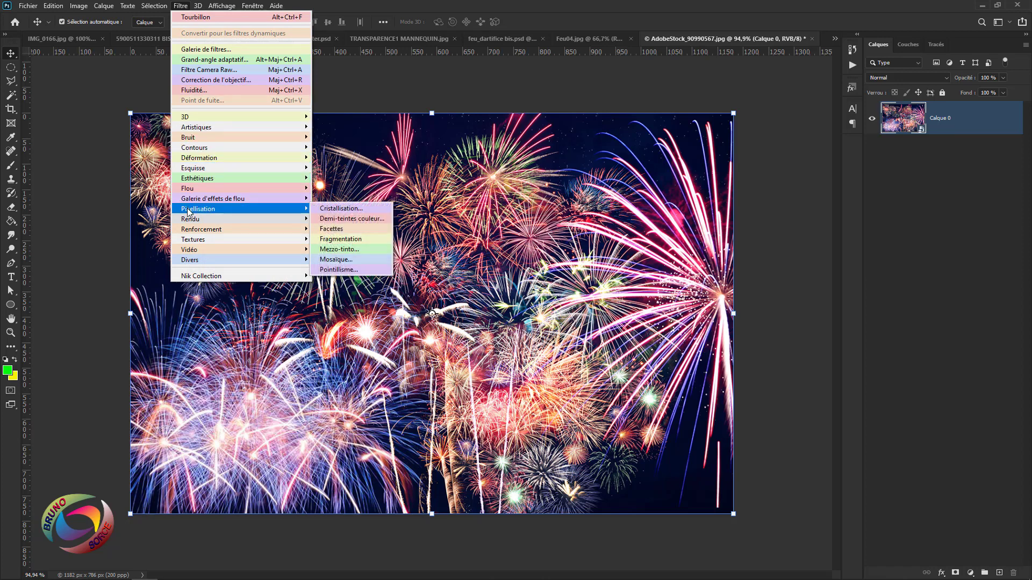
{"action": "left_click", "coordinate": [331, 250]}
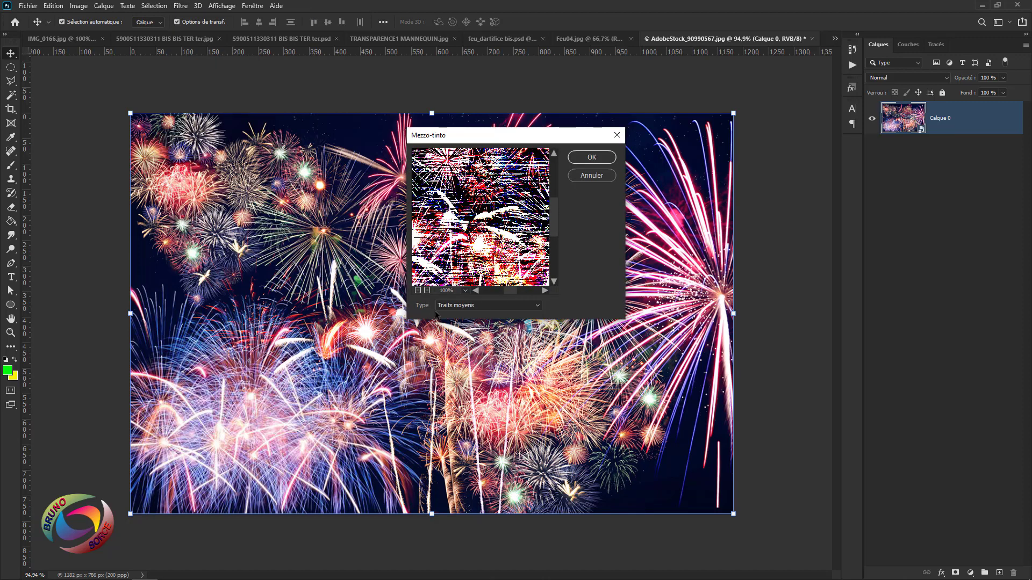
{"action": "left_click", "coordinate": [537, 308]}
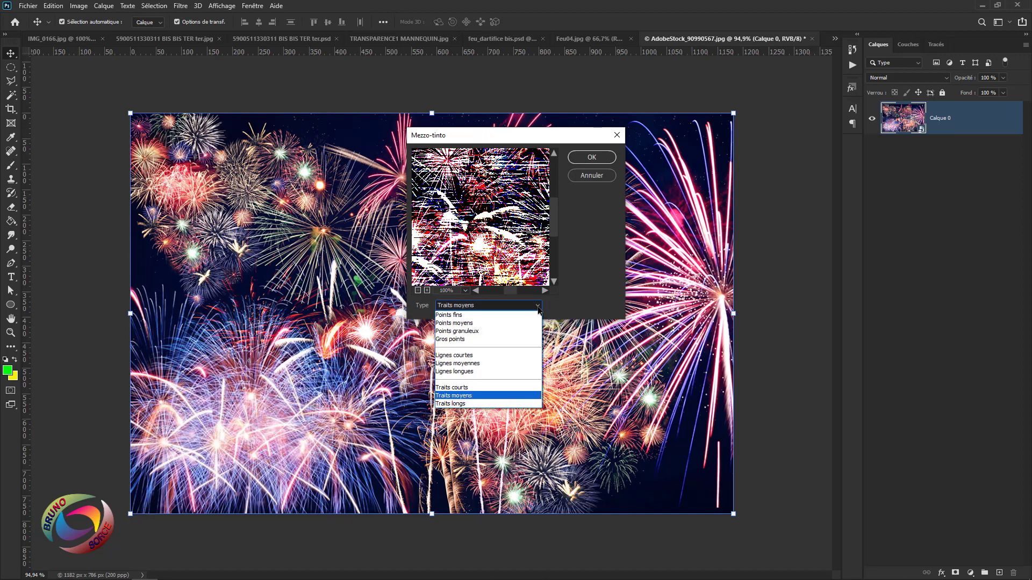
{"action": "left_click", "coordinate": [452, 399]}
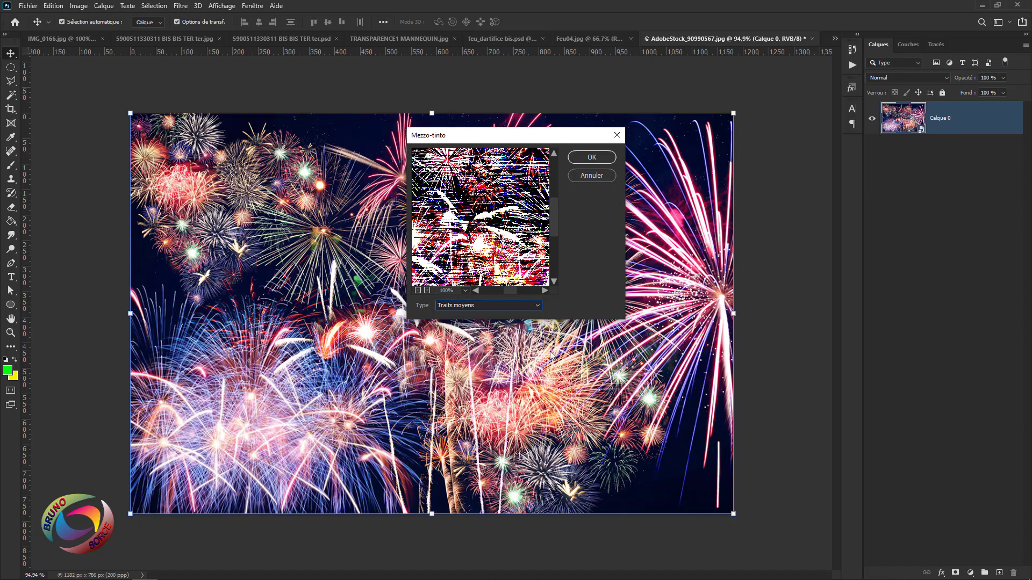
{"action": "left_click", "coordinate": [593, 158]}
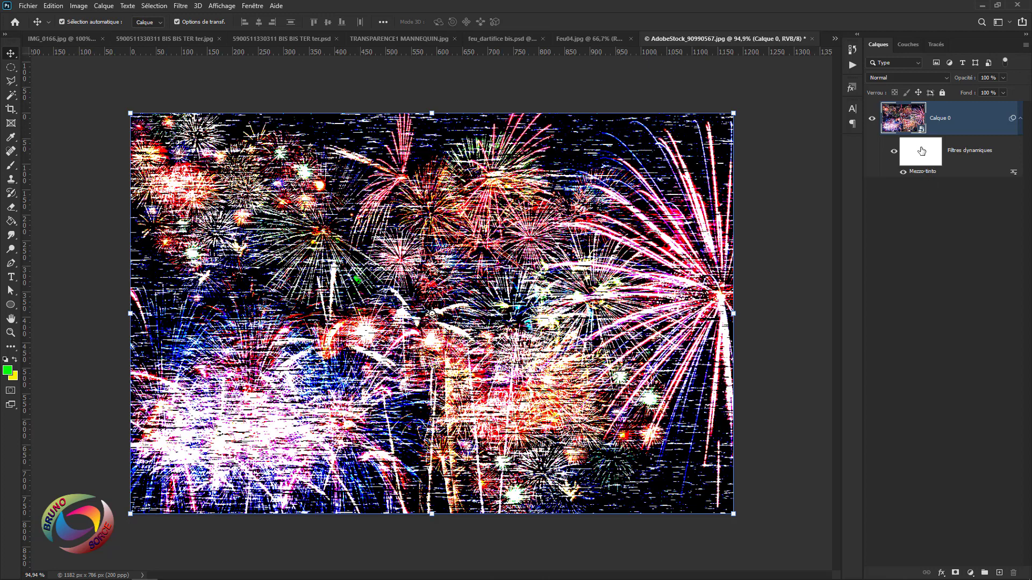
{"action": "left_click_drag", "start_coordinate": [921, 151], "coordinate": [1014, 572]}
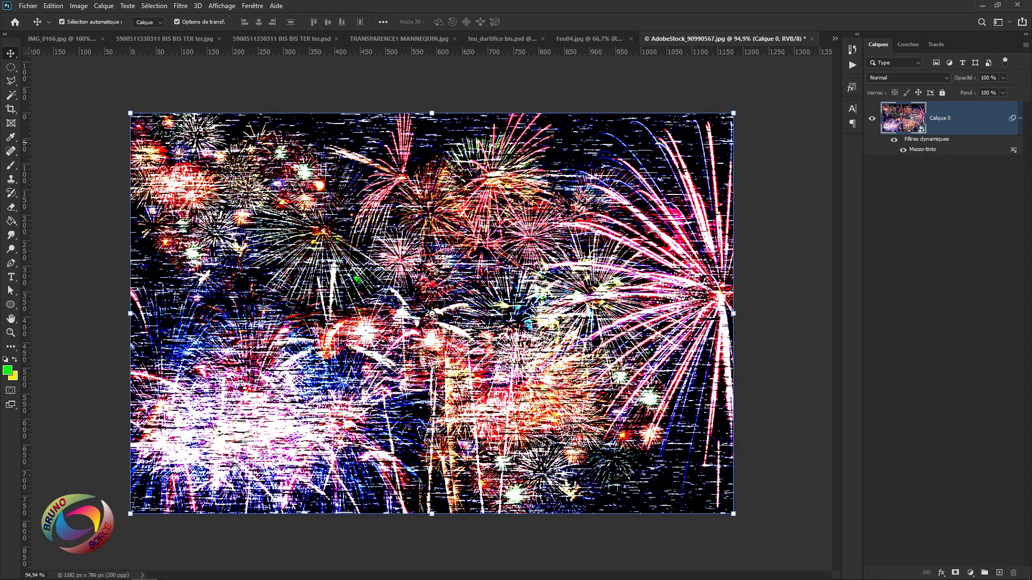
Apply a Flou radial filter to the fireworks smart object with value 100, Zoom mode and Supérieure quality
{"action": "left_click", "coordinate": [180, 7]}
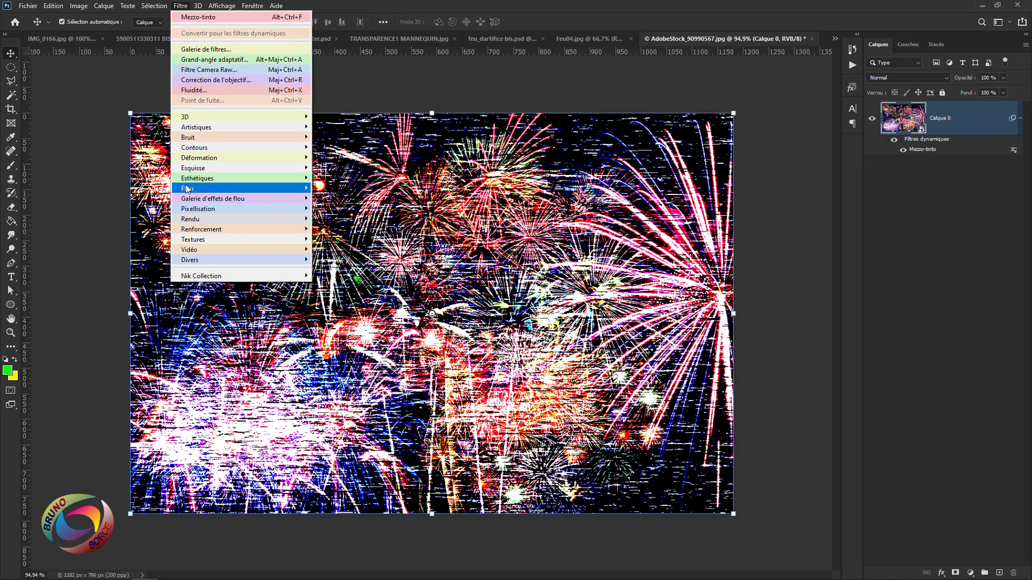
{"action": "mouse_move", "coordinate": [188, 190]}
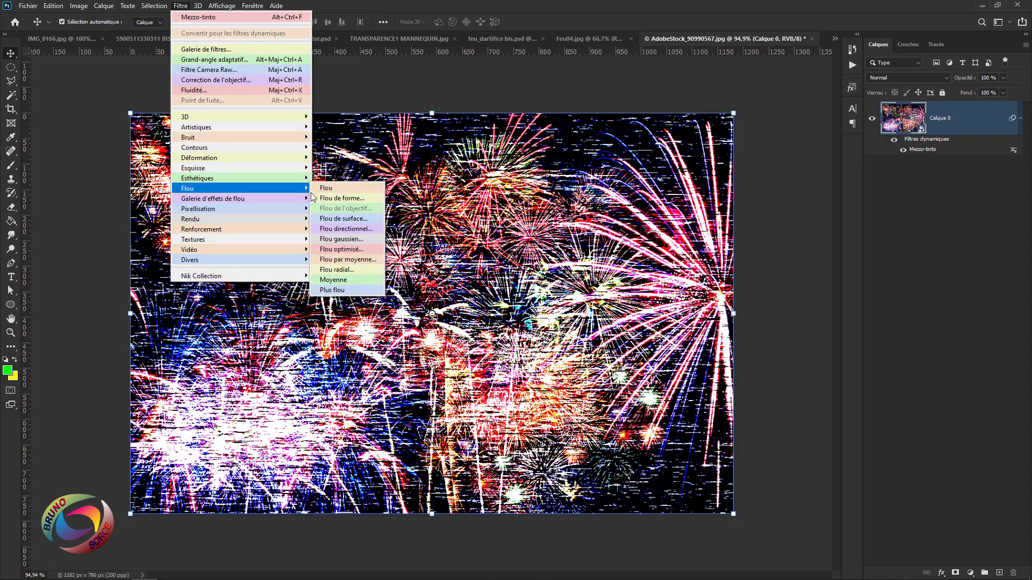
{"action": "left_click", "coordinate": [334, 272]}
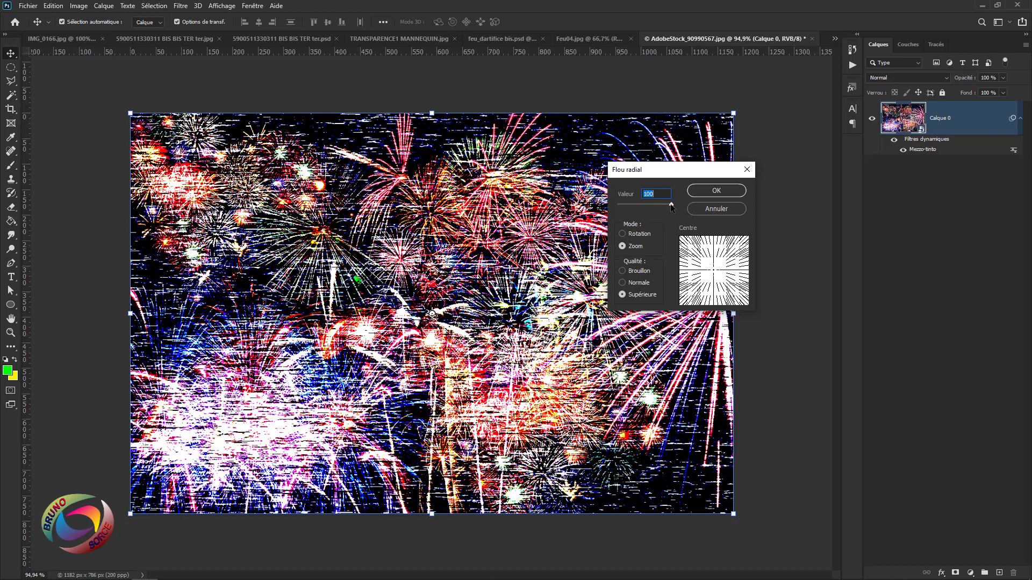
{"action": "left_click", "coordinate": [622, 235]}
{"action": "left_click", "coordinate": [622, 246]}
{"action": "left_click", "coordinate": [718, 191]}
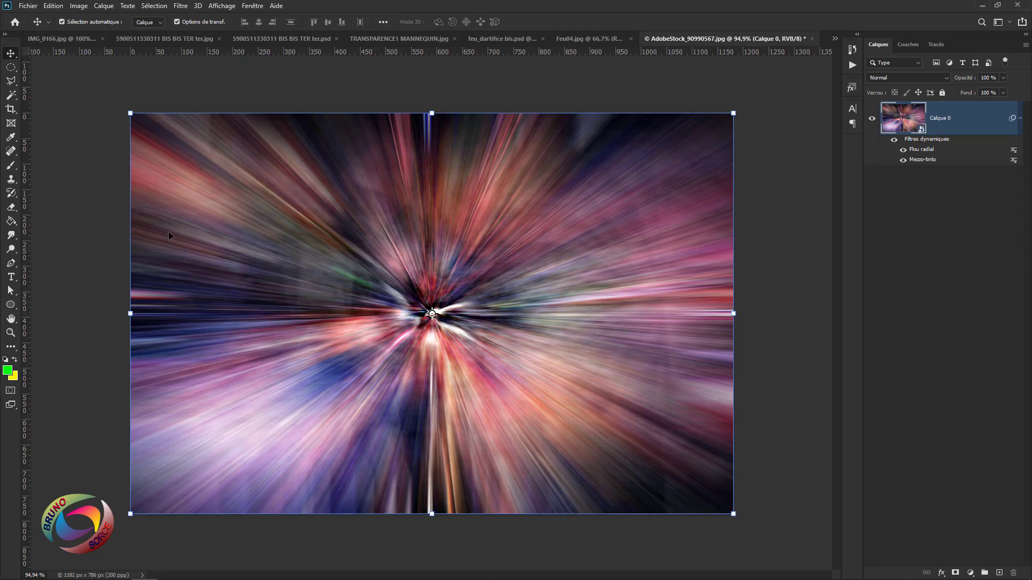
Apply the Flou radial filter two more times to Calque 0 with the same Zoom settings at value 100
{"action": "left_click", "coordinate": [182, 7]}
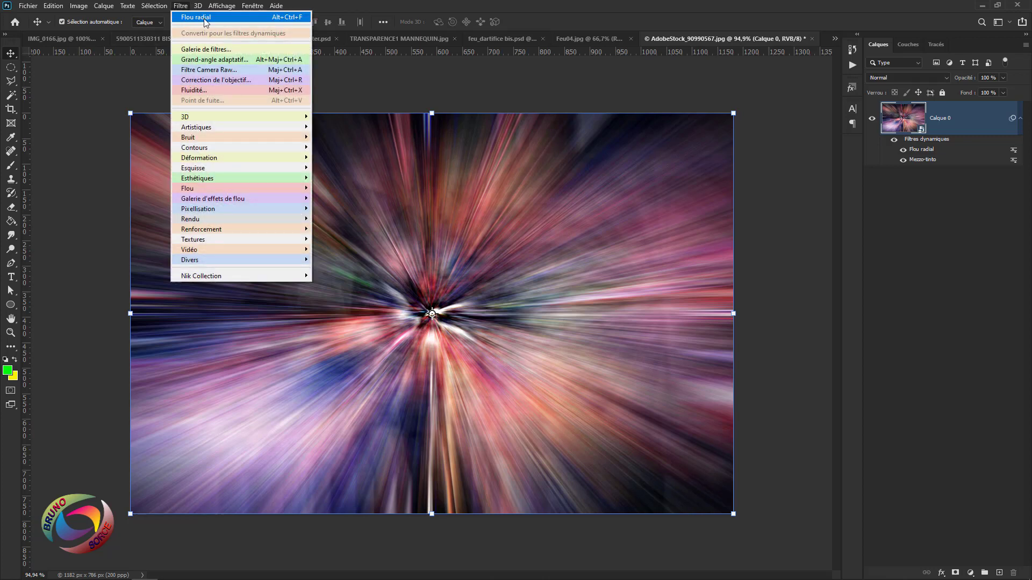
{"action": "left_click", "coordinate": [198, 17]}
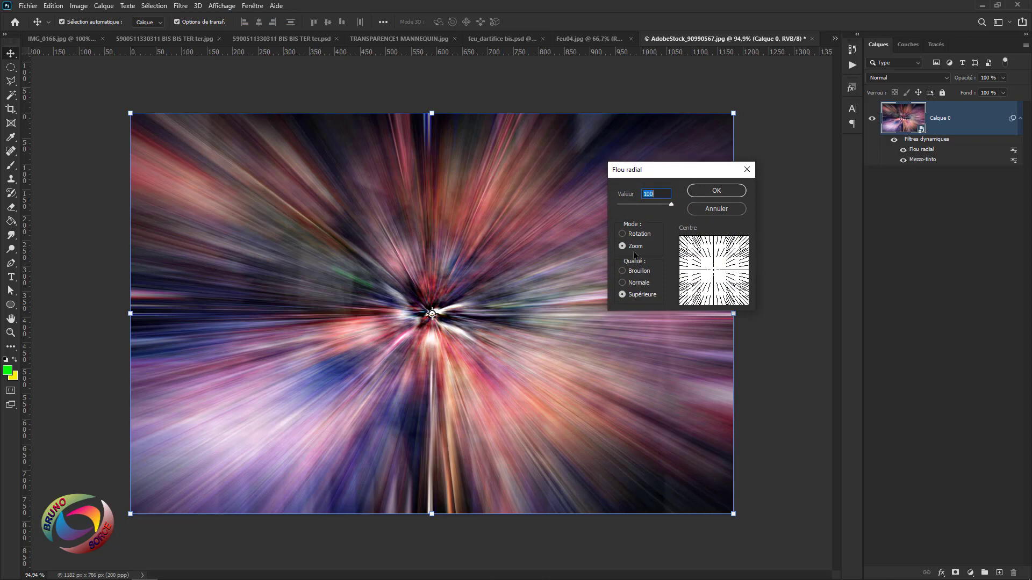
{"action": "key", "text": "Return"}
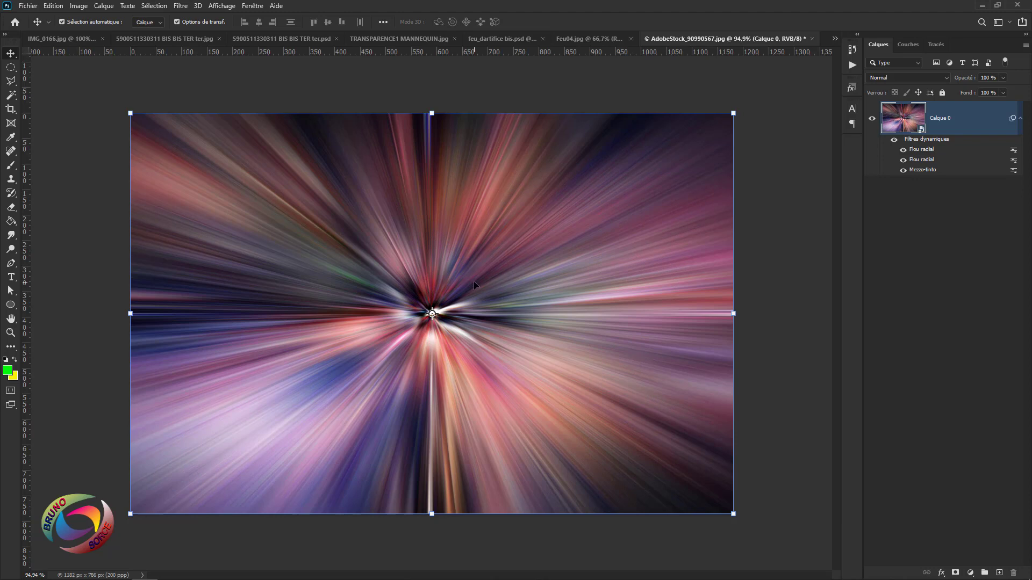
{"action": "left_click", "coordinate": [180, 6]}
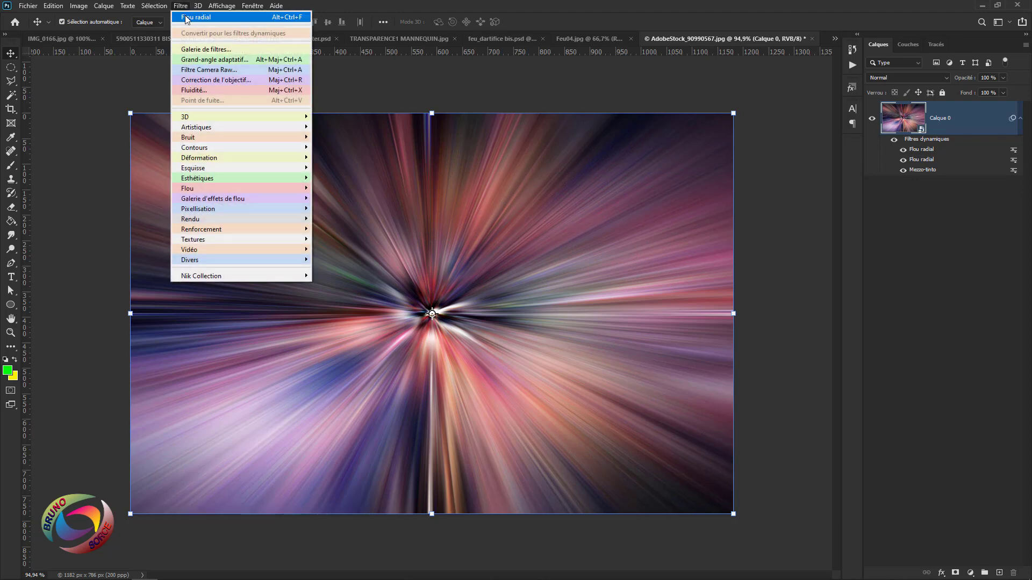
{"action": "left_click", "coordinate": [186, 18]}
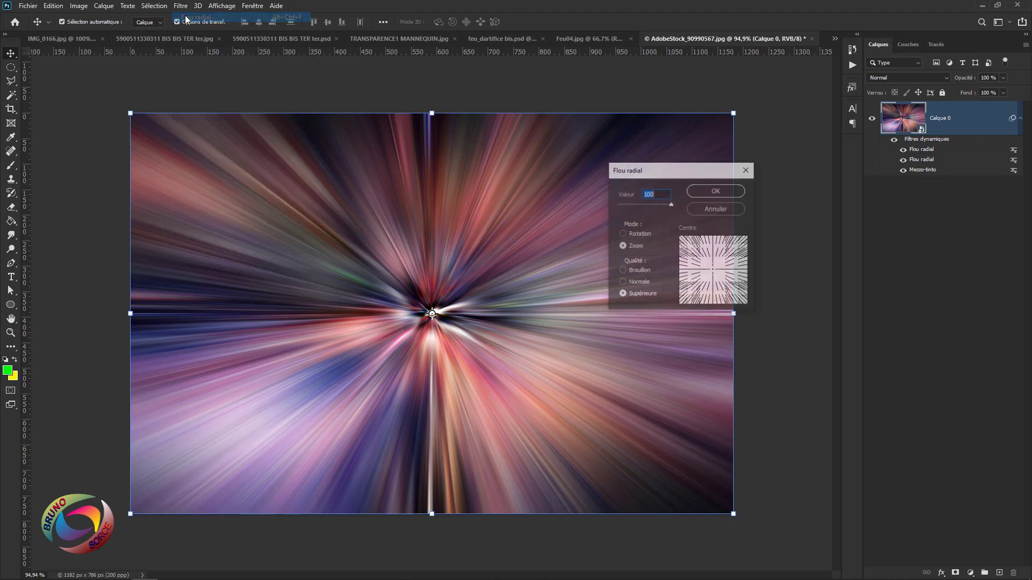
{"action": "left_click", "coordinate": [718, 191]}
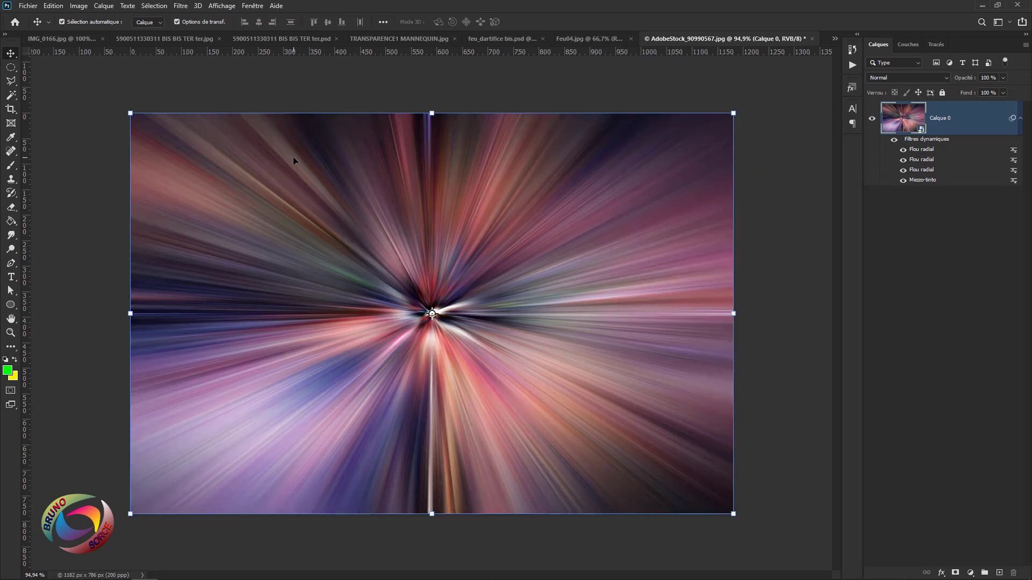
Apply a Tourbillon filter to Calque 0 with an angle of 100°
{"action": "left_click", "coordinate": [181, 6]}
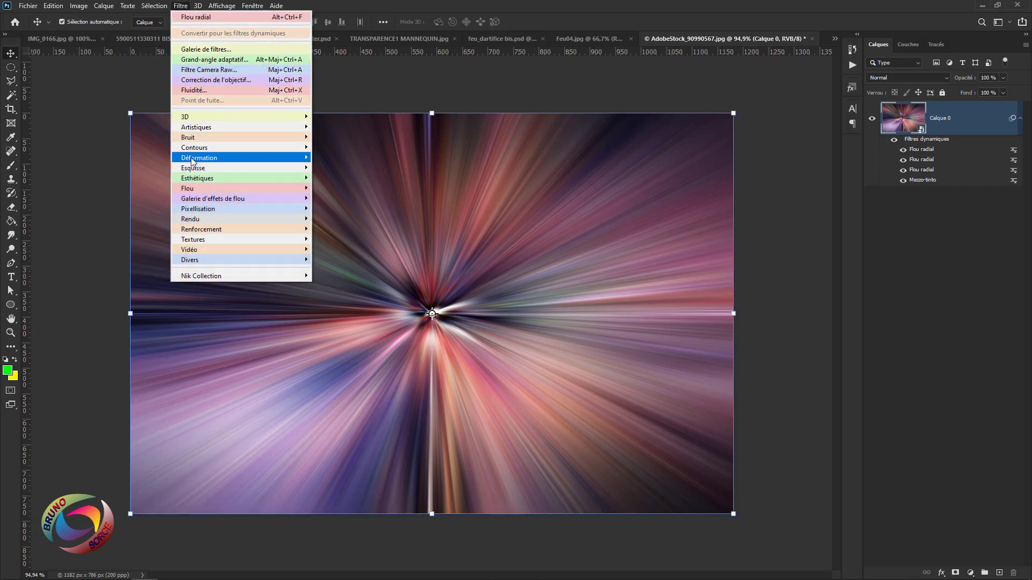
{"action": "mouse_move", "coordinate": [194, 158]}
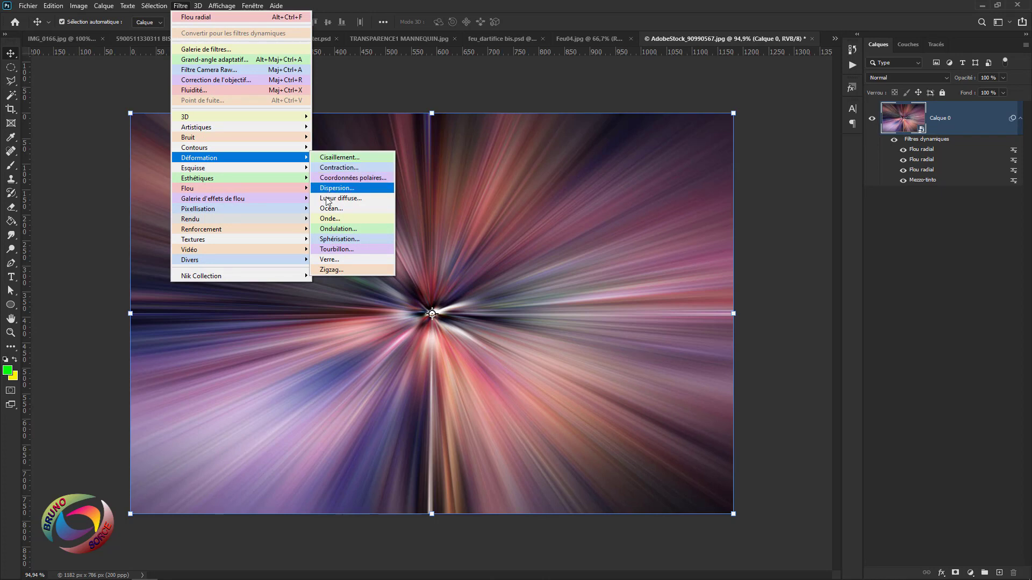
{"action": "left_click", "coordinate": [331, 250]}
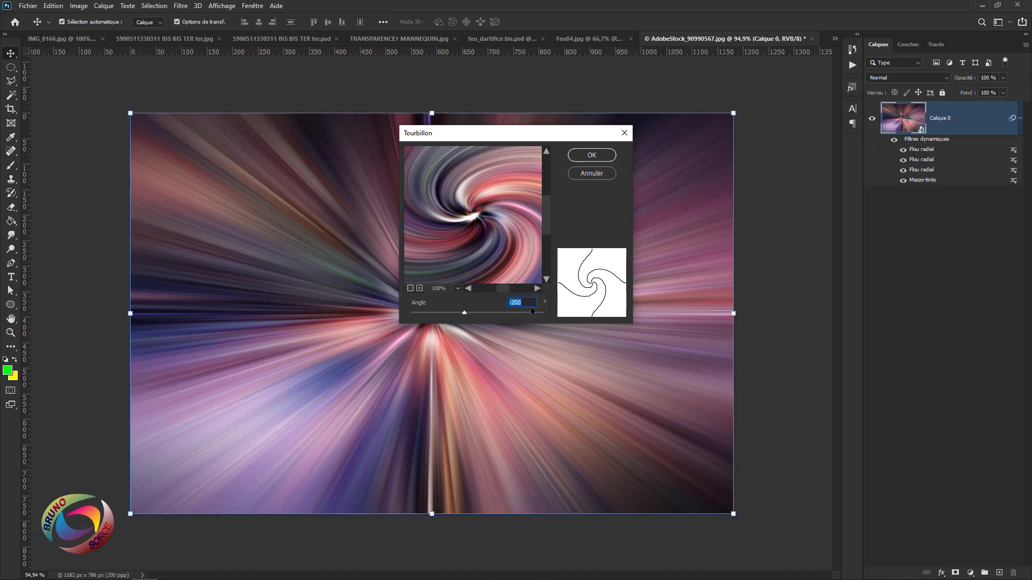
{"action": "left_click_drag", "start_coordinate": [480, 312], "coordinate": [550, 310]}
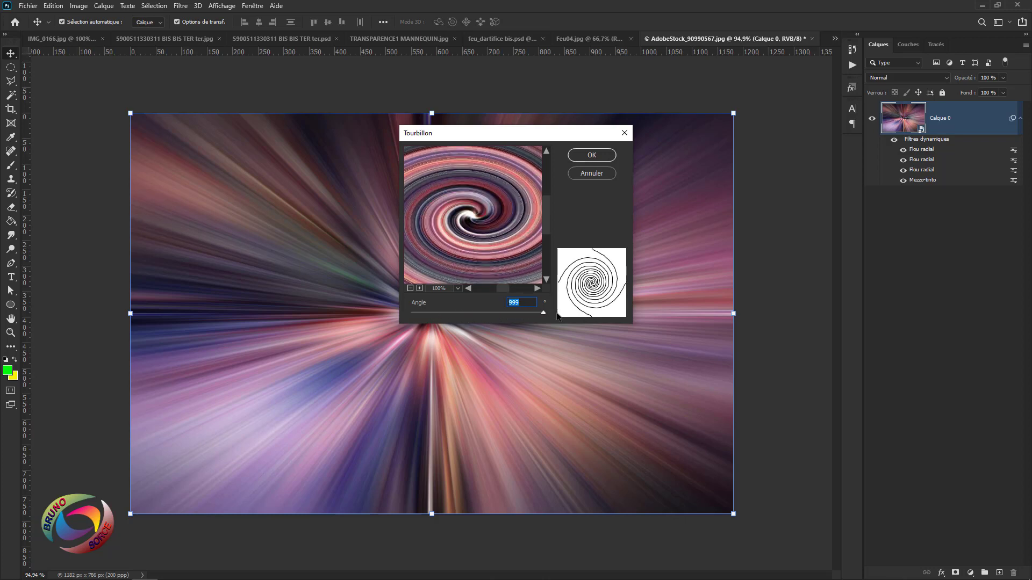
{"action": "left_click", "coordinate": [485, 313]}
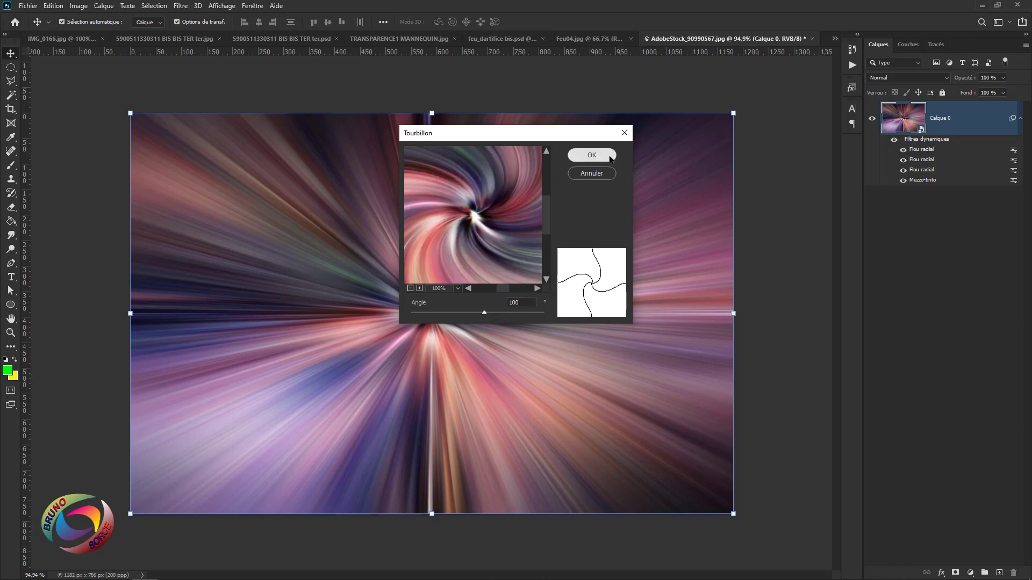
{"action": "left_click", "coordinate": [592, 155]}
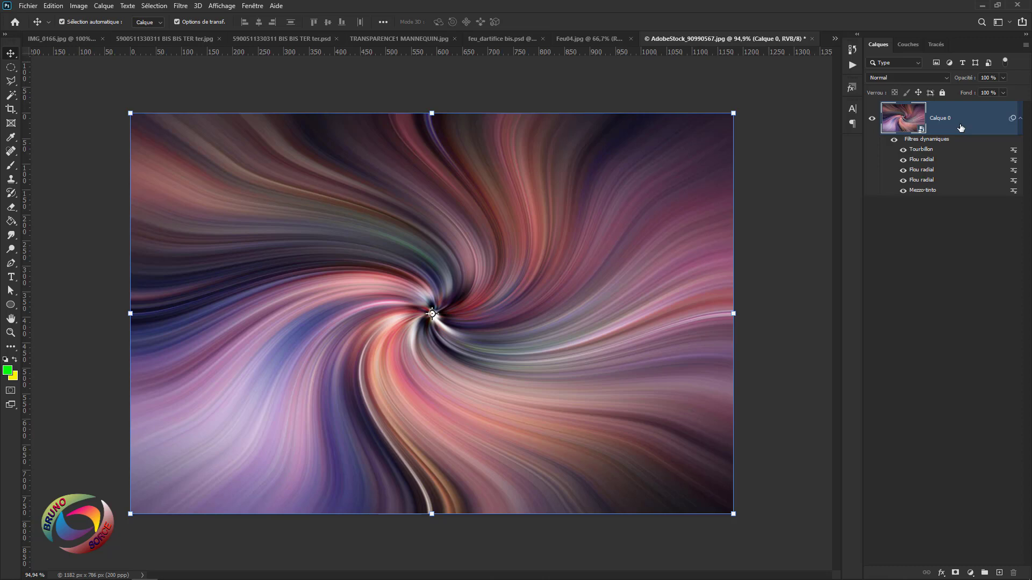
Duplicate Calque 0 and add a further Tourbillon filter with an angle of -200° to the copy
{"action": "key", "text": "ctrl+j"}
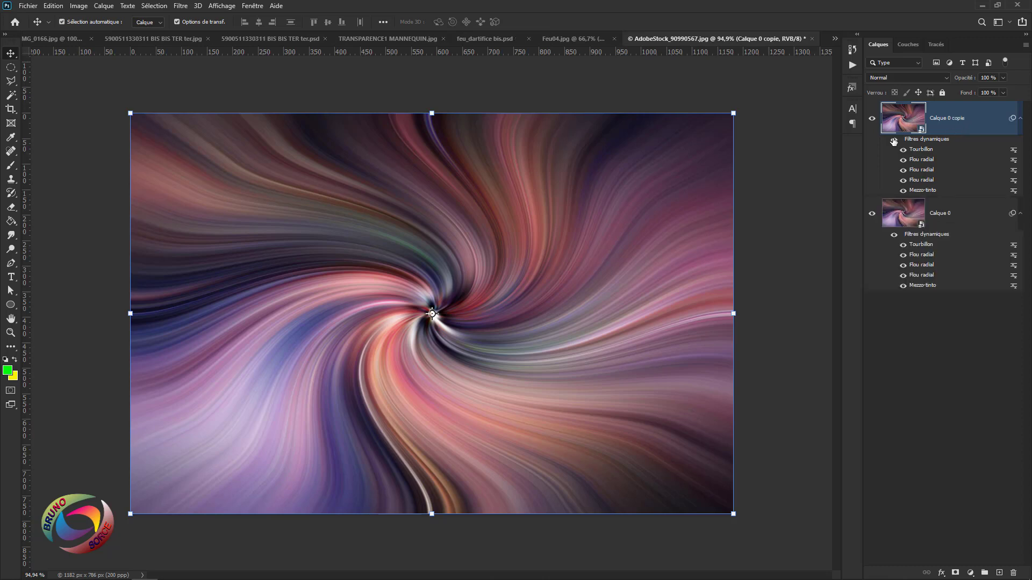
{"action": "left_click", "coordinate": [185, 6]}
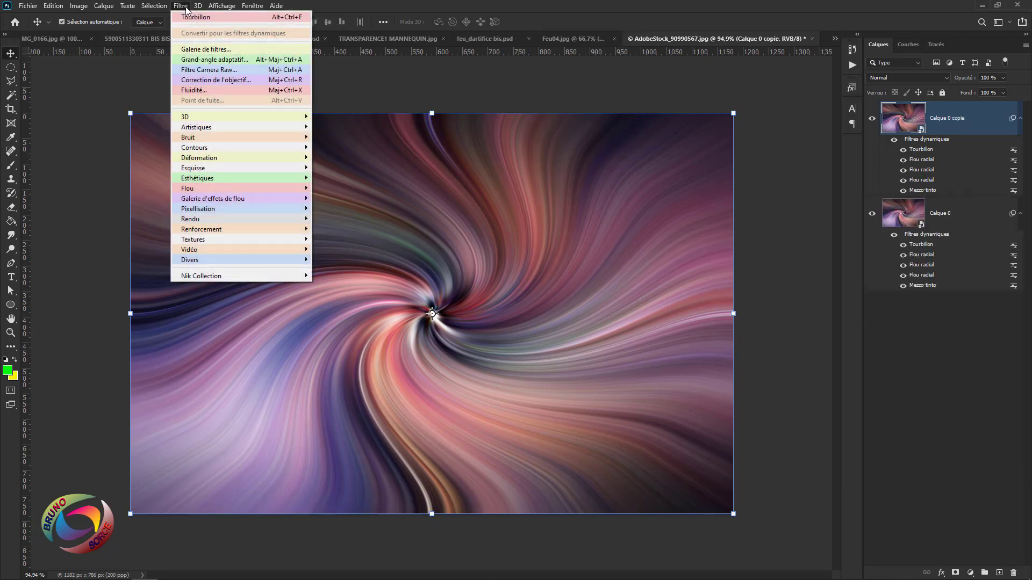
{"action": "left_click", "coordinate": [190, 16]}
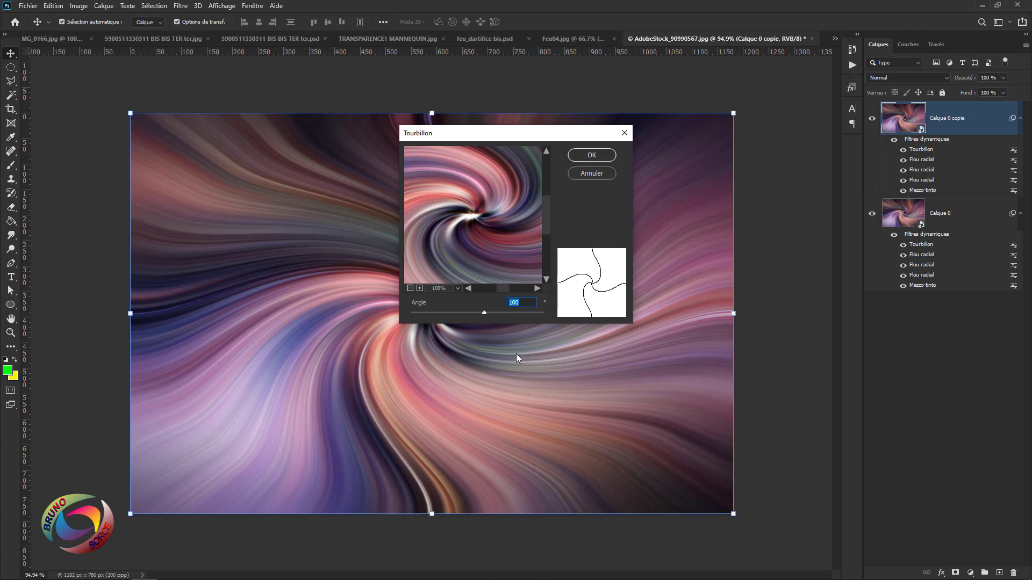
{"action": "type", "text": "-200"}
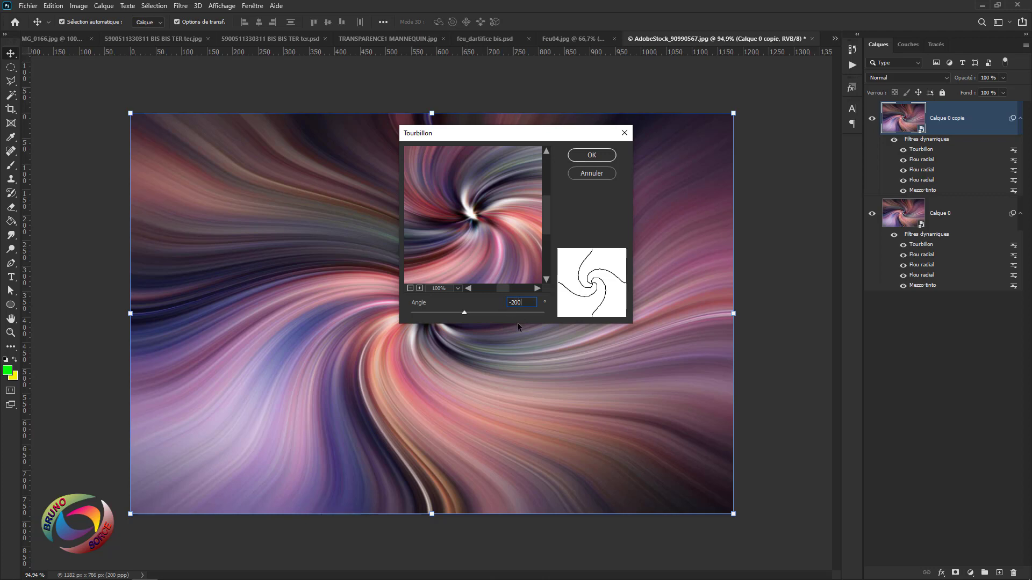
{"action": "left_click", "coordinate": [598, 153]}
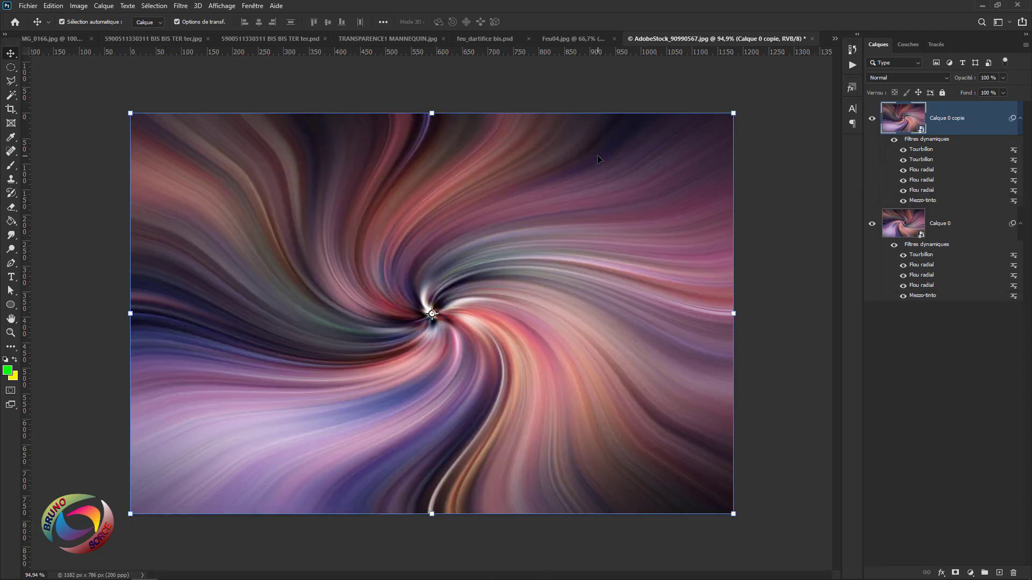
Try the Superposition and Obscurcir blend modes on Calque 0 copie
{"action": "left_click", "coordinate": [898, 79]}
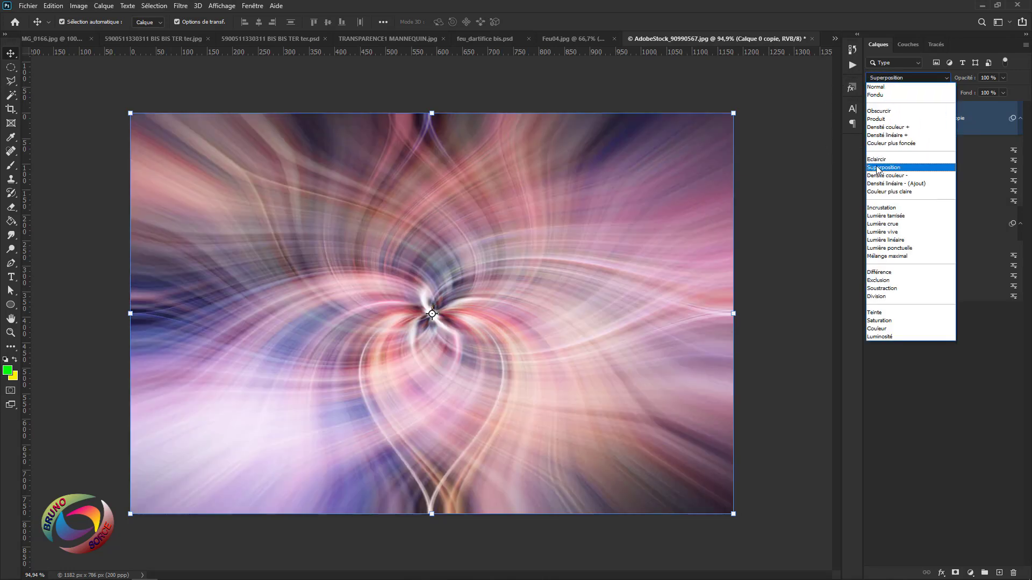
{"action": "left_click", "coordinate": [877, 168]}
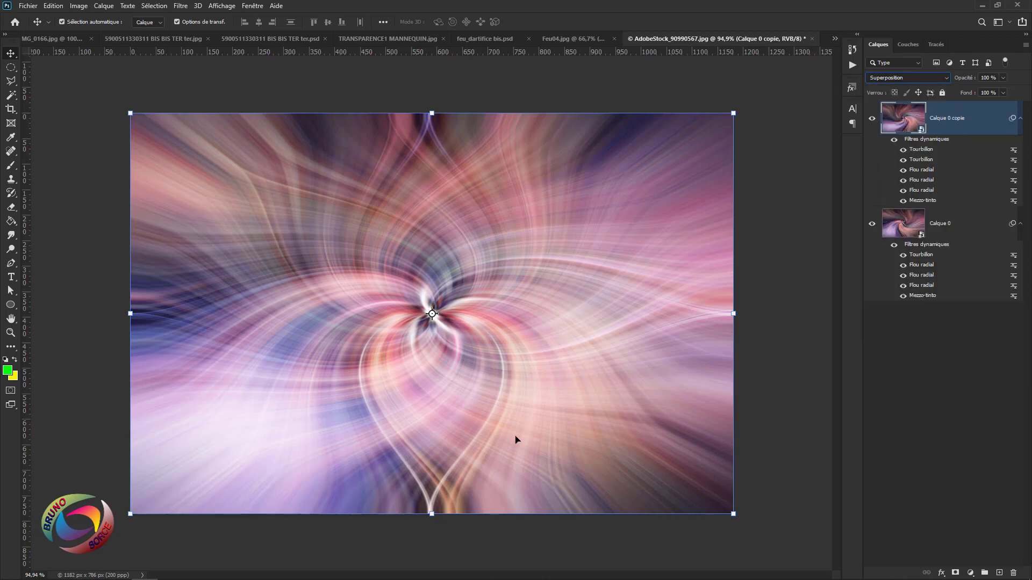
{"action": "left_click", "coordinate": [884, 80]}
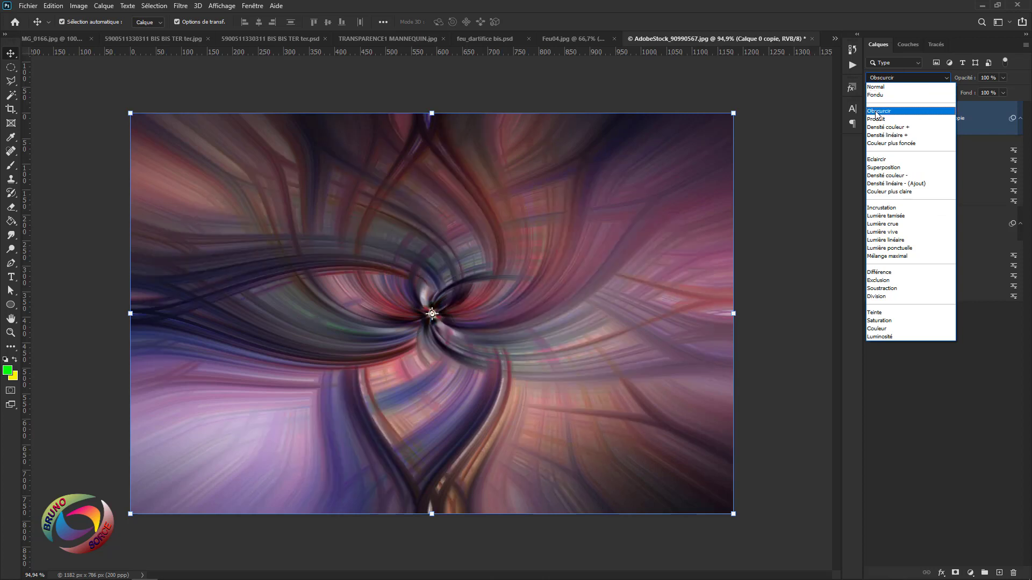
{"action": "left_click", "coordinate": [875, 112]}
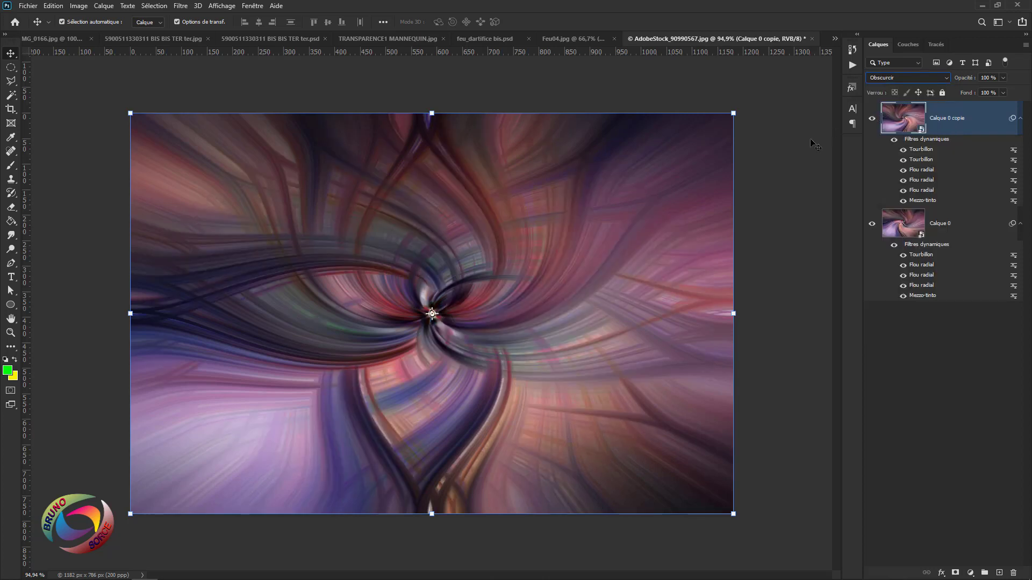
Cycle the blend mode of Calque 0 copie from Produit through the lightening modes to Lumière tamisée
{"action": "key", "text": "Down"}
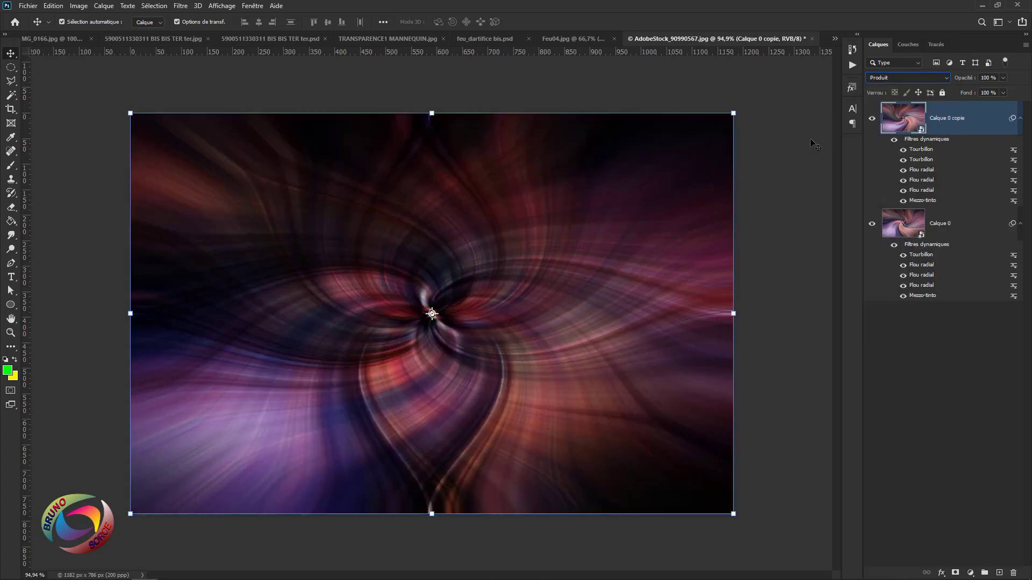
{"action": "key", "text": "Down"}
{"action": "key", "text": "Down"}
{"action": "key", "text": "Down"}
{"action": "key", "text": "Down"}
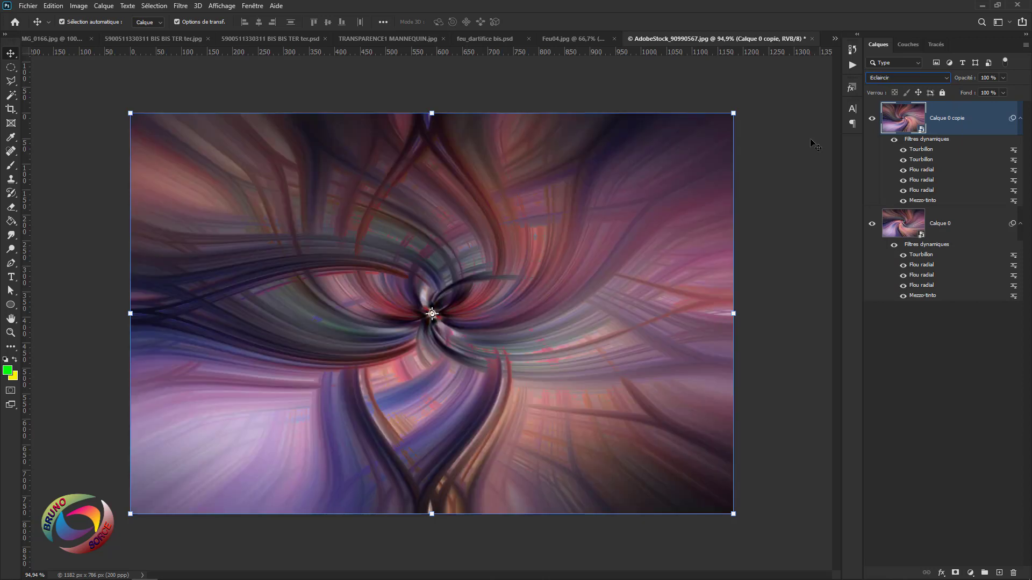
{"action": "key", "text": "Down"}
{"action": "key", "text": "Down"}
{"action": "key", "text": "Down"}
{"action": "key", "text": "Down"}
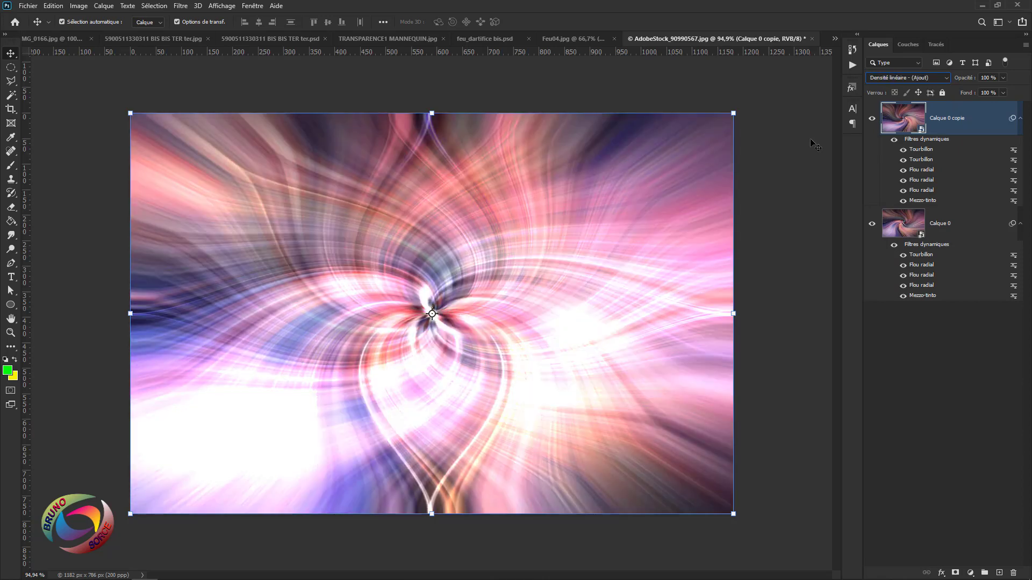
{"action": "key", "text": "Down"}
{"action": "key", "text": "Down"}
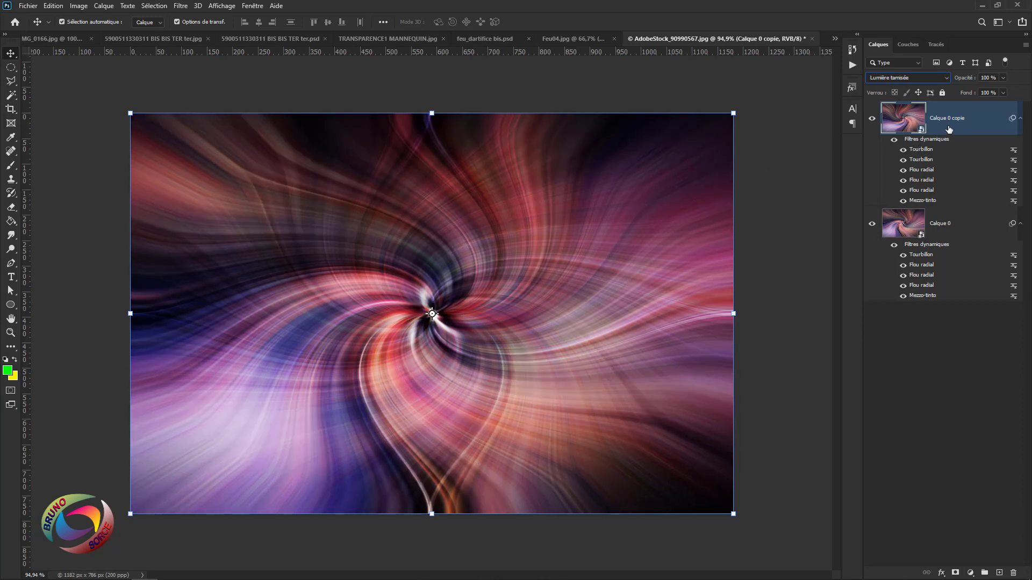
{"action": "left_click", "coordinate": [970, 573]}
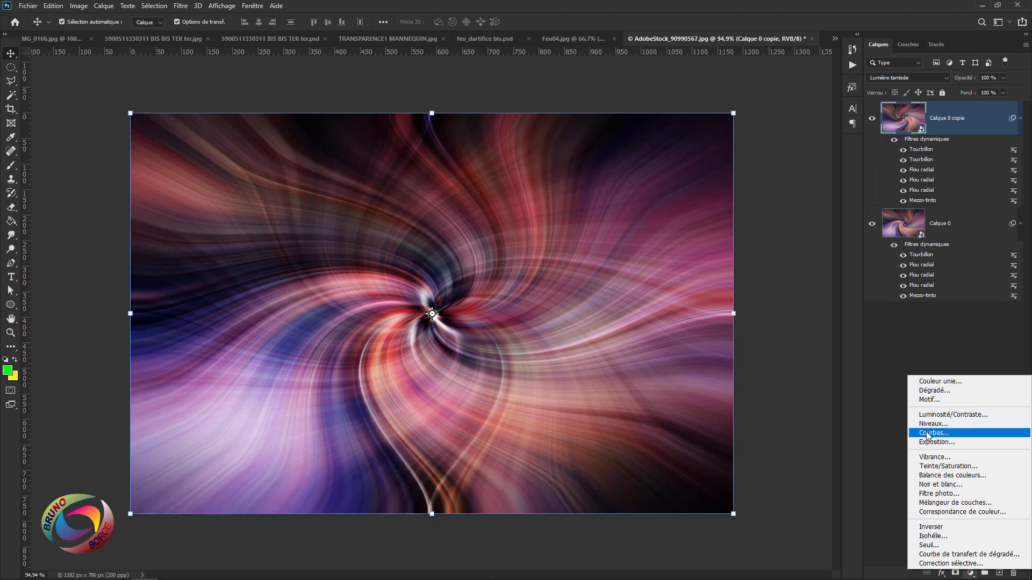
{"action": "left_click", "coordinate": [853, 423]}
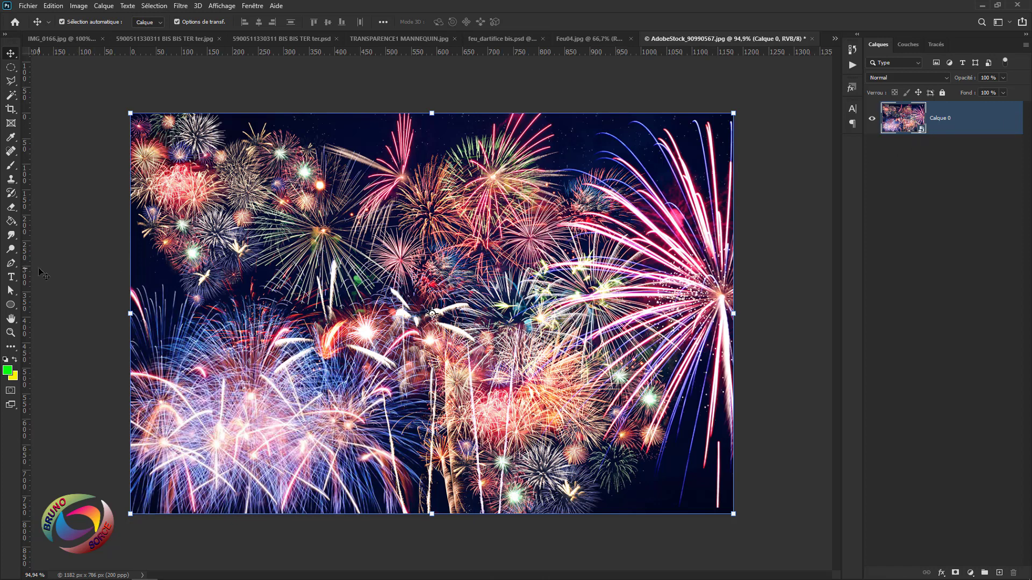
Place vertical and horizontal guides through the image centre and scale the unfiltered fireworks layer to about 50 % in the upper-left quarter of the canvas
{"action": "left_click_drag", "start_coordinate": [24, 269], "coordinate": [435, 275]}
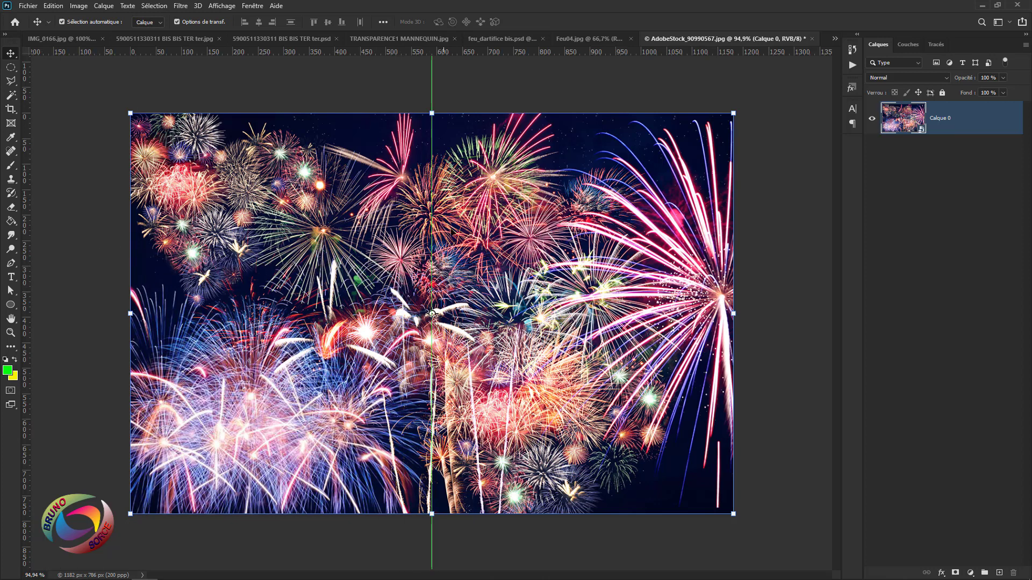
{"action": "left_click_drag", "start_coordinate": [499, 54], "coordinate": [524, 314]}
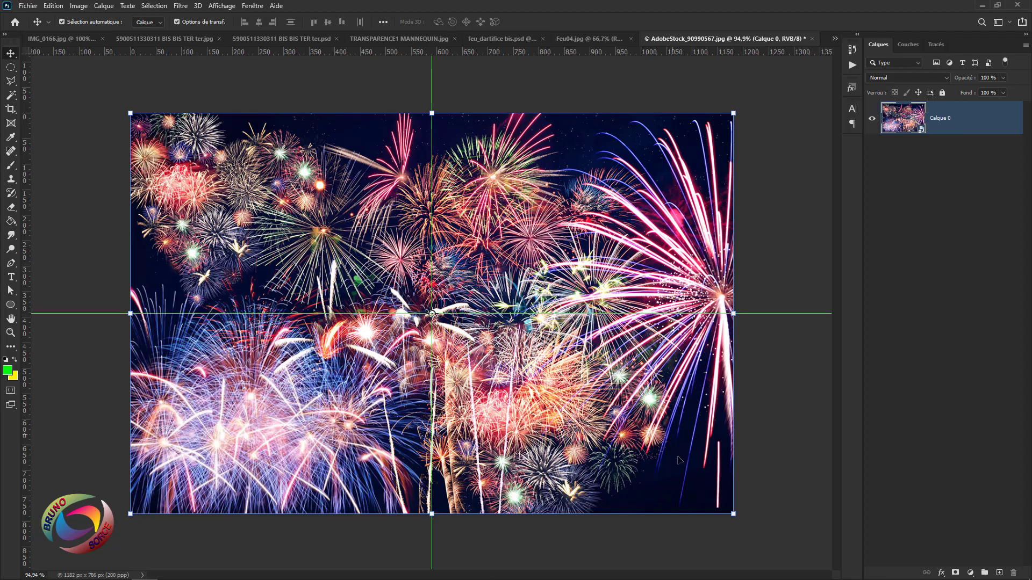
{"action": "left_click_drag", "start_coordinate": [734, 514], "coordinate": [407, 355]}
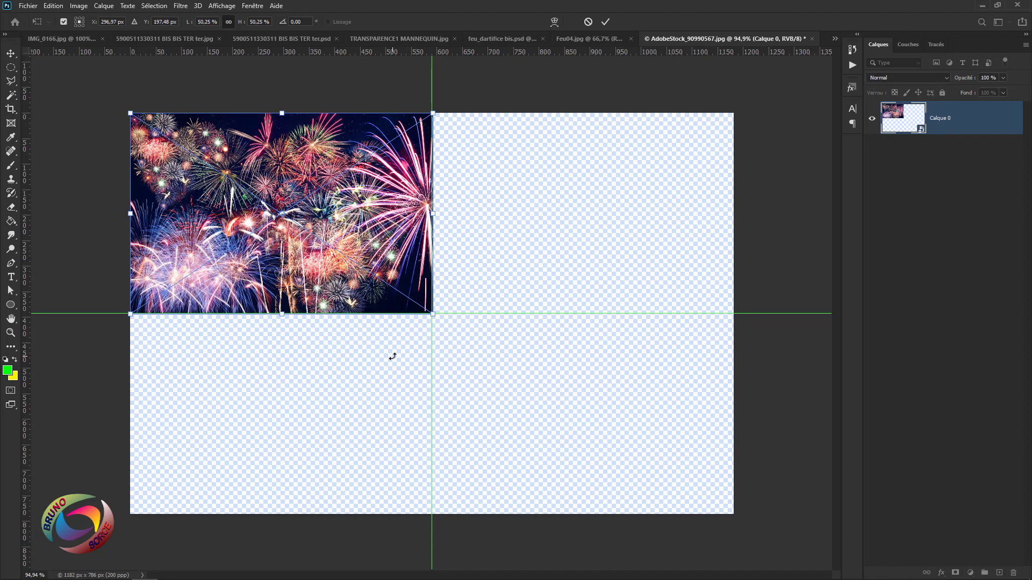
{"action": "key", "text": "Return"}
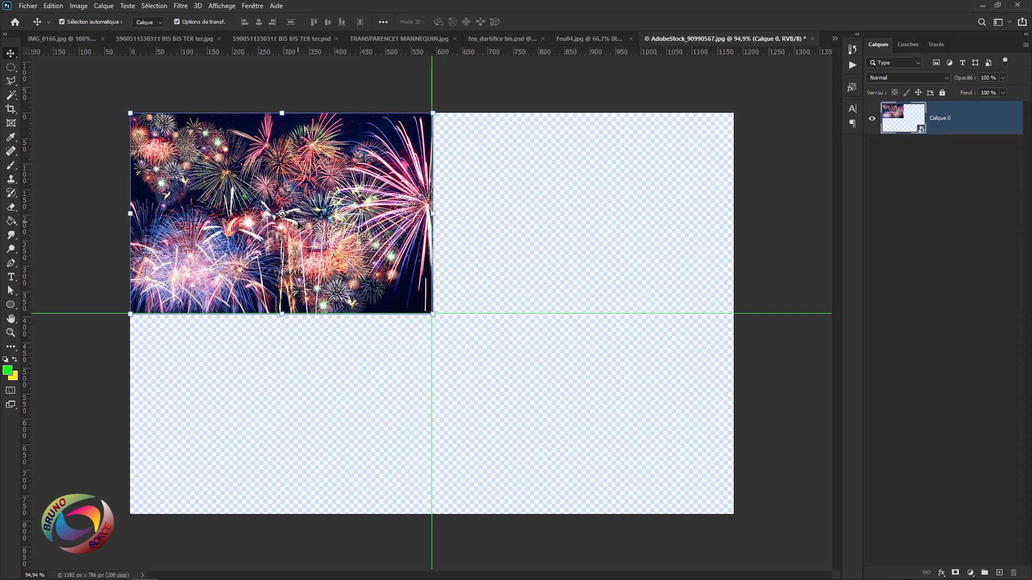
Duplicate the quarter-size fireworks layer, place the copy in the upper-right quarter of the canvas, and merge the two layers
{"action": "key", "text": "ctrl+j"}
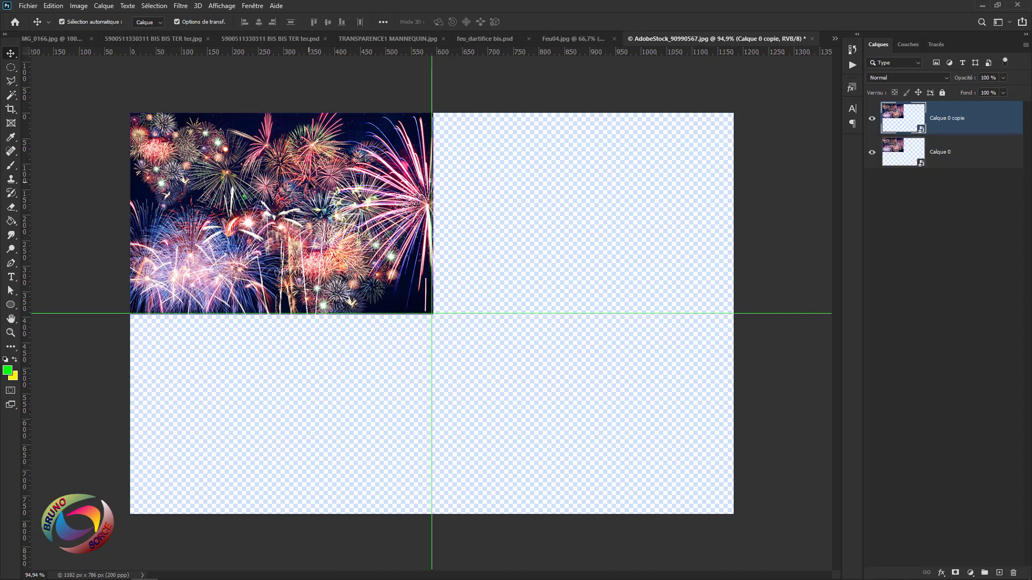
{"action": "left_click_drag", "start_coordinate": [309, 185], "coordinate": [610, 185]}
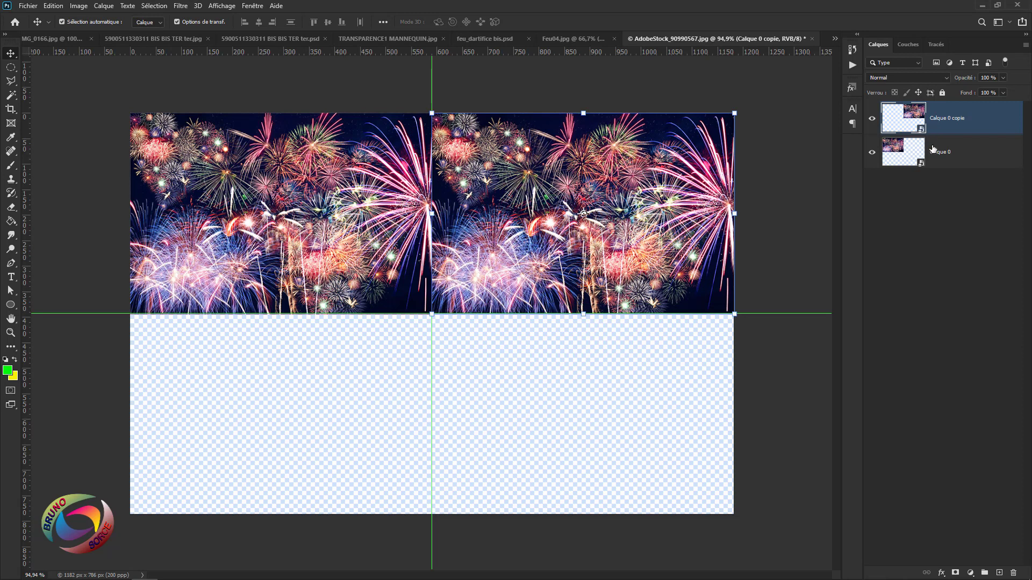
{"action": "left_click", "coordinate": [952, 163], "text": "ctrl"}
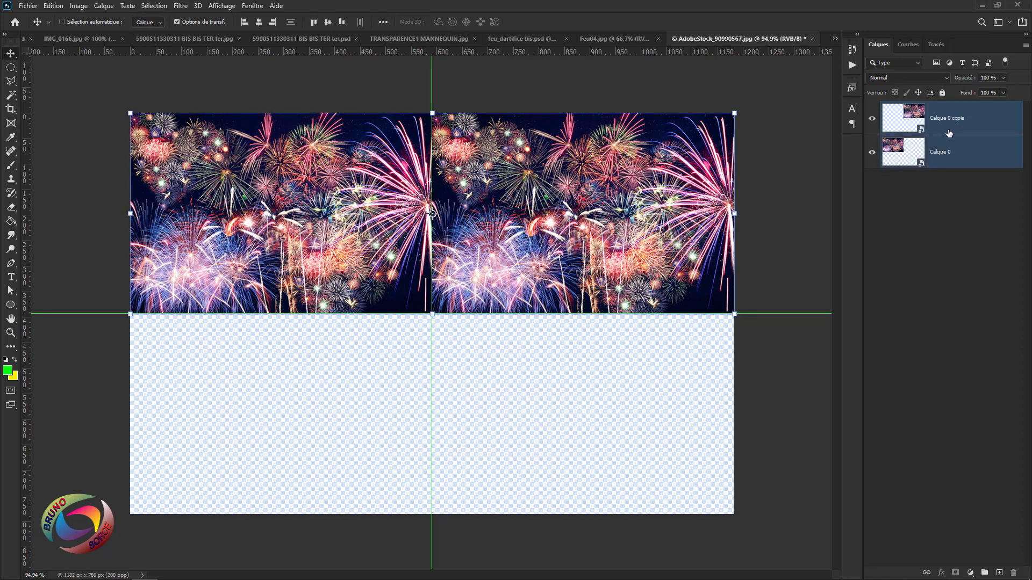
{"action": "key", "text": "ctrl+e"}
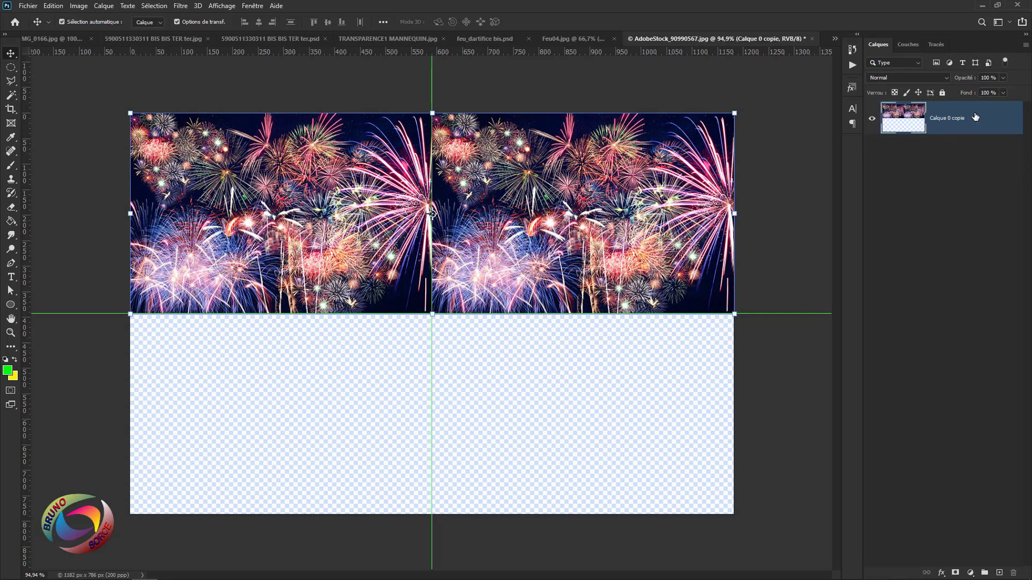
Duplicate the merged upper strip and flip the copy vertically about its bottom-centre point to fill the lower half of the canvas
{"action": "key", "text": "ctrl+j"}
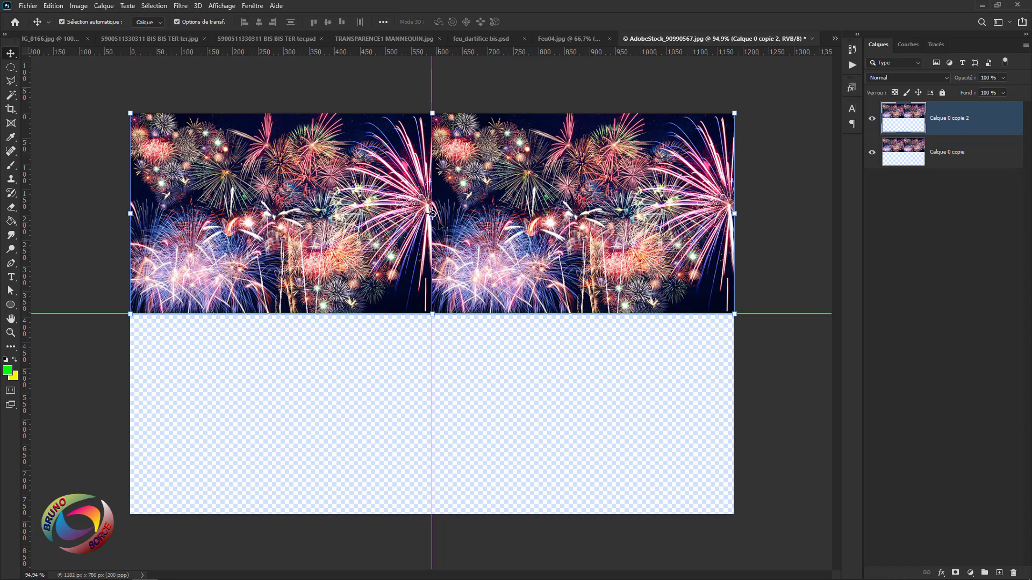
{"action": "key", "text": "ctrl+t"}
{"action": "left_click_drag", "start_coordinate": [434, 213], "coordinate": [433, 315]}
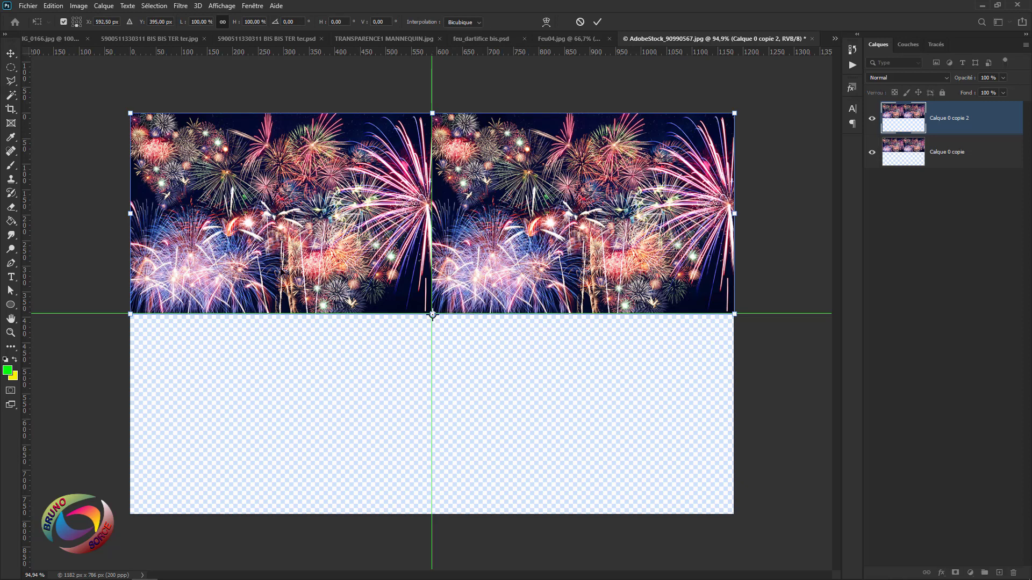
{"action": "left_click", "coordinate": [51, 7]}
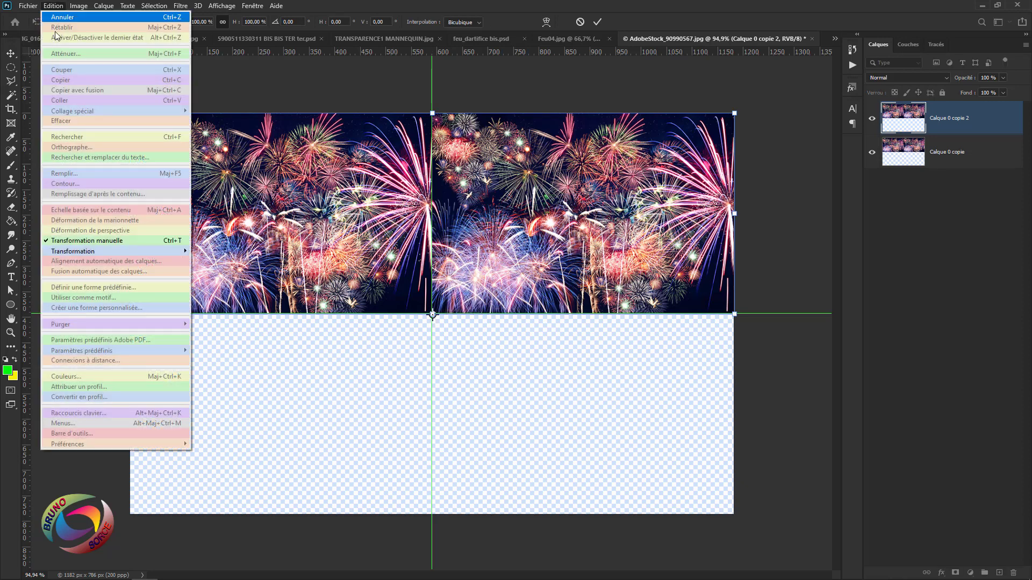
{"action": "mouse_move", "coordinate": [70, 257]}
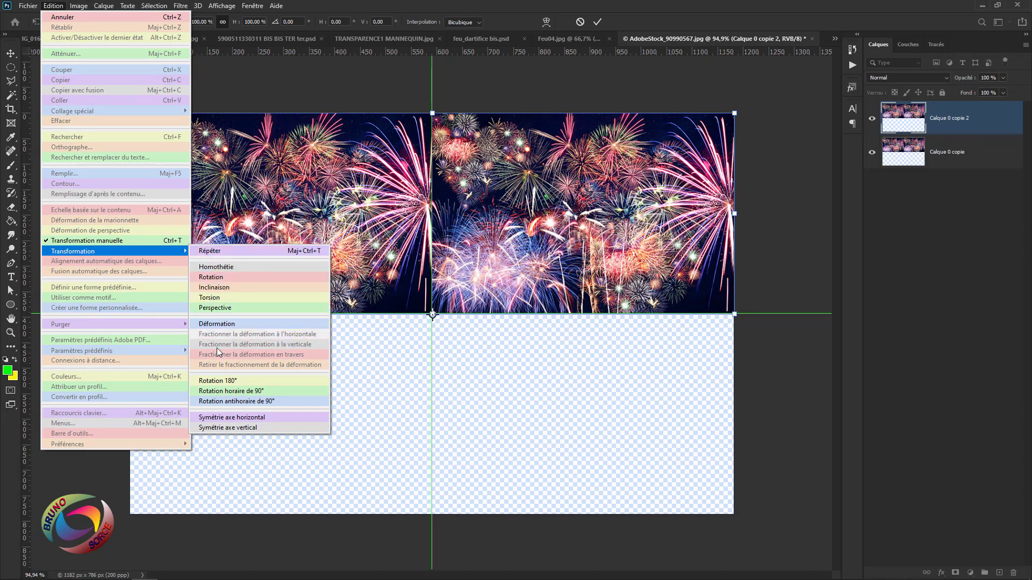
{"action": "left_click", "coordinate": [224, 427]}
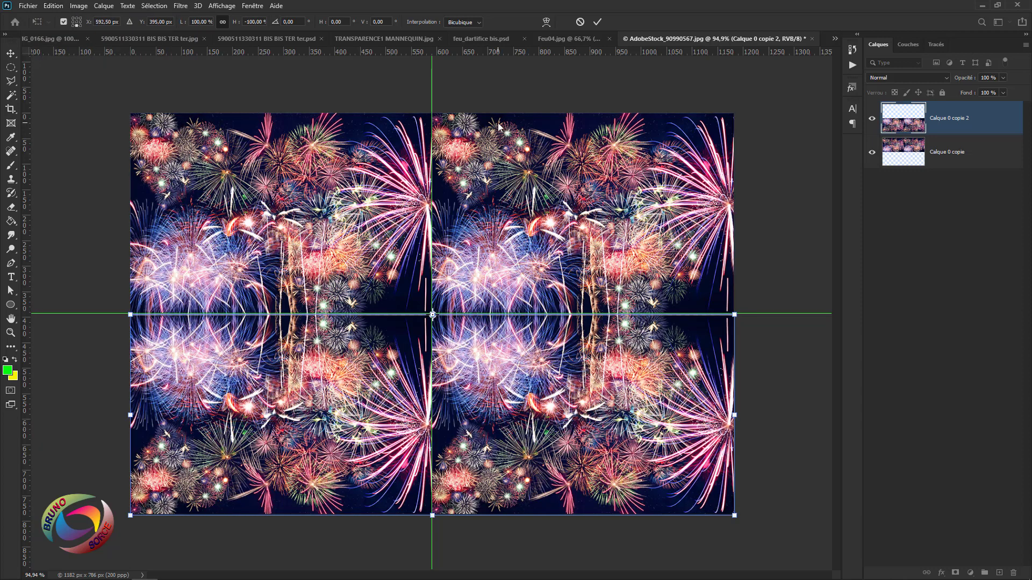
{"action": "key", "text": "Return"}
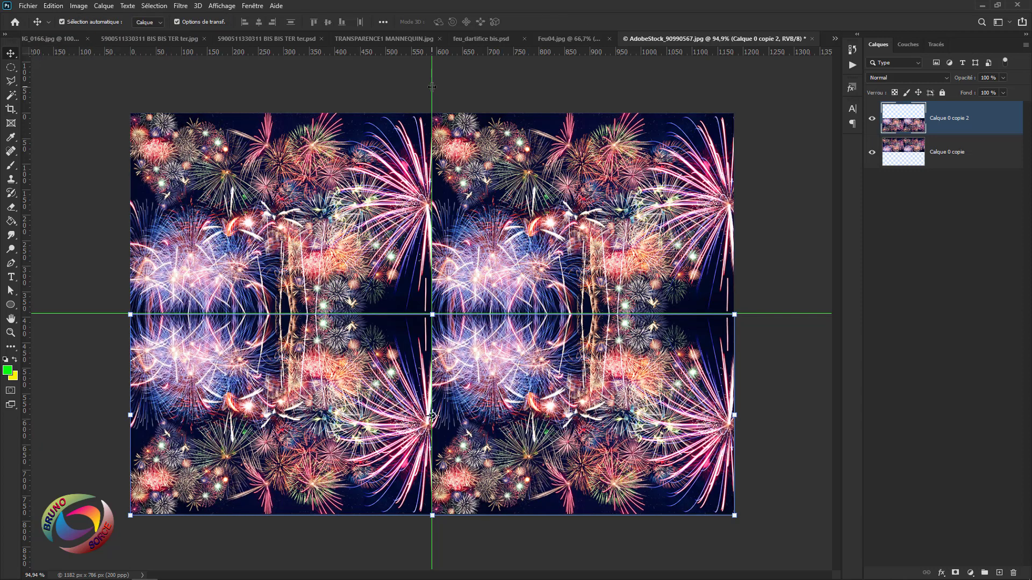
Remove both guides and enlarge the mirrored lower layer to about 103.5 % so it slightly overlaps the upper half
{"action": "left_click_drag", "start_coordinate": [433, 86], "coordinate": [24, 60]}
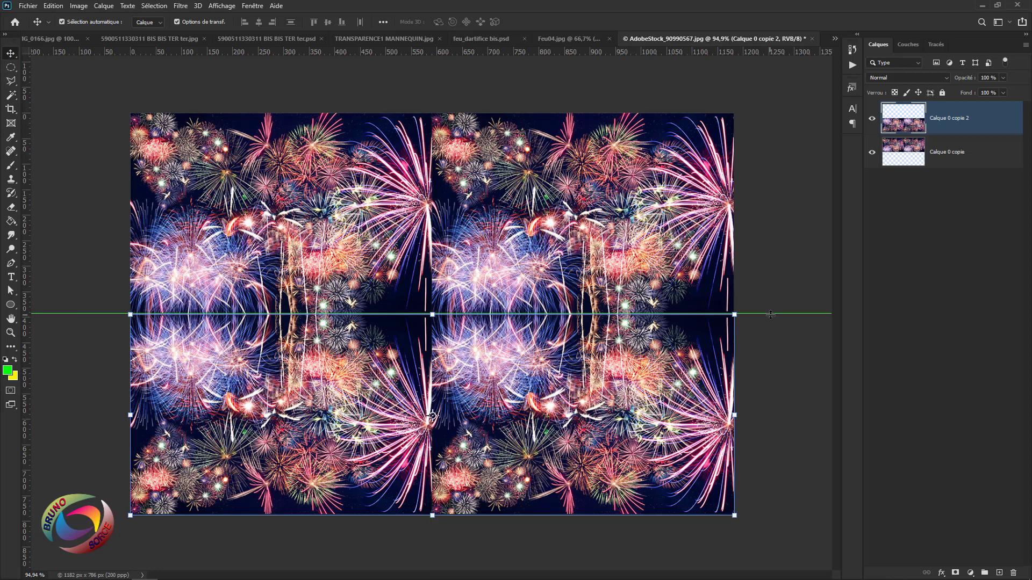
{"action": "left_click_drag", "start_coordinate": [771, 314], "coordinate": [782, 574]}
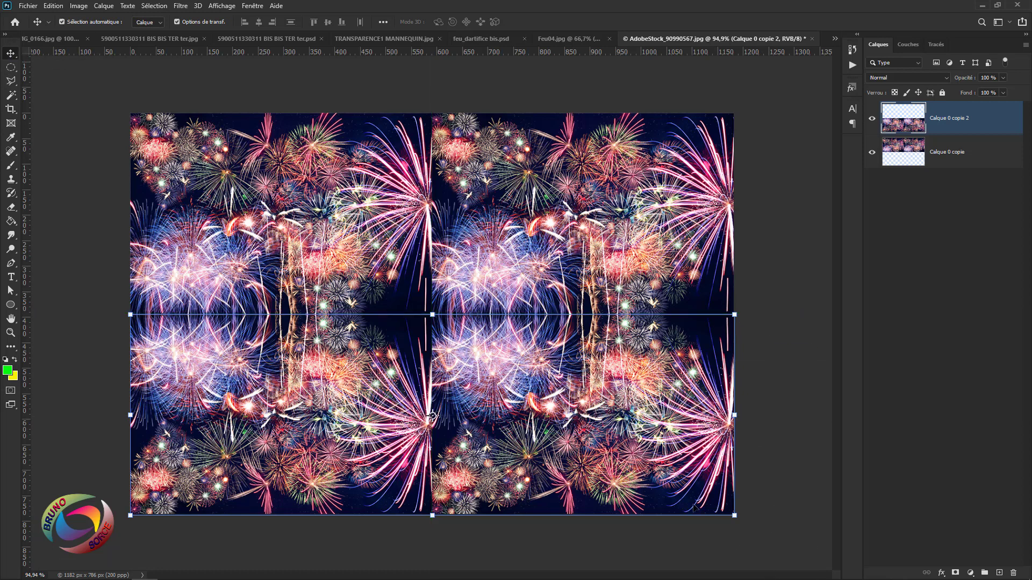
{"action": "left_click", "coordinate": [466, 330]}
{"action": "left_click_drag", "start_coordinate": [432, 314], "coordinate": [432, 306]}
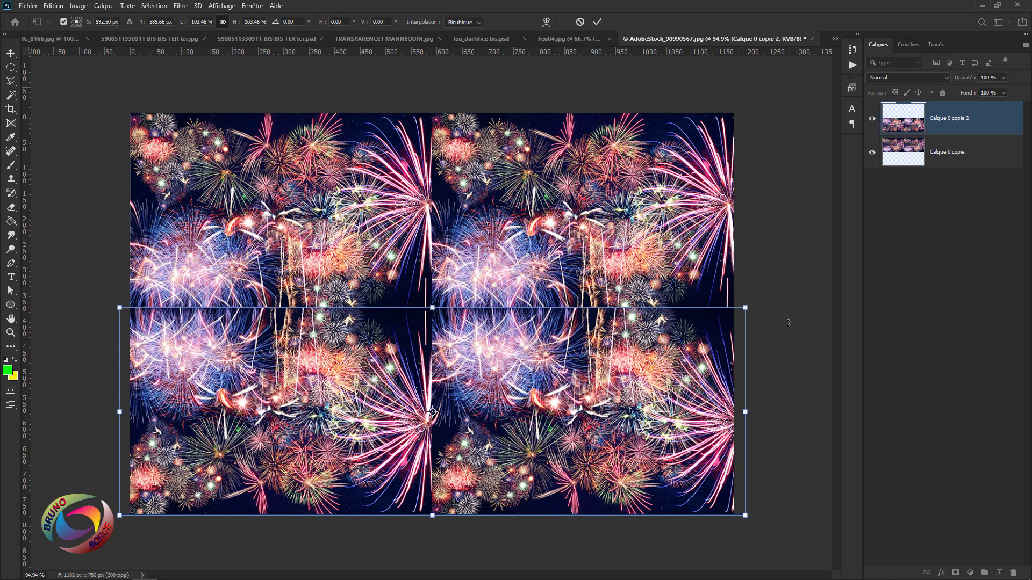
{"action": "left_click", "coordinate": [755, 283]}
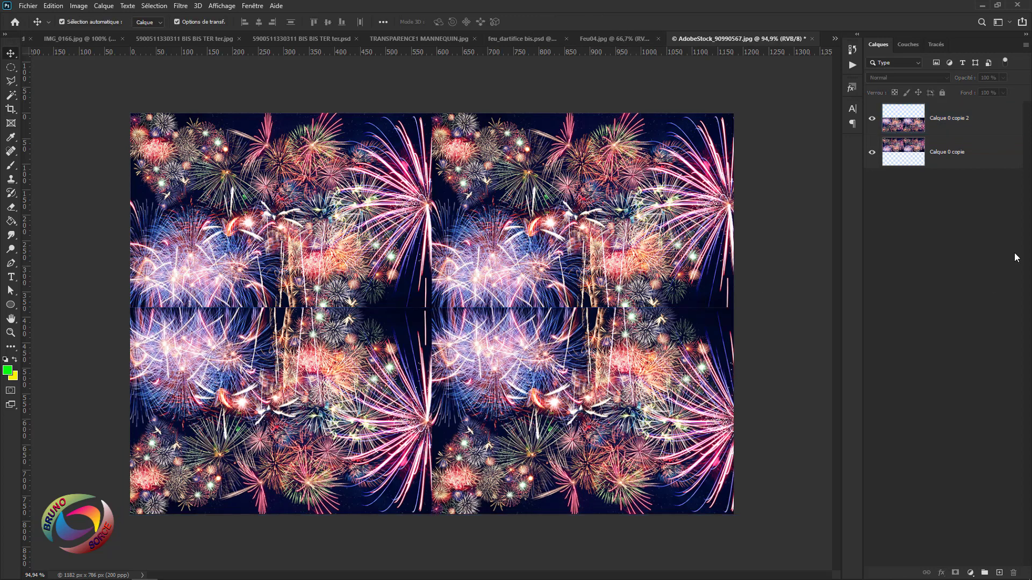
Merge Calque 0 copie 2 with Calque 0 copie and convert the result into a smart object
{"action": "left_click", "coordinate": [957, 123]}
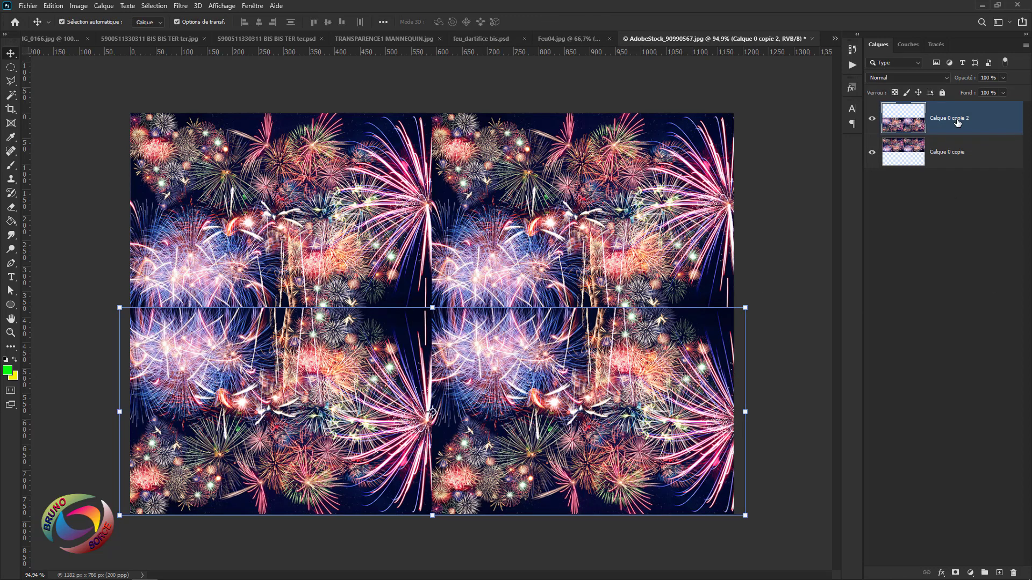
{"action": "left_click", "coordinate": [965, 154], "text": "shift"}
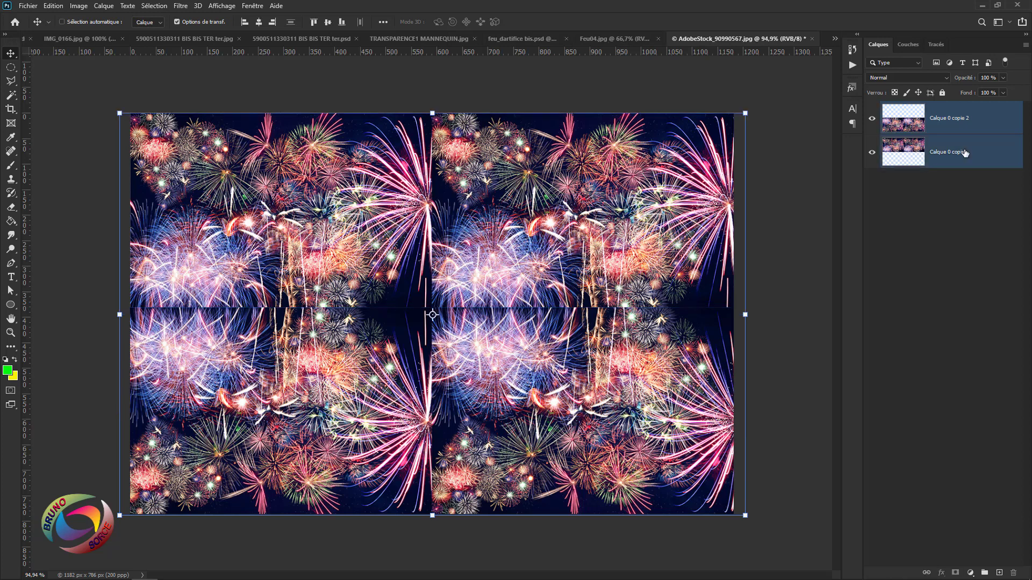
{"action": "key", "text": "ctrl+e"}
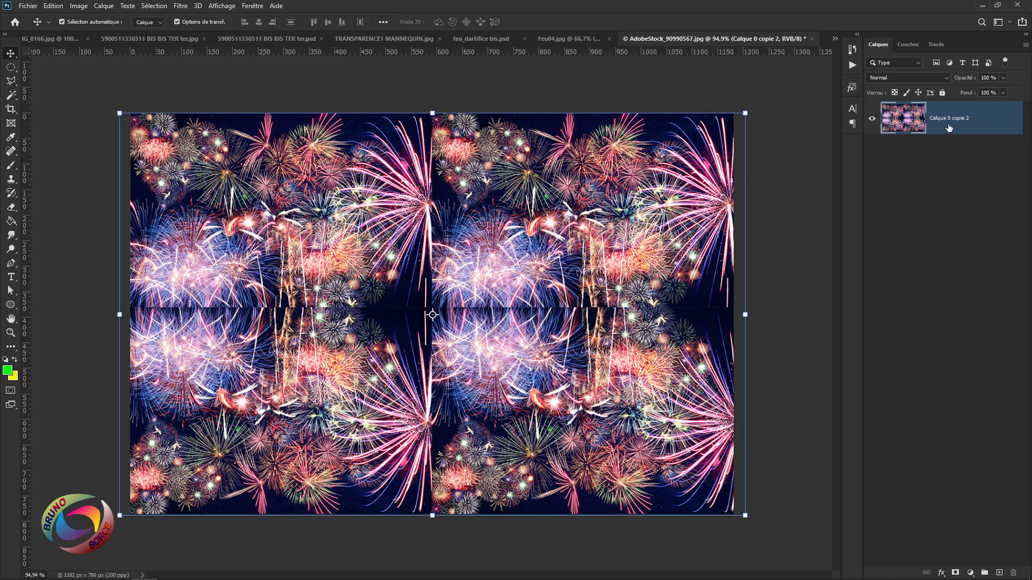
{"action": "right_click", "coordinate": [949, 127]}
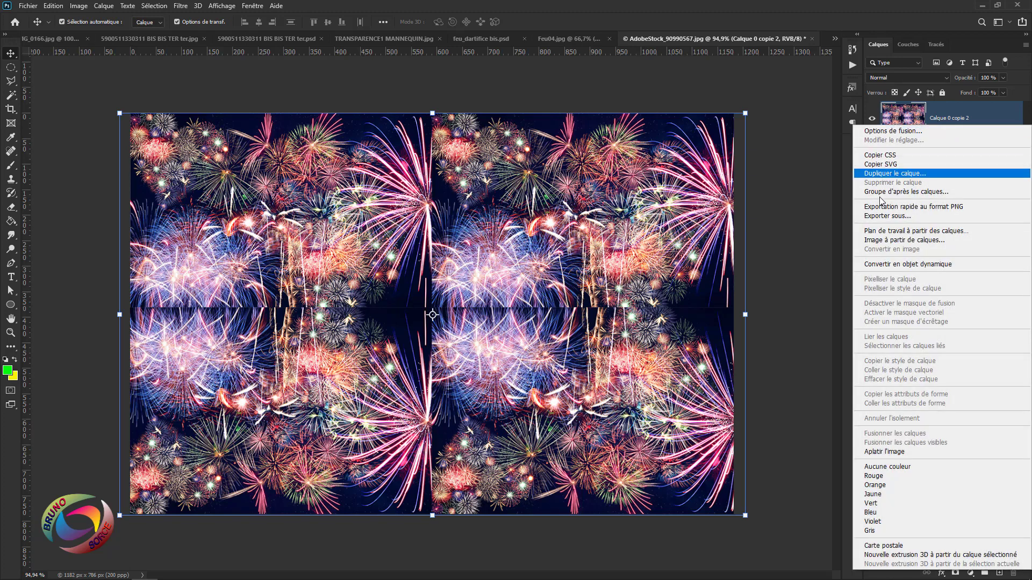
{"action": "left_click", "coordinate": [885, 264]}
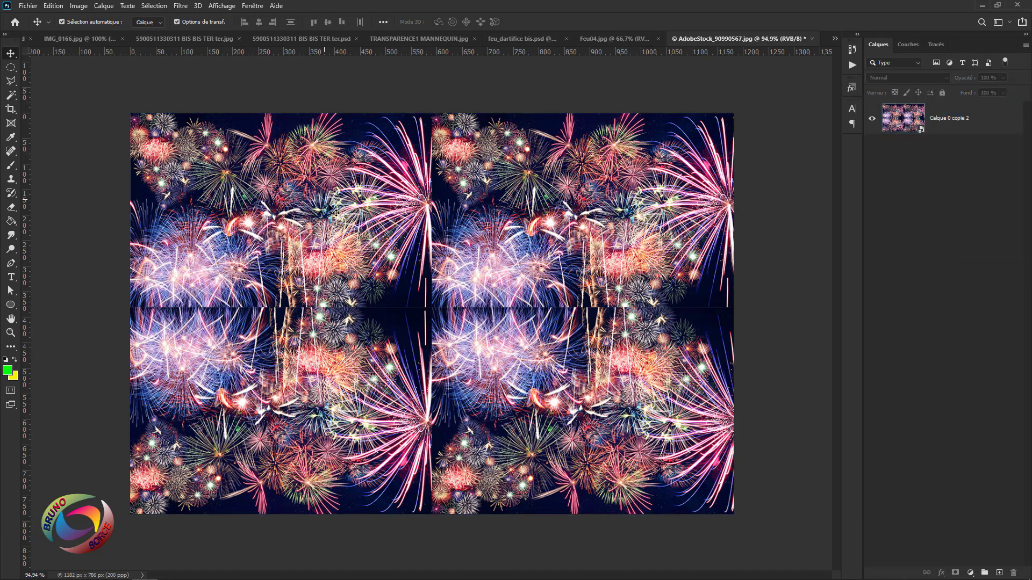
Apply a Mezzo-tinto filter of type Traits courts to the smart object and delete its smart filter mask
{"action": "left_click", "coordinate": [951, 127]}
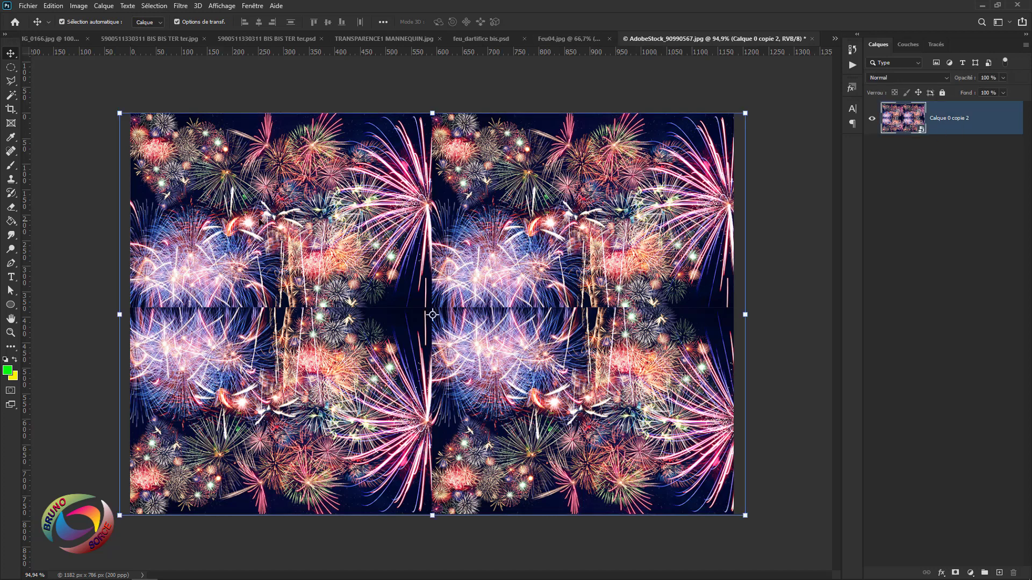
{"action": "left_click", "coordinate": [181, 6]}
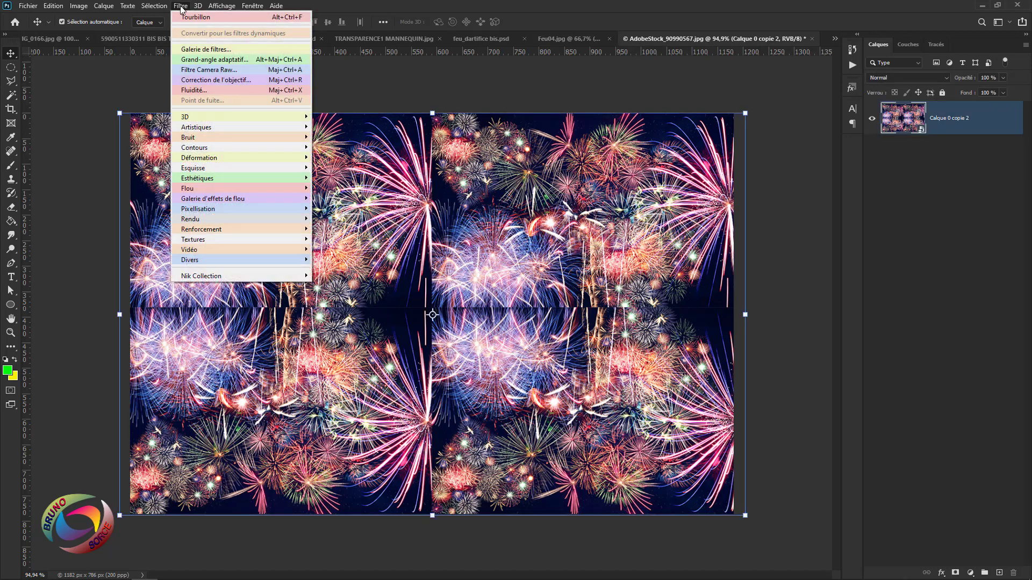
{"action": "mouse_move", "coordinate": [206, 213]}
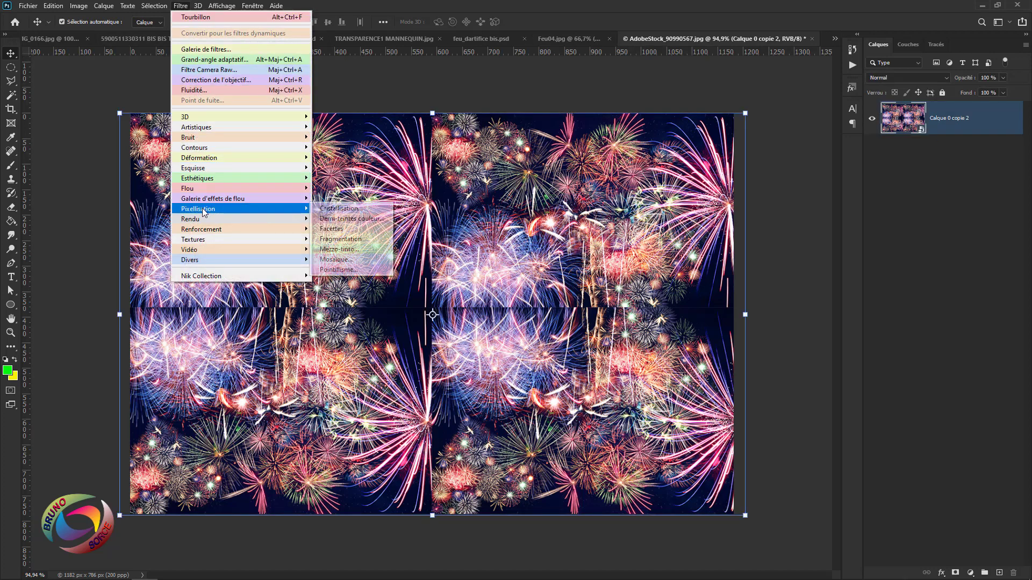
{"action": "left_click", "coordinate": [336, 250]}
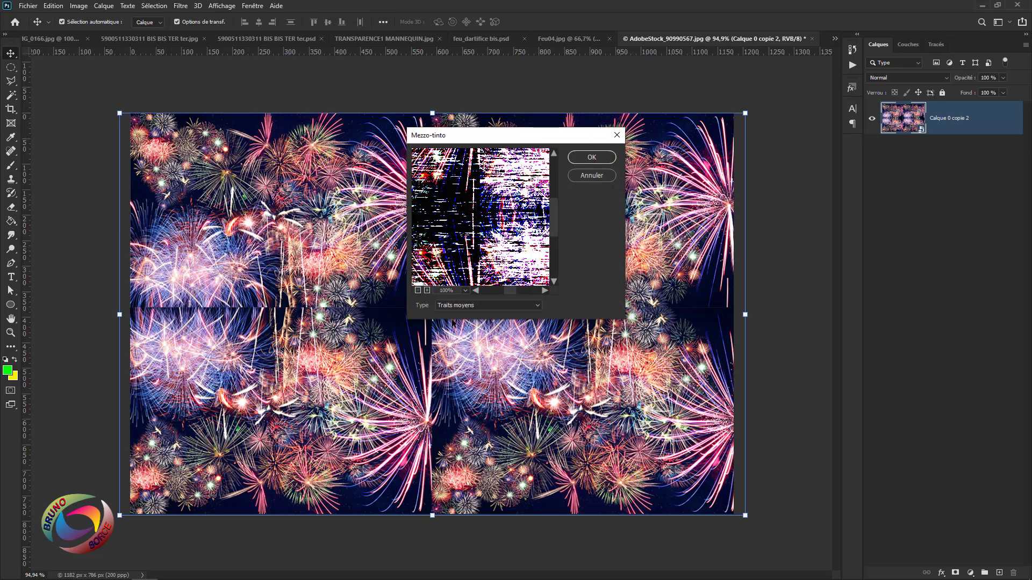
{"action": "left_click", "coordinate": [474, 305]}
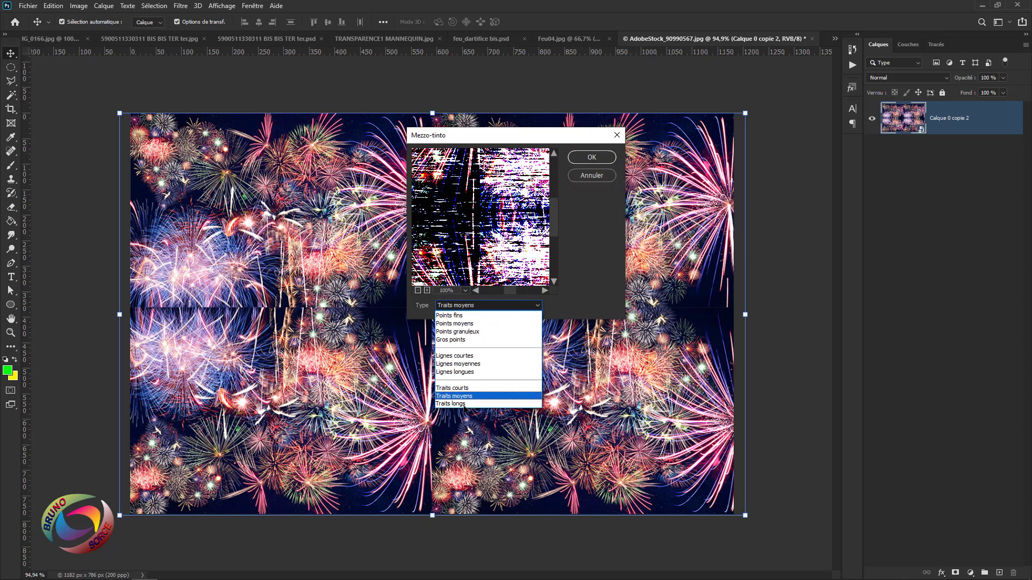
{"action": "left_click", "coordinate": [458, 388]}
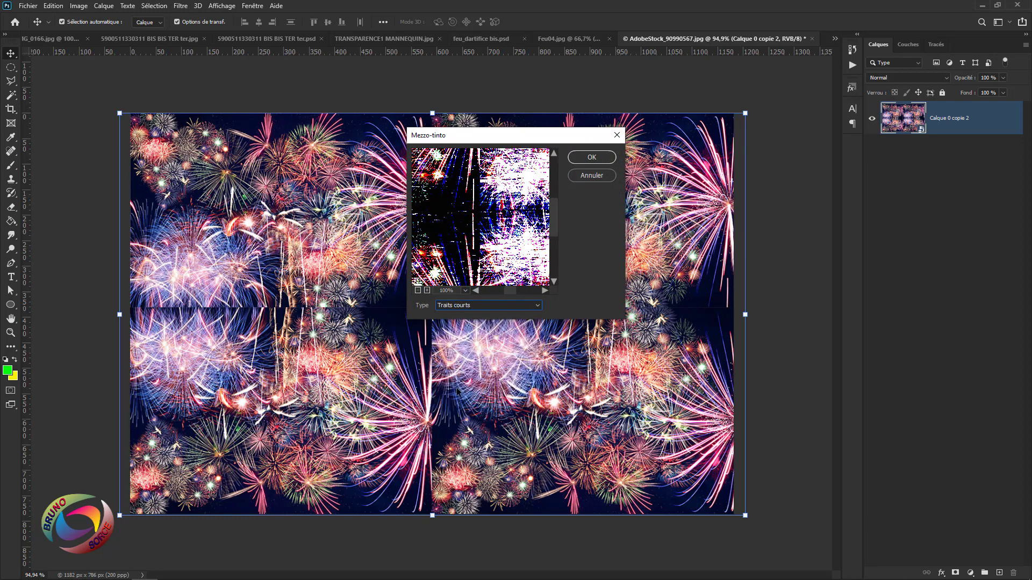
{"action": "left_click", "coordinate": [600, 158]}
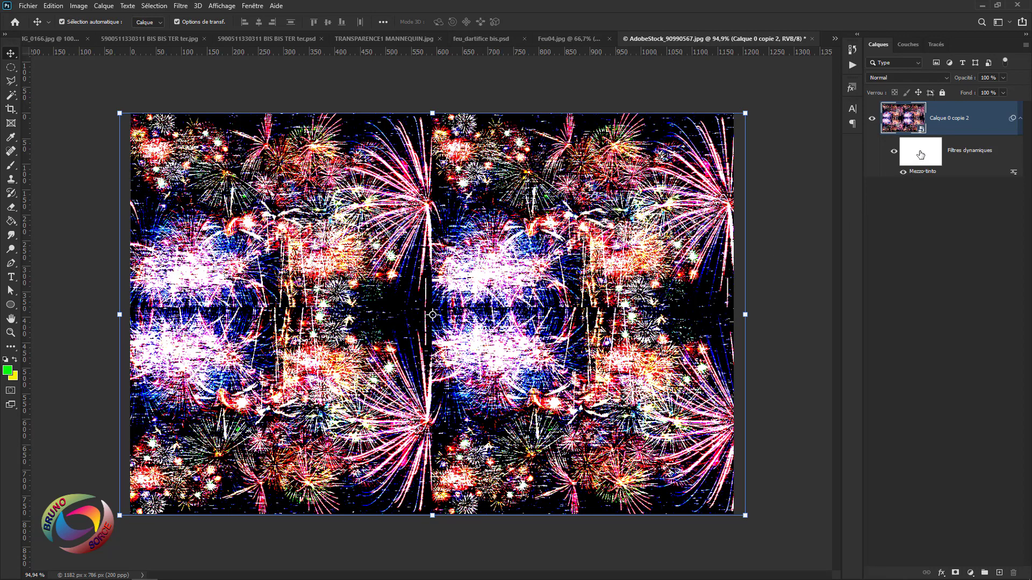
{"action": "left_click_drag", "start_coordinate": [920, 155], "coordinate": [1013, 574]}
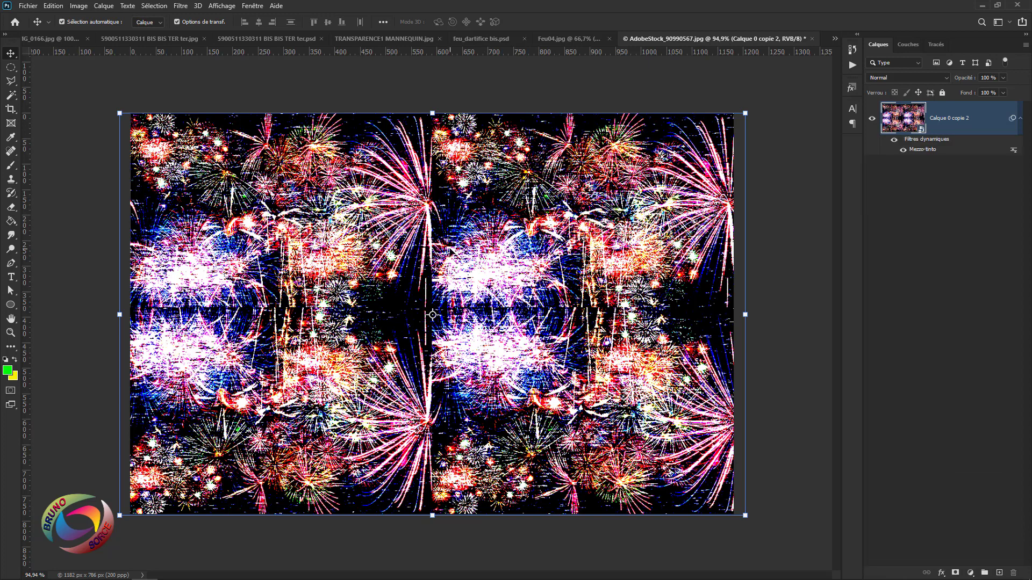
Try Traits longs in the Mezzo-tinto smart filter and set its type to Lignes moyennes
{"action": "double_click", "coordinate": [918, 150]}
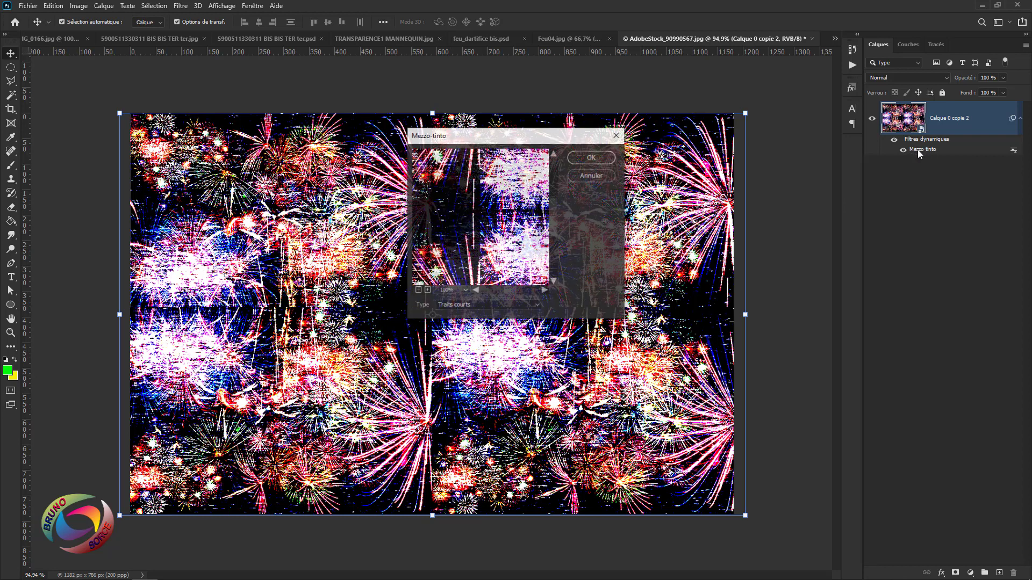
{"action": "left_click", "coordinate": [538, 305]}
{"action": "left_click", "coordinate": [487, 377]}
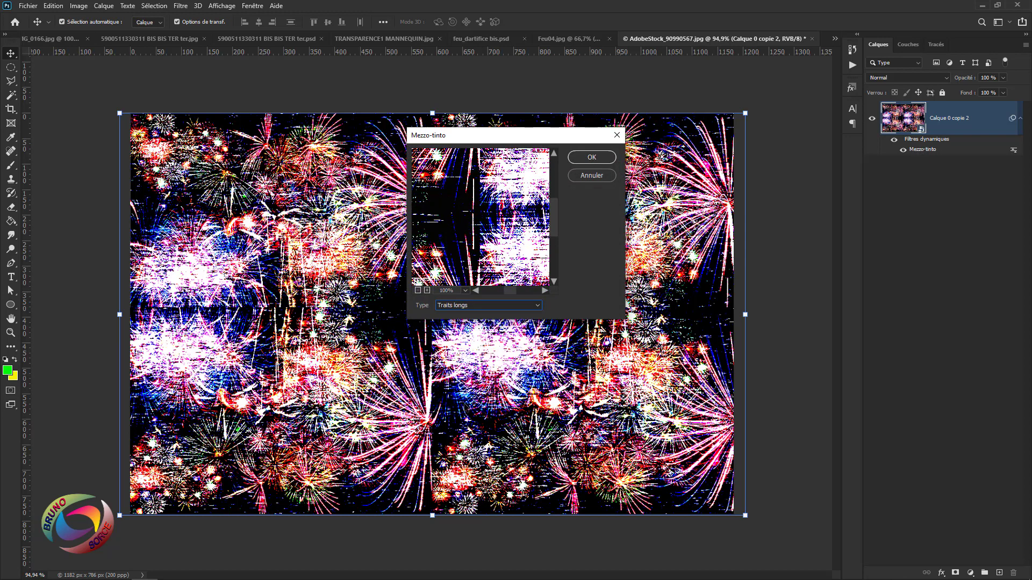
{"action": "left_click", "coordinate": [491, 306]}
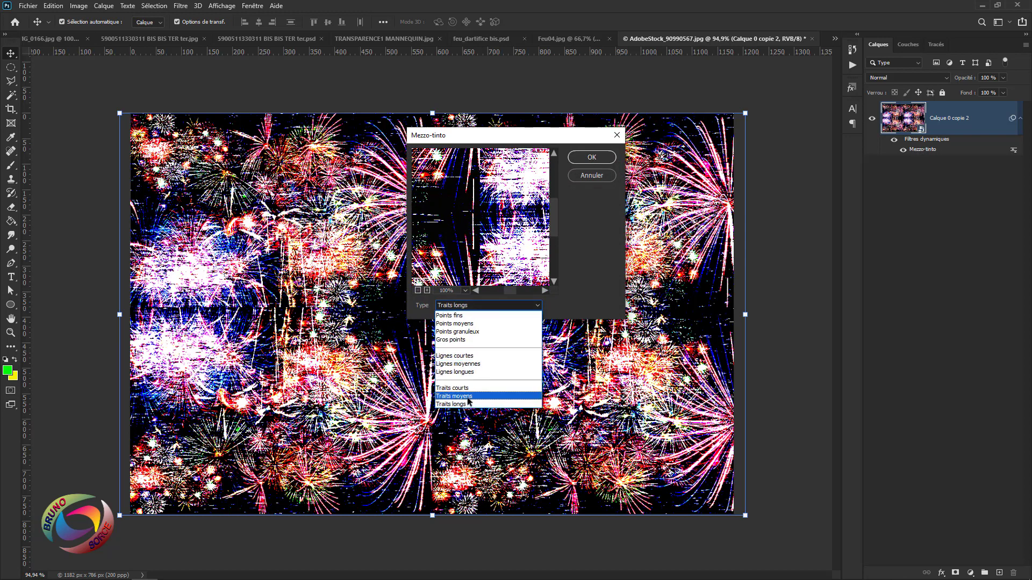
{"action": "left_click", "coordinate": [464, 368]}
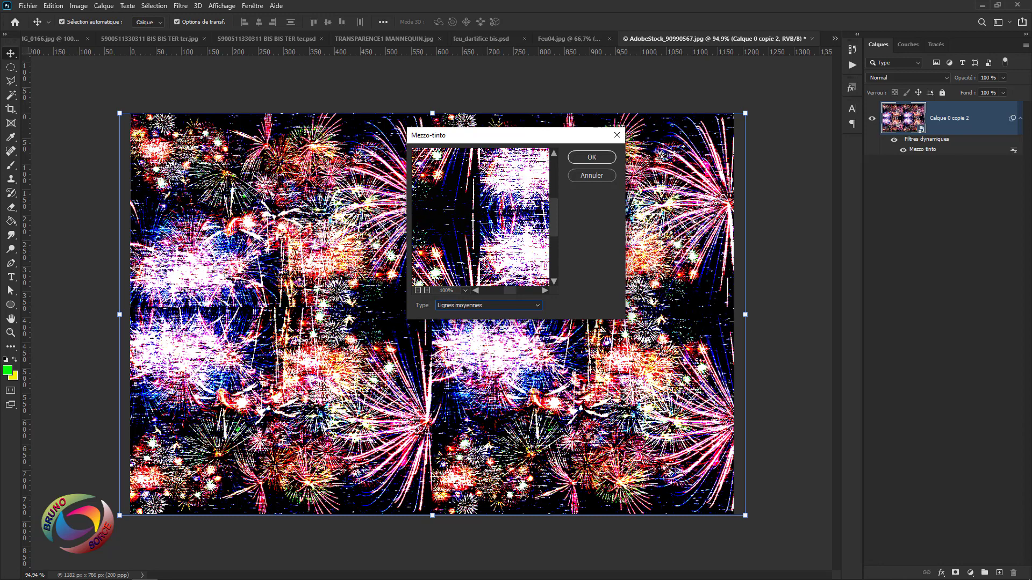
{"action": "left_click", "coordinate": [591, 158]}
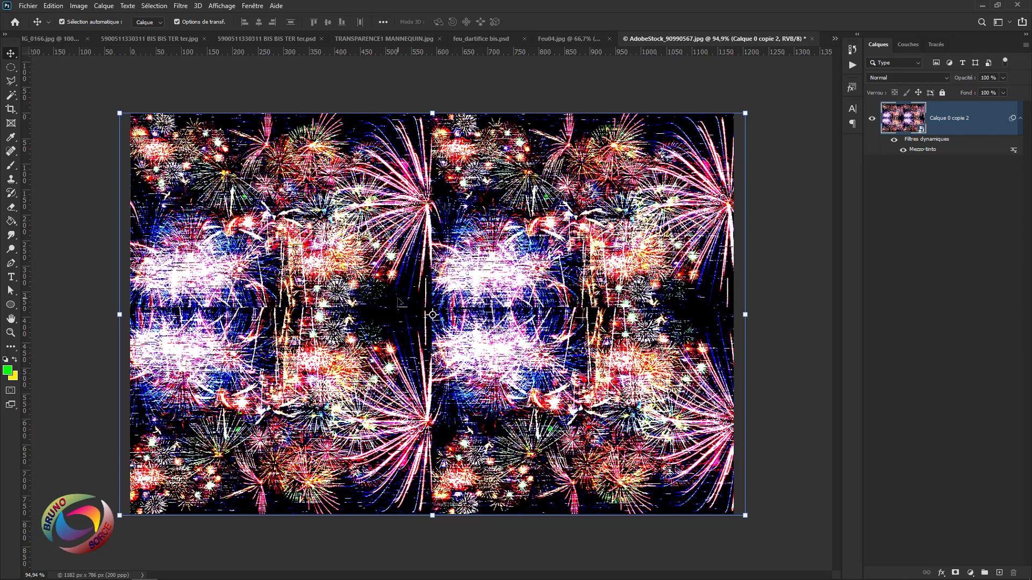
Apply Flou radial three times to the smart object, each in Zoom mode with value 100 and Supérieure quality
{"action": "left_click", "coordinate": [181, 6]}
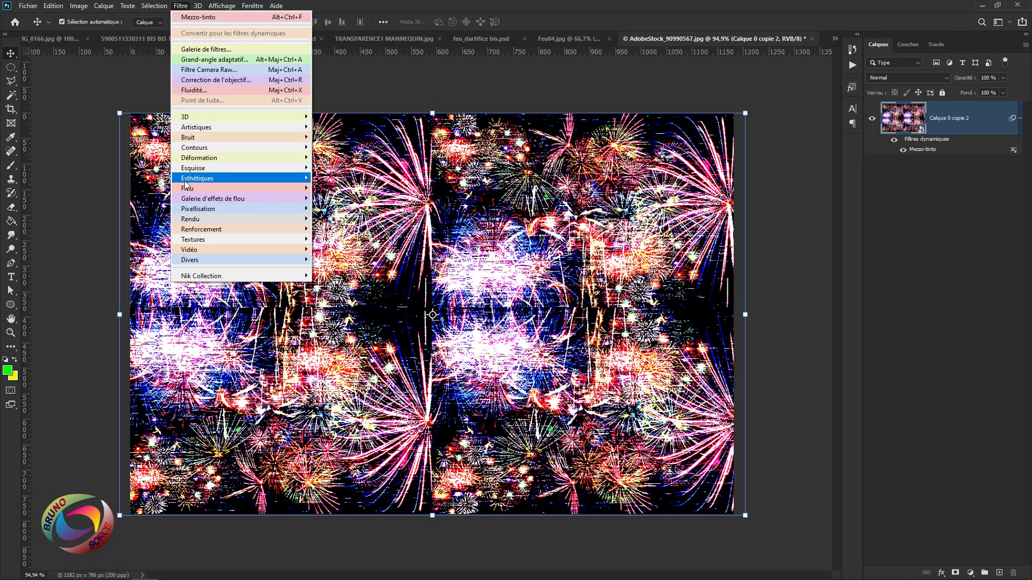
{"action": "mouse_move", "coordinate": [187, 191]}
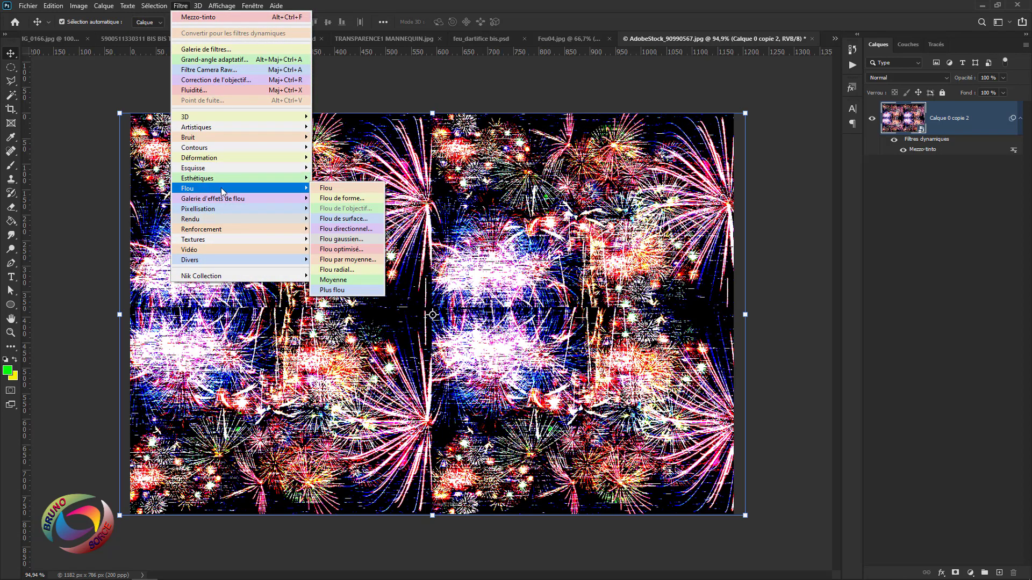
{"action": "left_click", "coordinate": [336, 270]}
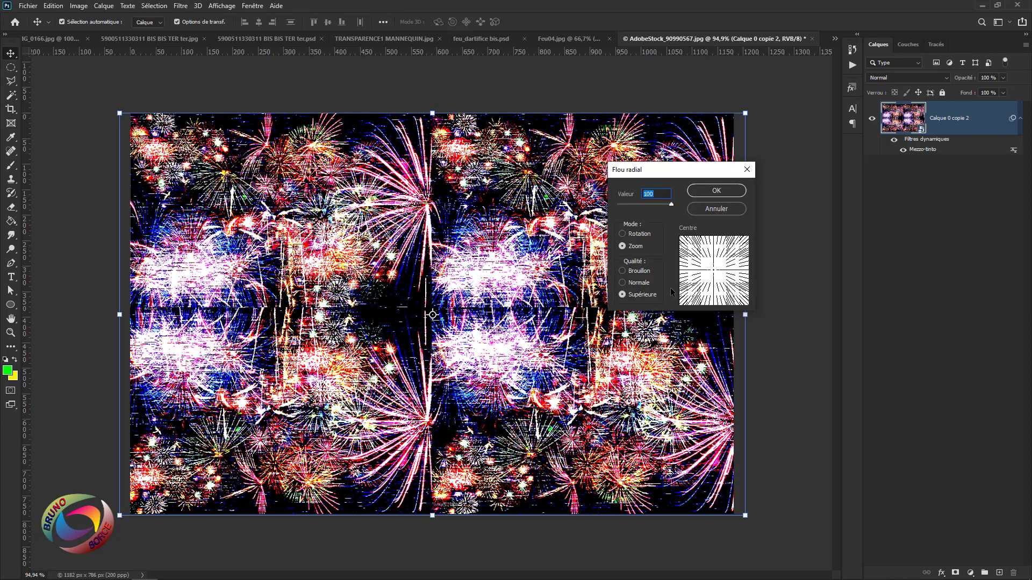
{"action": "left_click", "coordinate": [722, 192]}
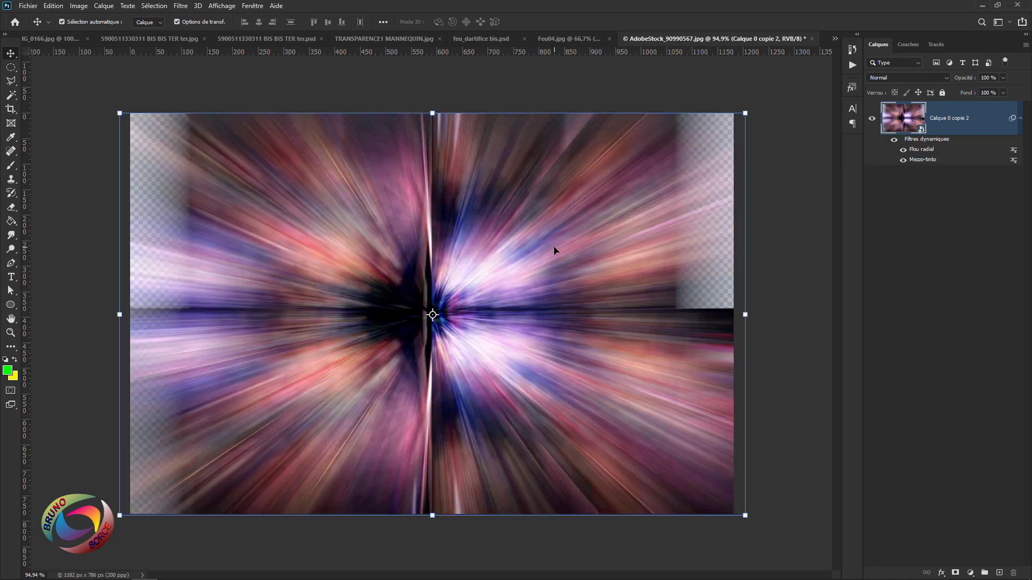
{"action": "left_click", "coordinate": [186, 7]}
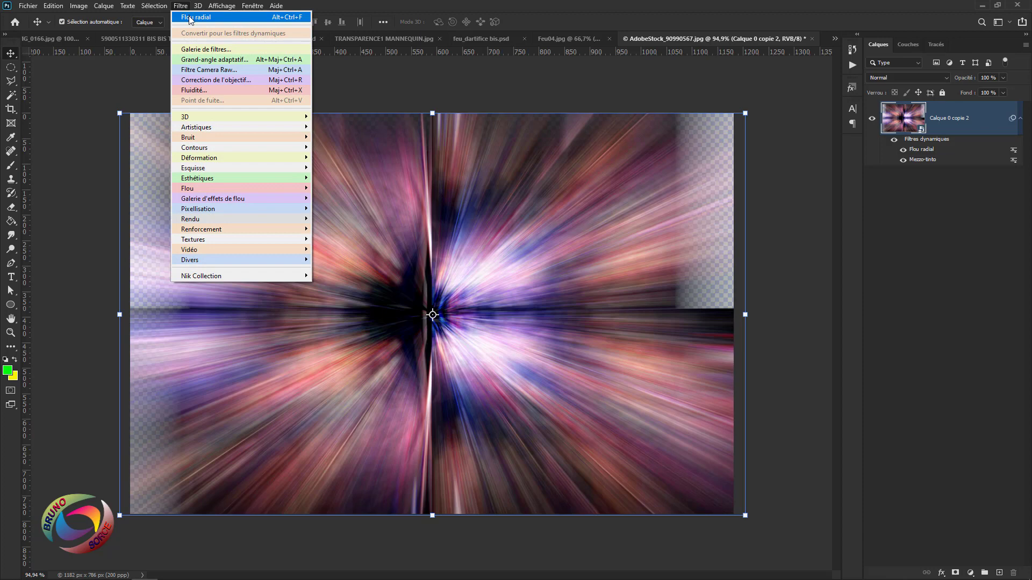
{"action": "left_click", "coordinate": [190, 18]}
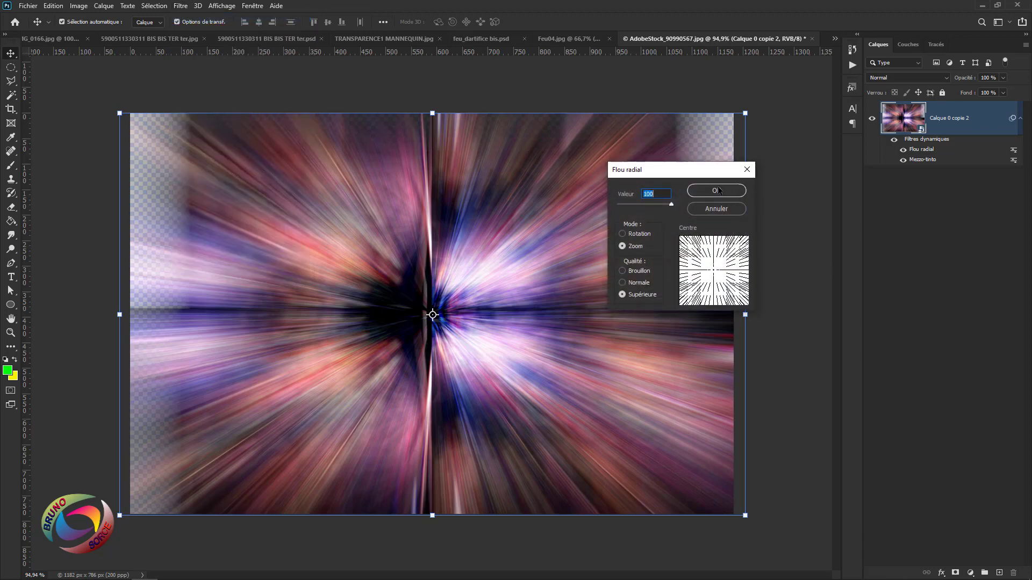
{"action": "left_click", "coordinate": [718, 191]}
{"action": "left_click", "coordinate": [183, 6]}
{"action": "left_click", "coordinate": [192, 18]}
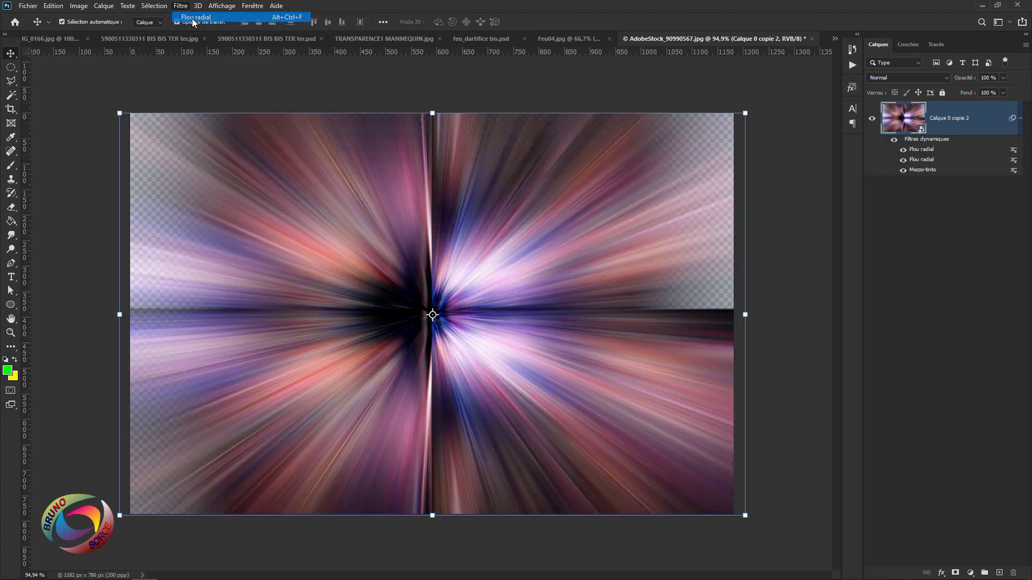
{"action": "left_click", "coordinate": [702, 191]}
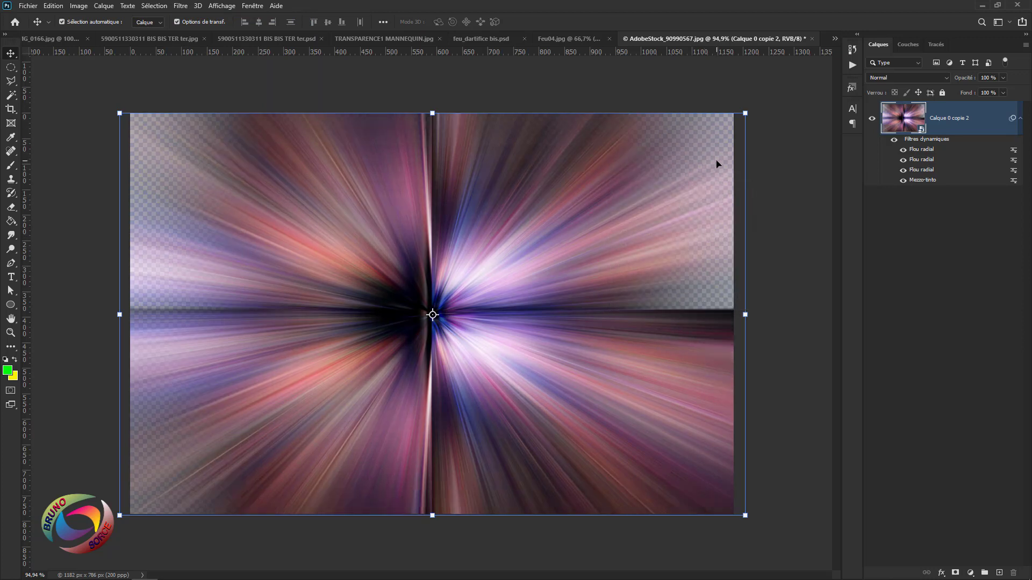
Add a solid color fill layer in black (000000) and place it beneath the Calque 0 copie 2 smart object
{"action": "left_click", "coordinate": [971, 572]}
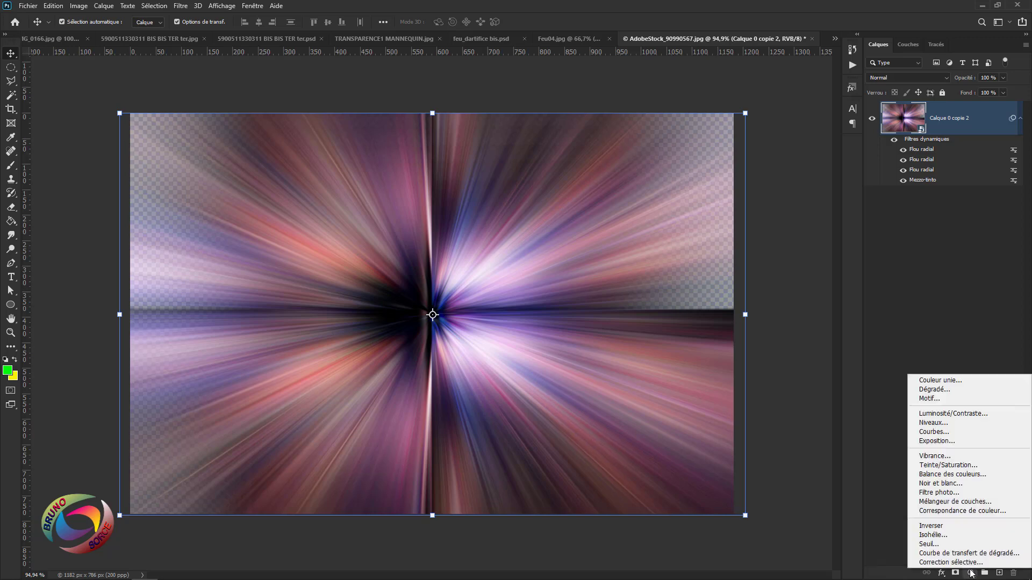
{"action": "left_click", "coordinate": [941, 380]}
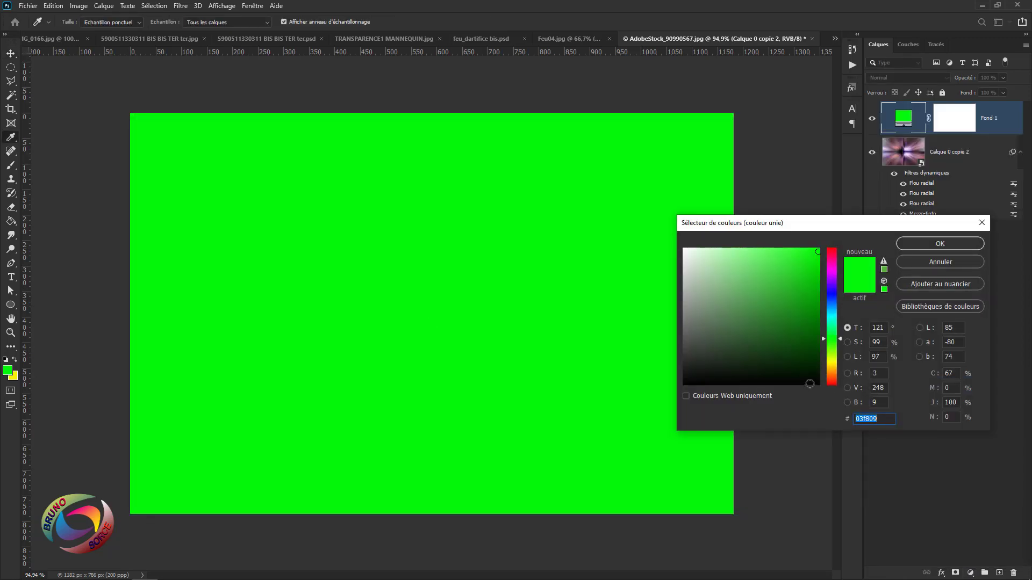
{"action": "type", "text": "000000"}
{"action": "left_click", "coordinate": [941, 248]}
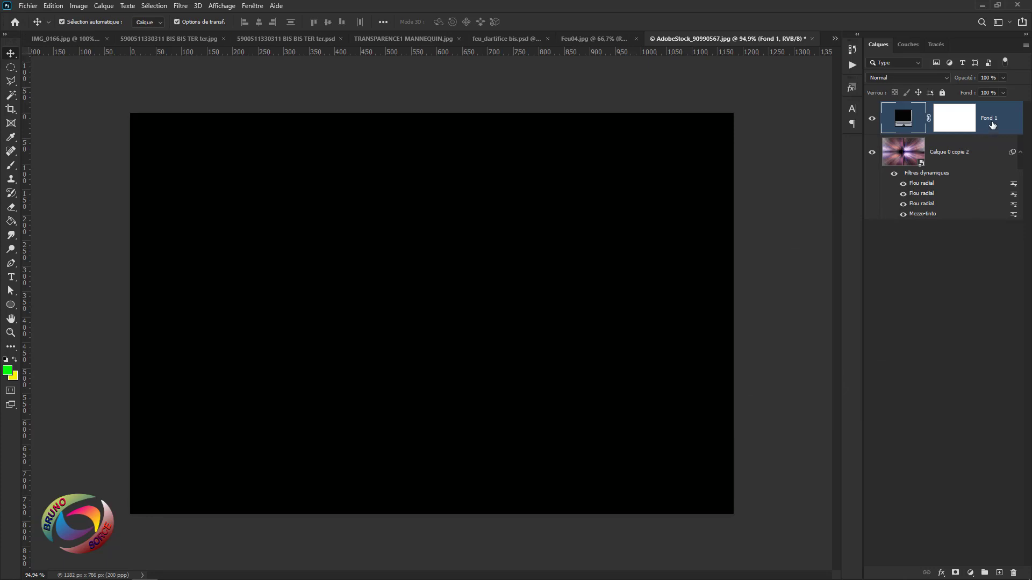
{"action": "left_click_drag", "start_coordinate": [992, 125], "coordinate": [986, 226]}
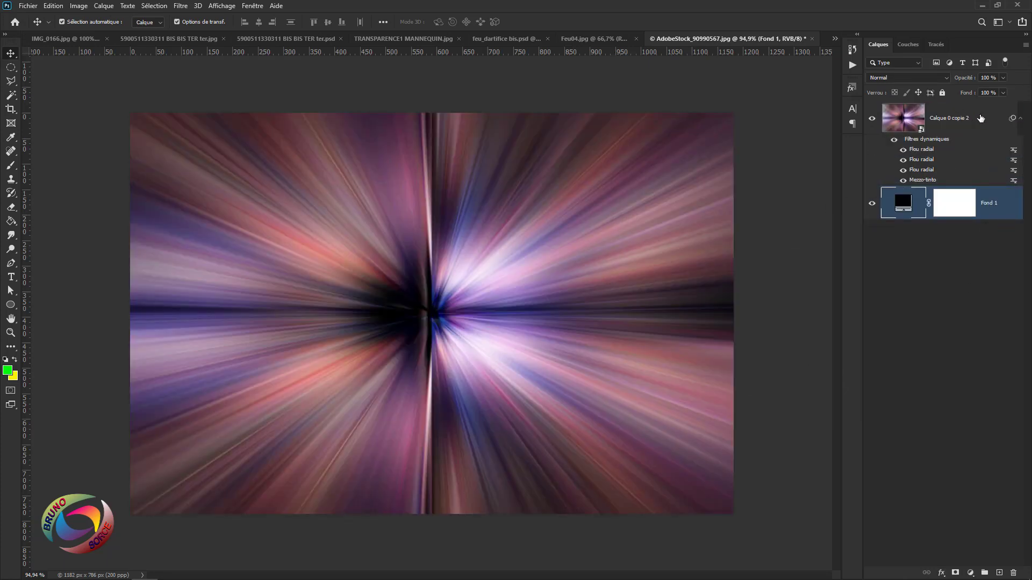
Apply a Tourbillon filter with an angle of -200° to the Calque 0 copie 2 smart object
{"action": "left_click", "coordinate": [980, 118]}
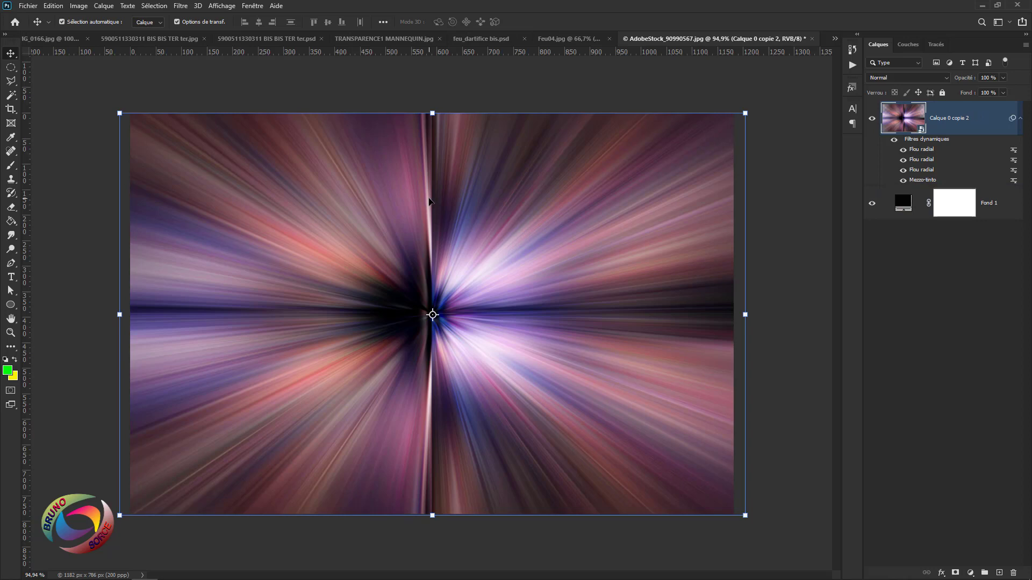
{"action": "left_click", "coordinate": [180, 6]}
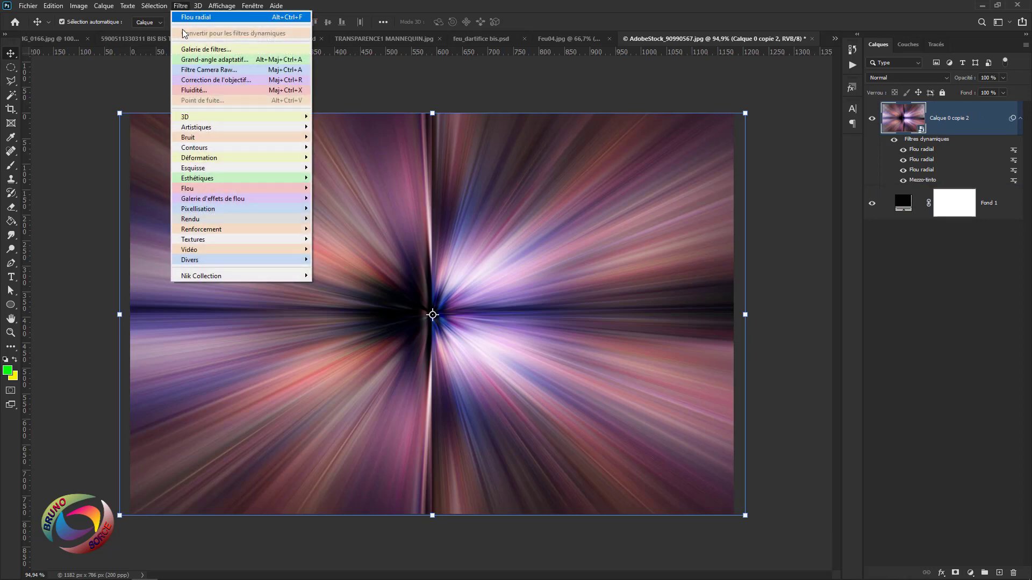
{"action": "mouse_move", "coordinate": [187, 160]}
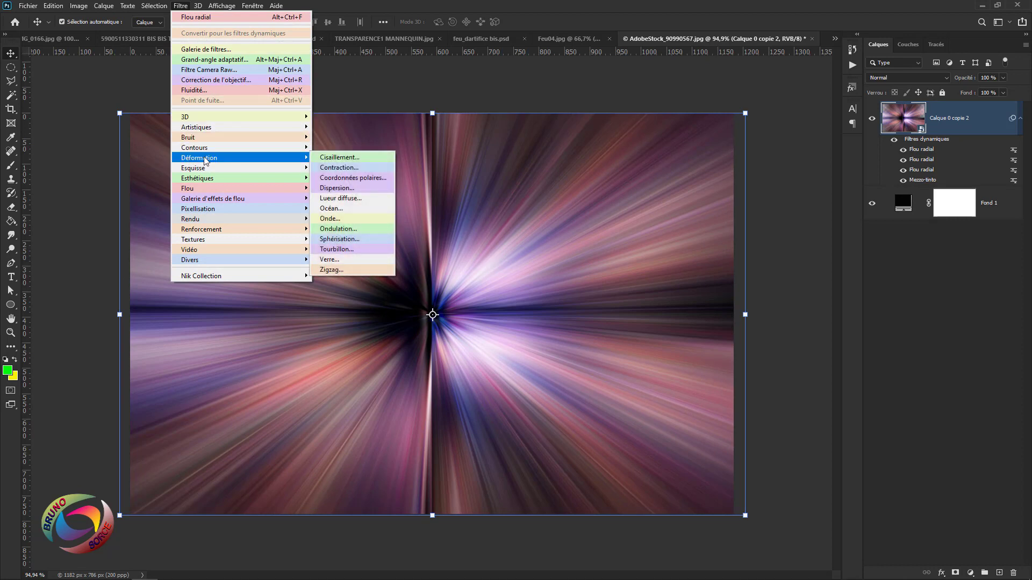
{"action": "left_click", "coordinate": [332, 251]}
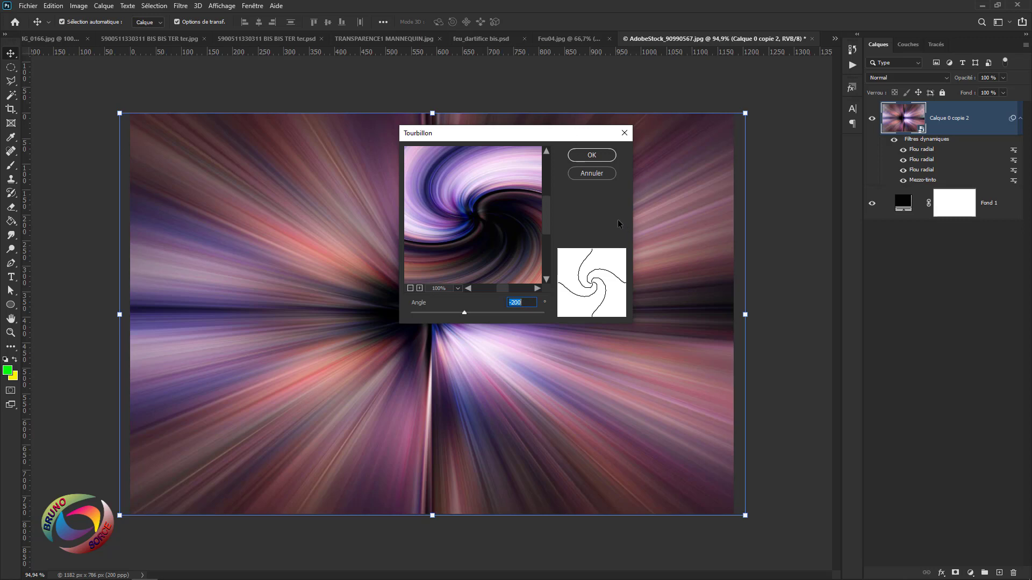
{"action": "left_click", "coordinate": [597, 155]}
{"action": "left_click", "coordinate": [599, 156]}
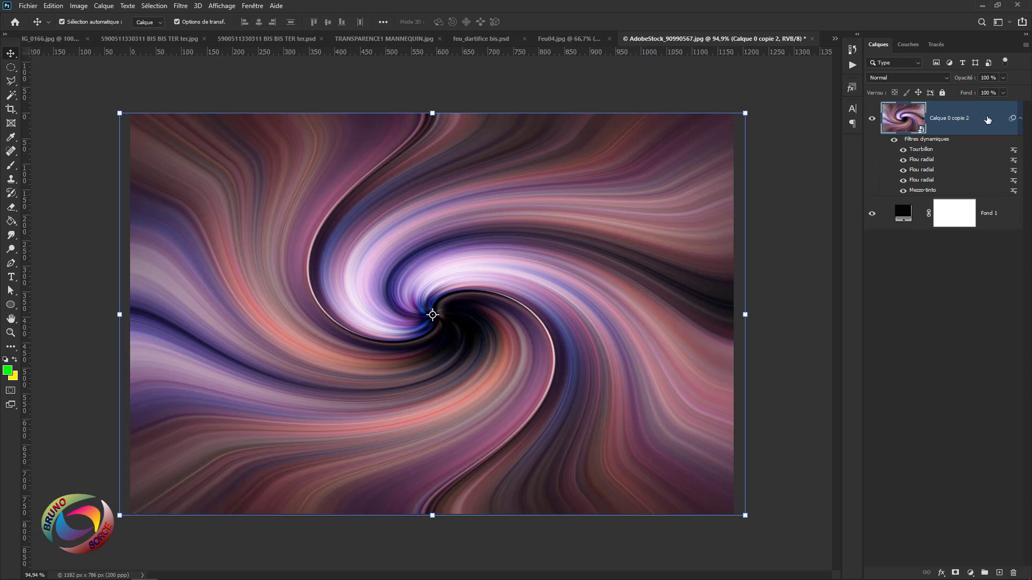
Duplicate the twirled smart object and apply an additional Tourbillon filter with an angle of 400° to the copy
{"action": "key", "text": "ctrl+j"}
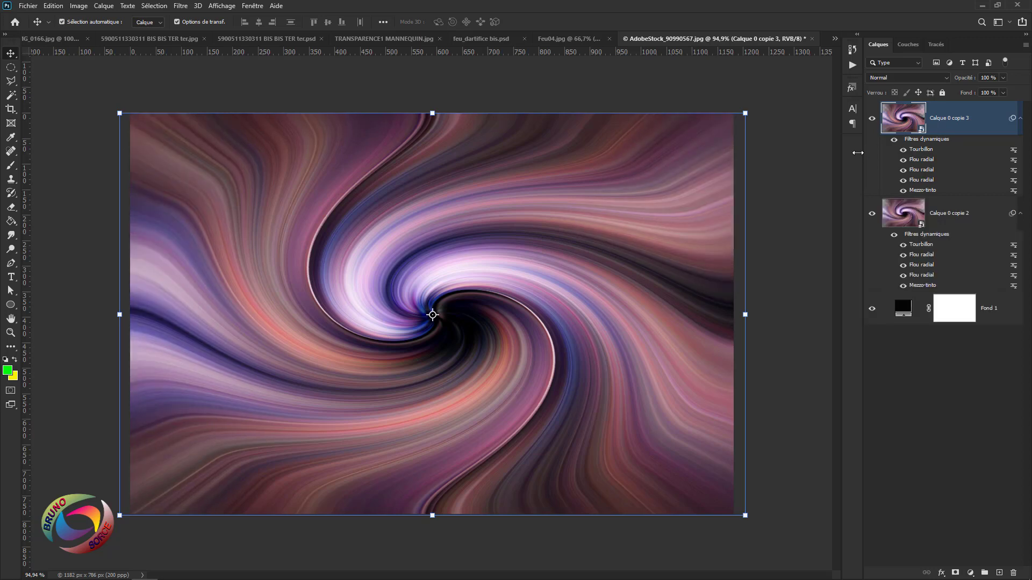
{"action": "left_click", "coordinate": [181, 7]}
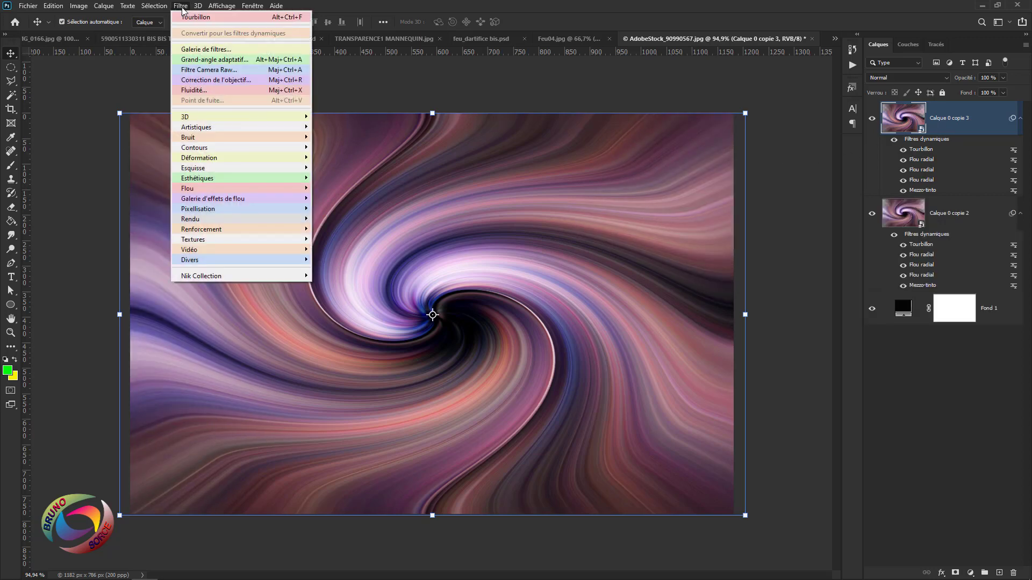
{"action": "left_click", "coordinate": [191, 18]}
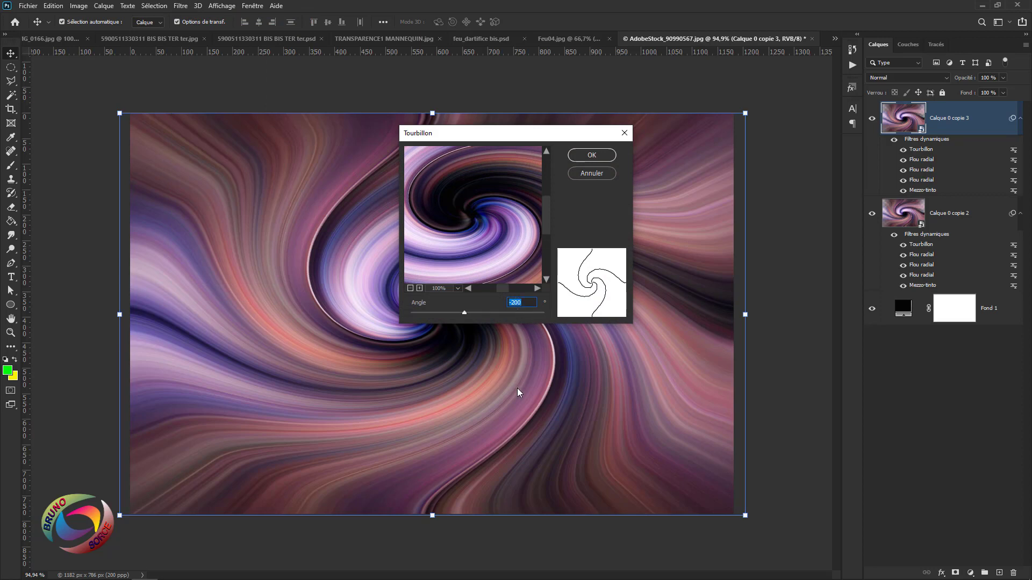
{"action": "type", "text": "400"}
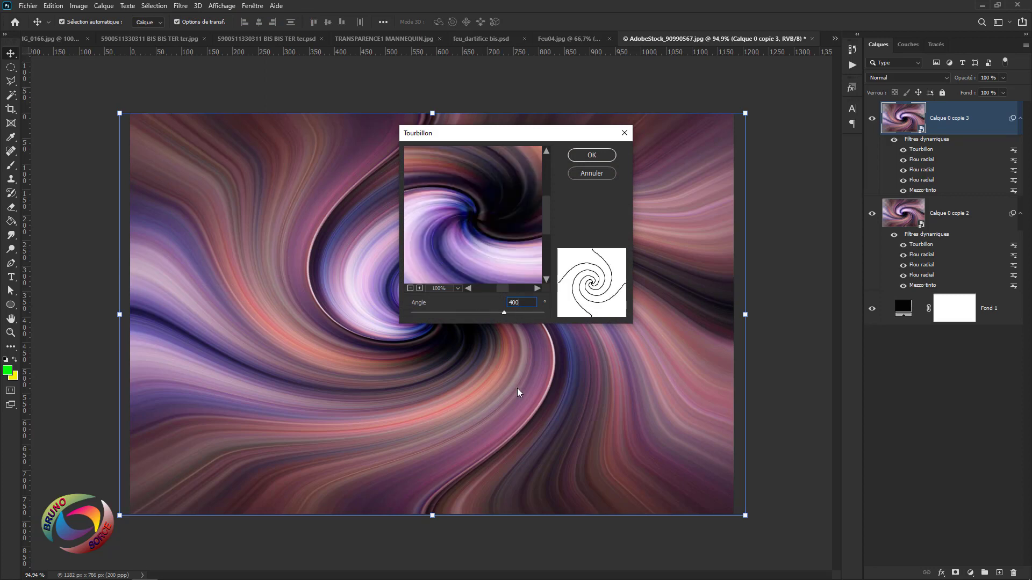
{"action": "left_click", "coordinate": [588, 156]}
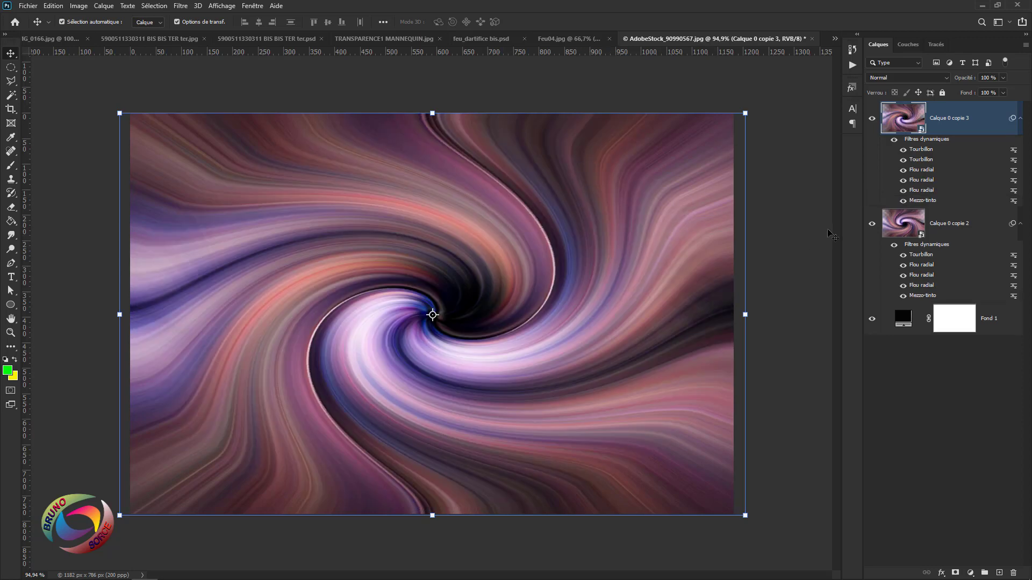
Try the Superposition and Obscurcir blend modes on the upper twirled layer
{"action": "left_click", "coordinate": [876, 78]}
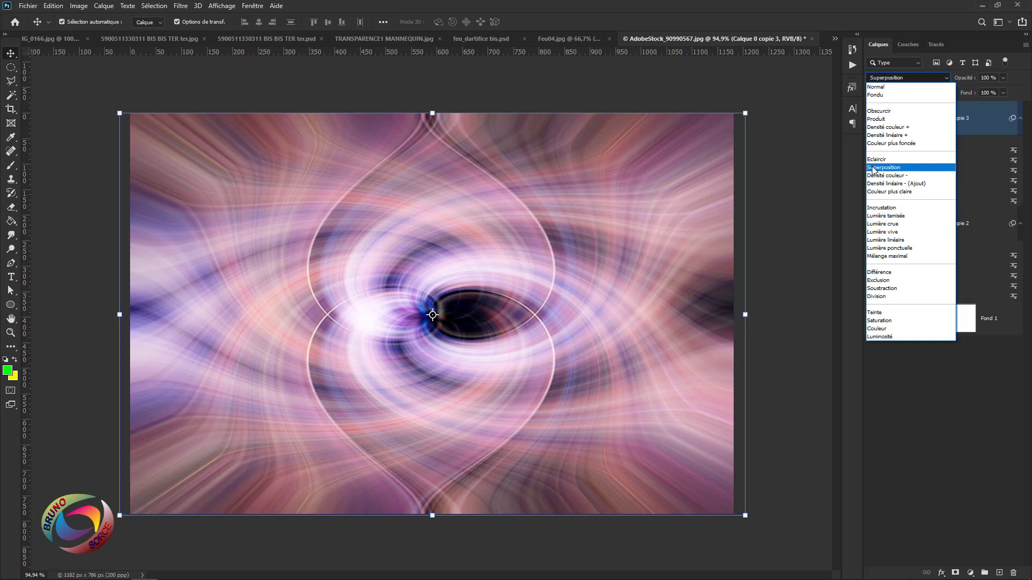
{"action": "left_click", "coordinate": [873, 170]}
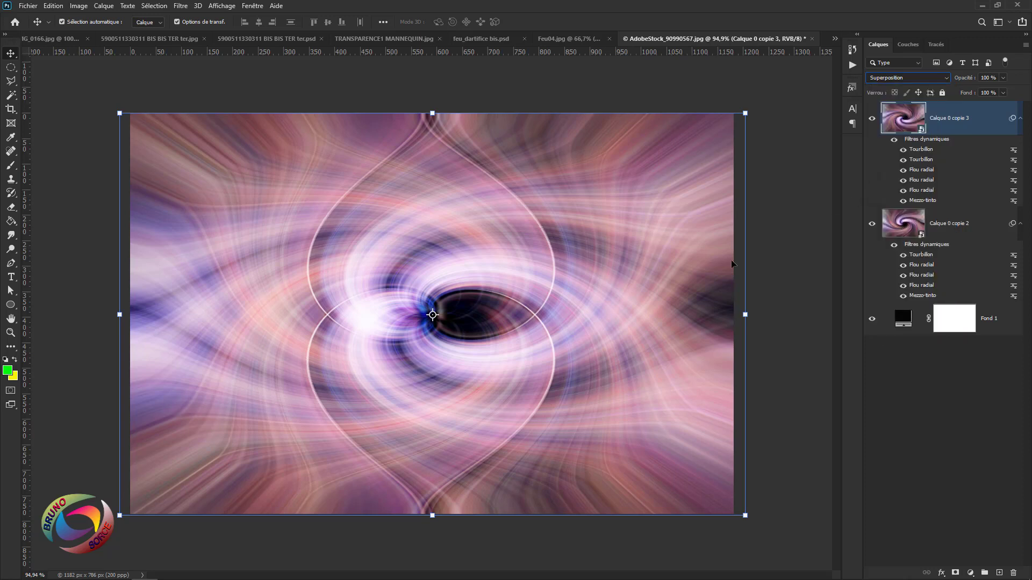
{"action": "left_click", "coordinate": [885, 77]}
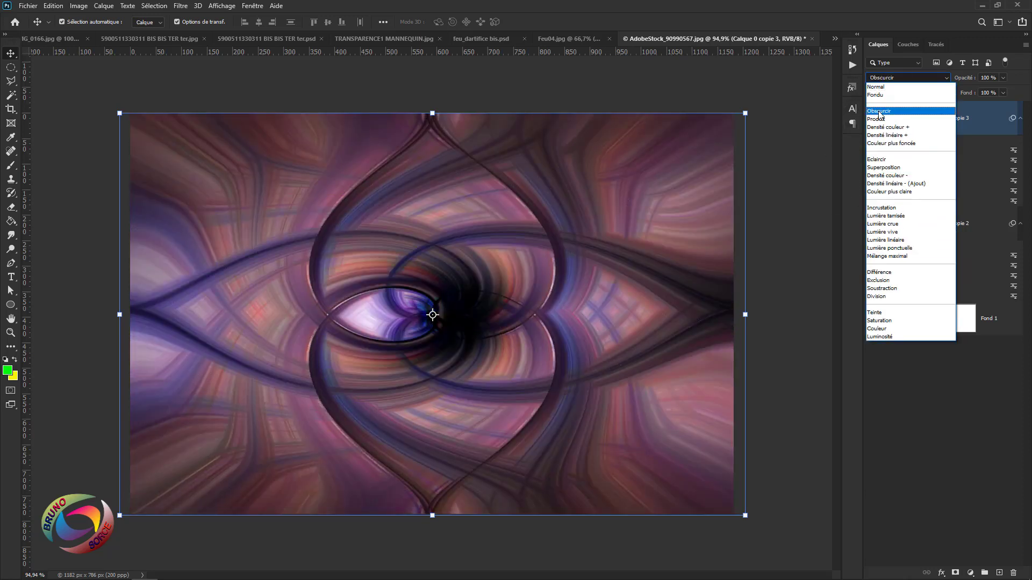
{"action": "left_click", "coordinate": [878, 111]}
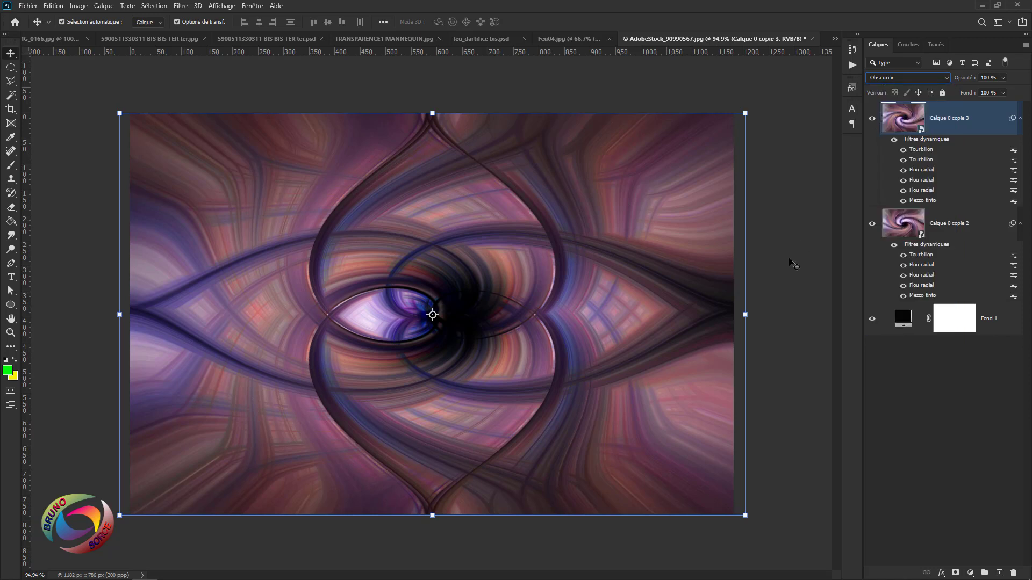
Try blend modes such as Produit, Eclaircir, Superposition, Incrustation, Lumière linéaire and Lumière ponctuelle on the Calque 0 copie 3 layer
{"action": "key", "text": "Down"}
{"action": "key", "text": "Down"}
{"action": "key", "text": "Down"}
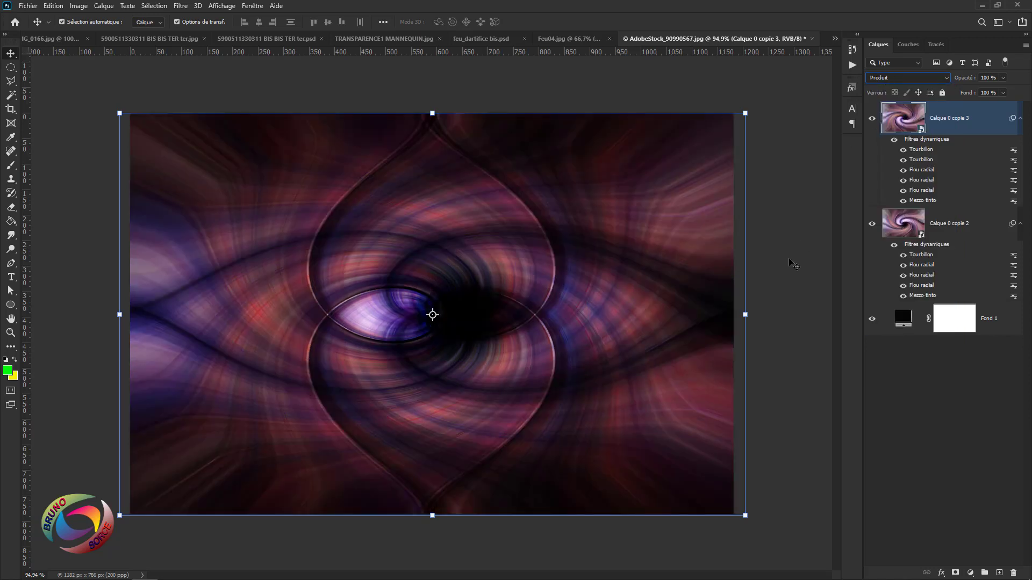
{"action": "key", "text": "Down"}
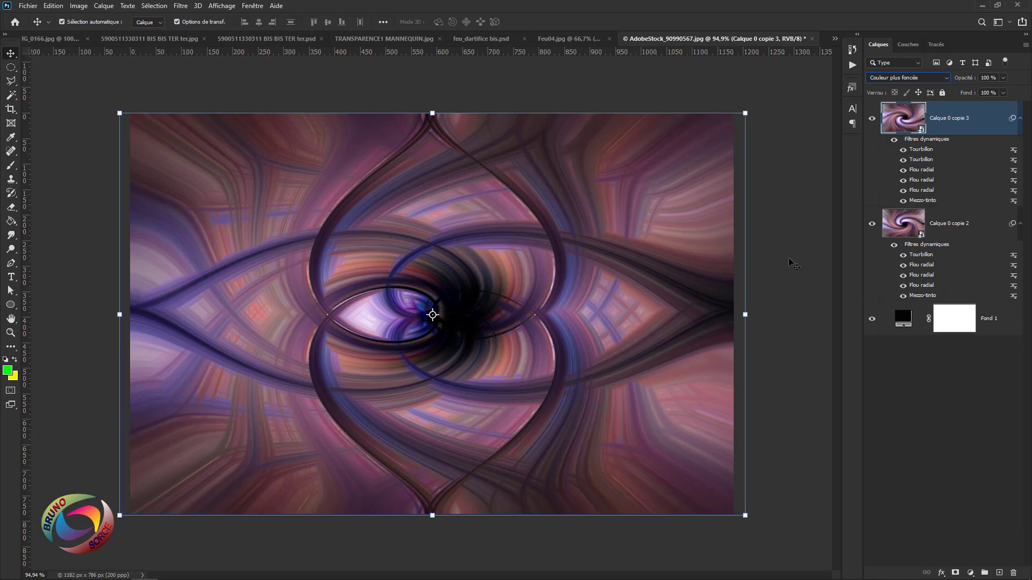
{"action": "key", "text": "Down"}
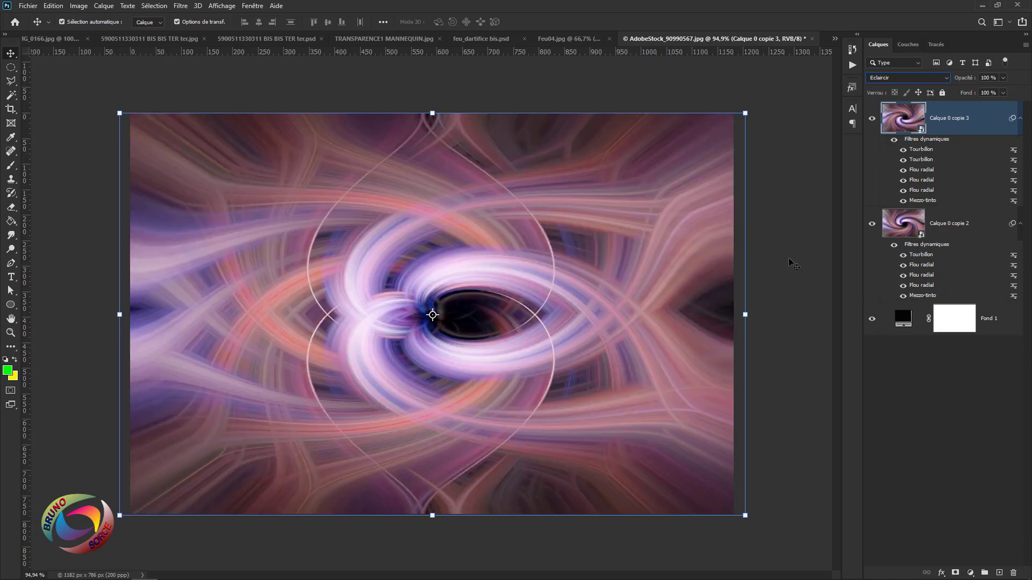
{"action": "key", "text": "Down"}
{"action": "key", "text": "Down"}
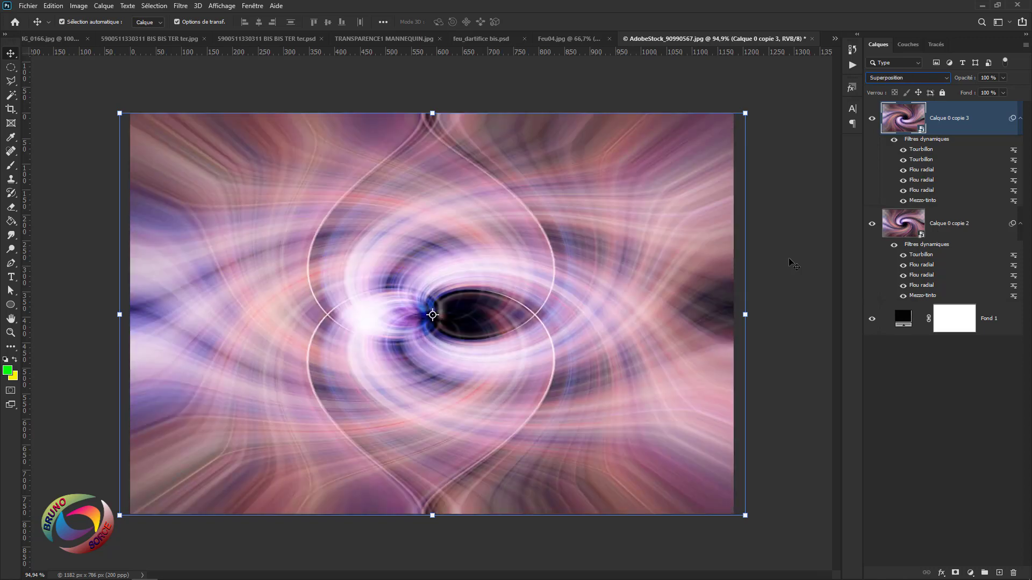
{"action": "key", "text": "Down"}
{"action": "key", "text": "Down"}
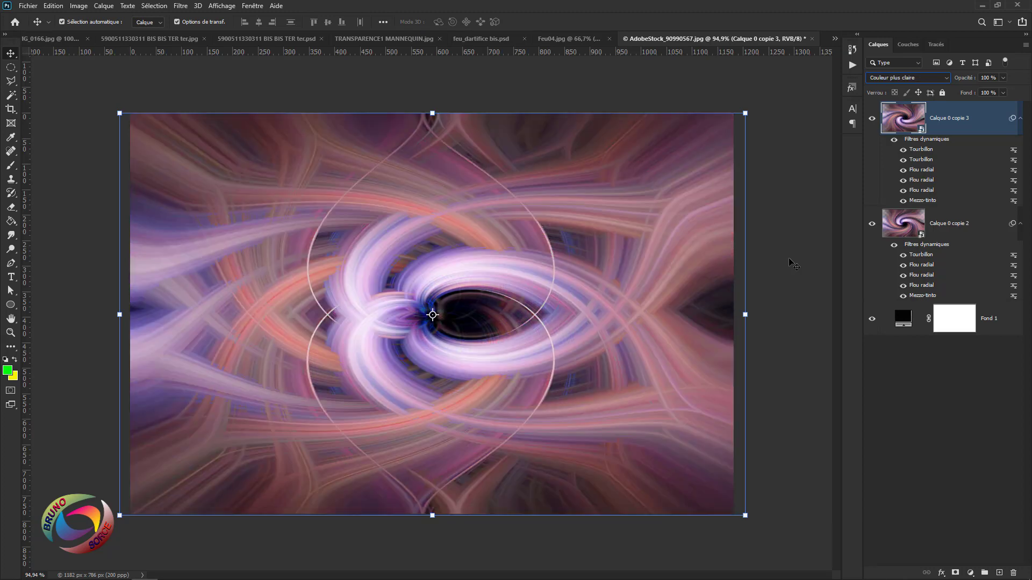
{"action": "key", "text": "Down"}
{"action": "key", "text": "Down"}
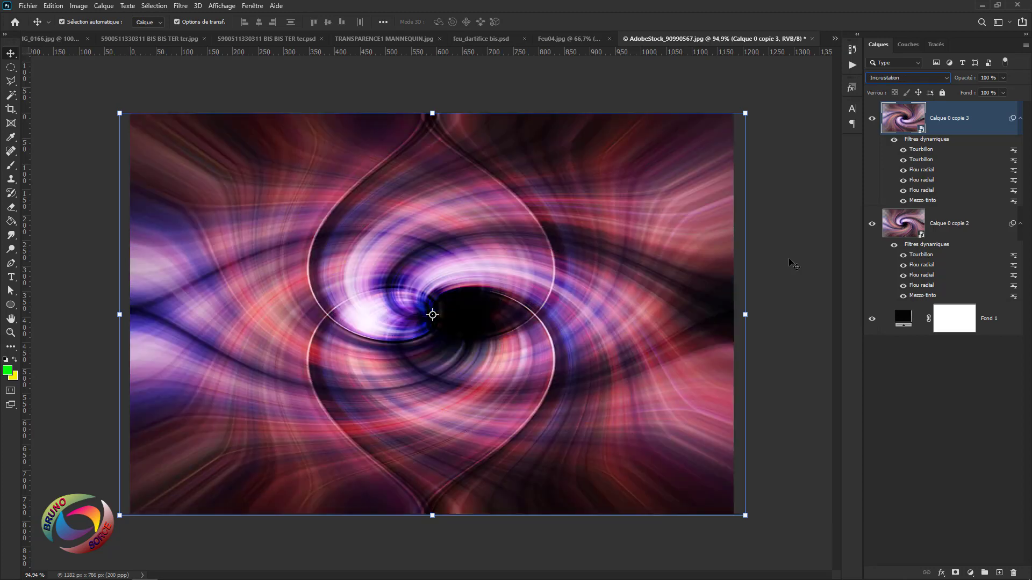
{"action": "key", "text": "Down"}
{"action": "key", "text": "Down"}
{"action": "key", "text": "Down"}
{"action": "key", "text": "Down"}
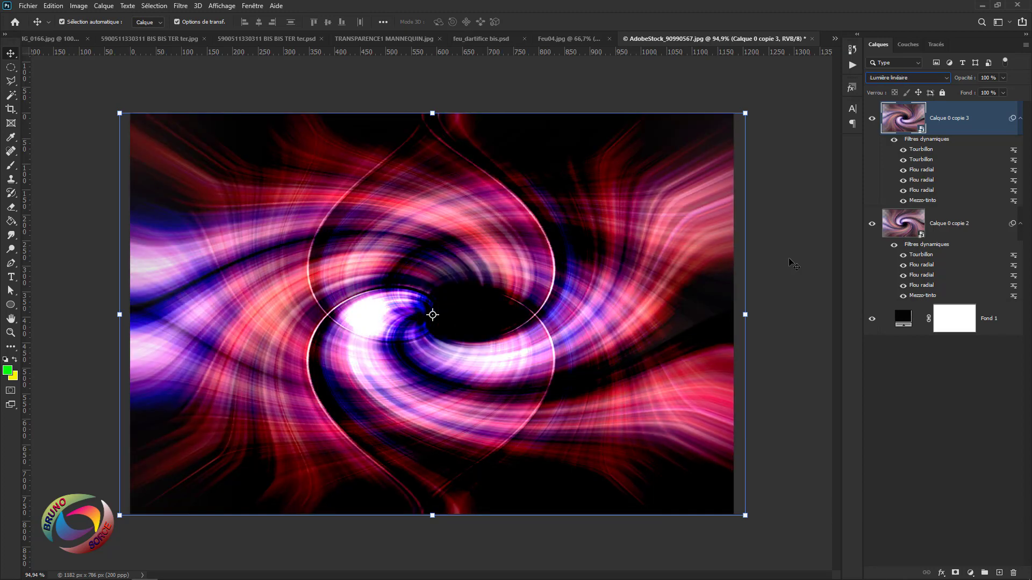
{"action": "key", "text": "Down"}
{"action": "key", "text": "Up"}
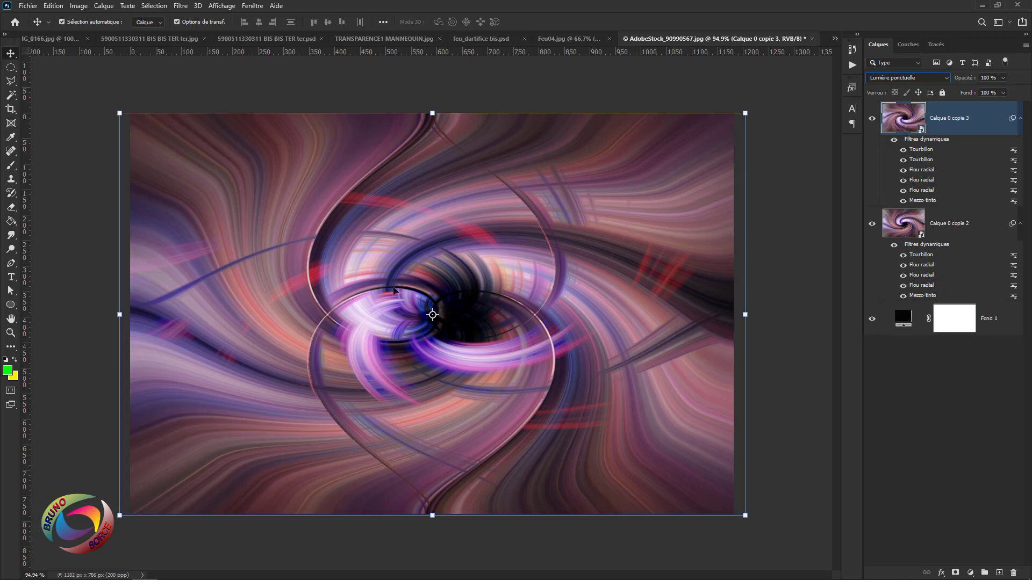
Set Calque 0 copie 3 to the Obscurcir blend mode and stamp the visible layers into a new smart object on top
{"action": "left_click", "coordinate": [892, 80]}
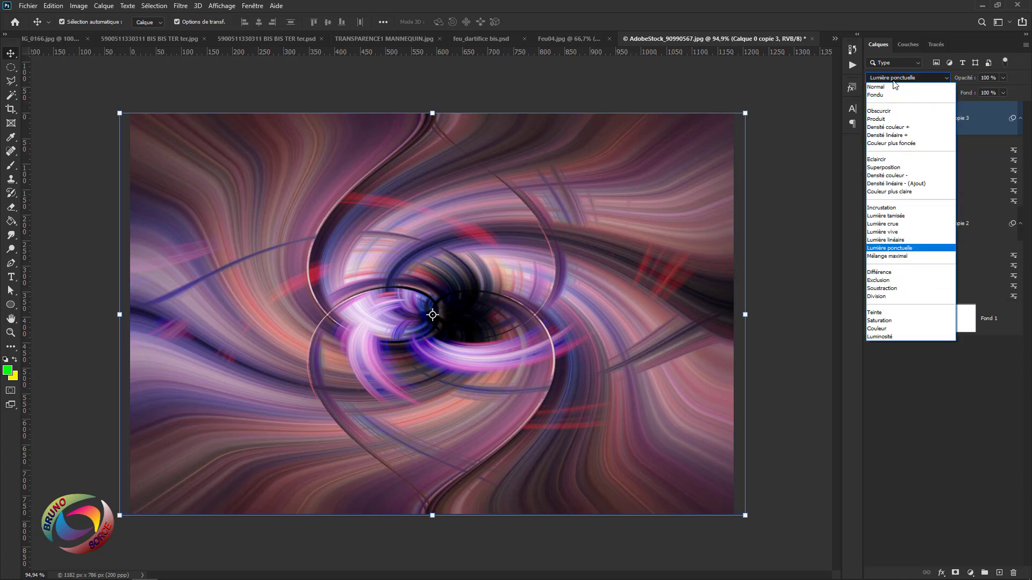
{"action": "left_click", "coordinate": [873, 112]}
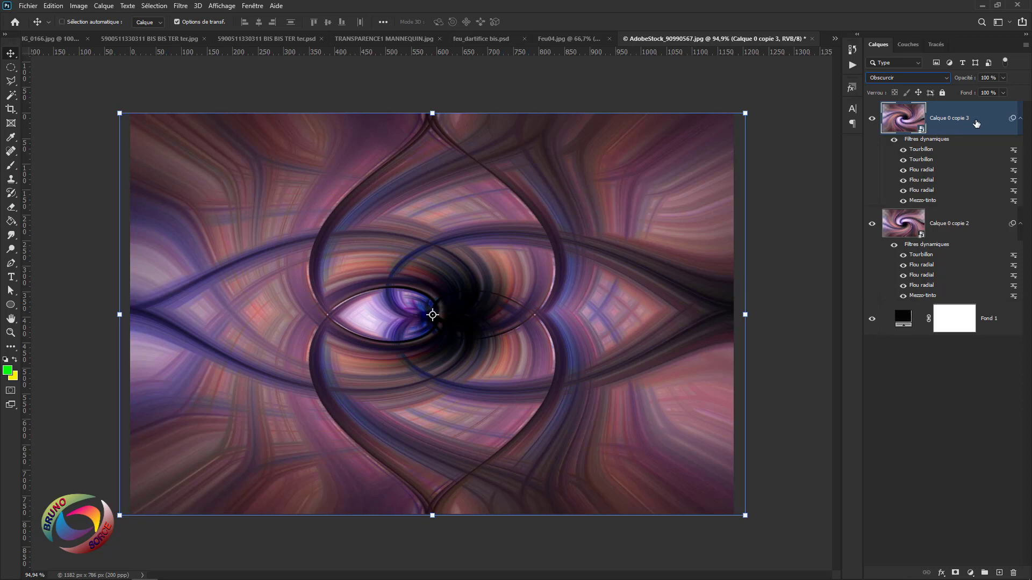
{"action": "key", "text": "ctrl+alt+shift+e"}
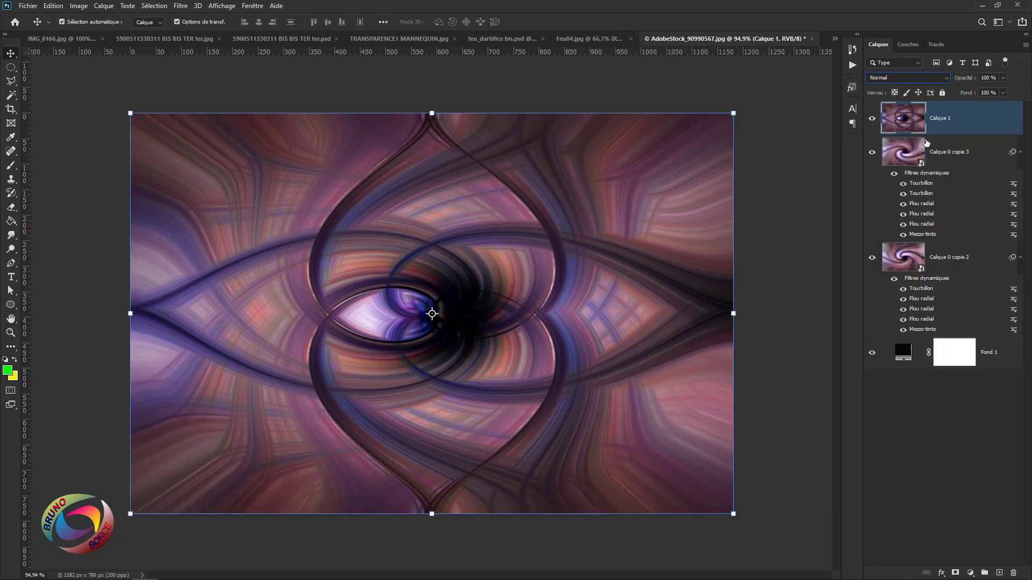
{"action": "right_click", "coordinate": [960, 127]}
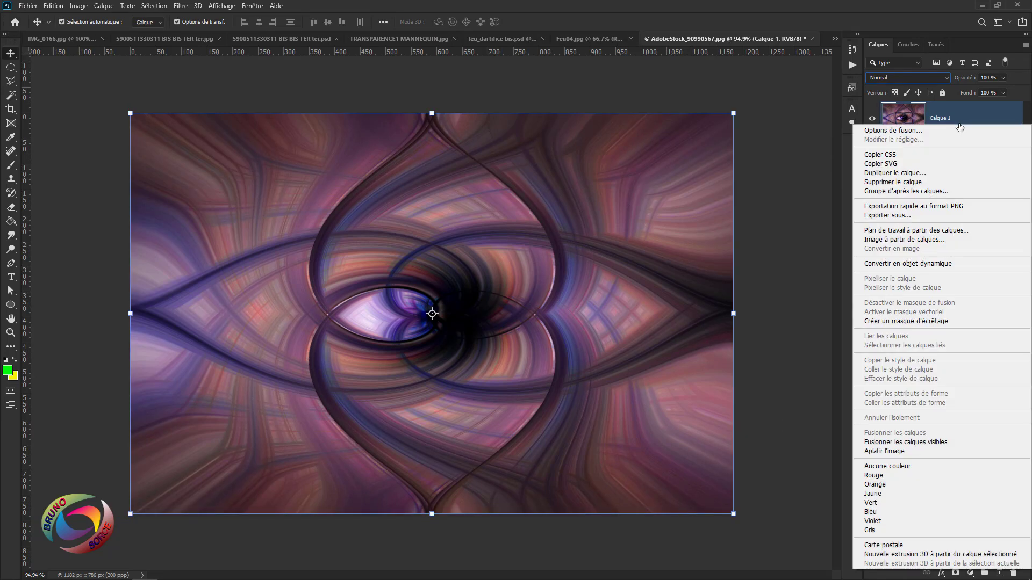
{"action": "left_click", "coordinate": [913, 265]}
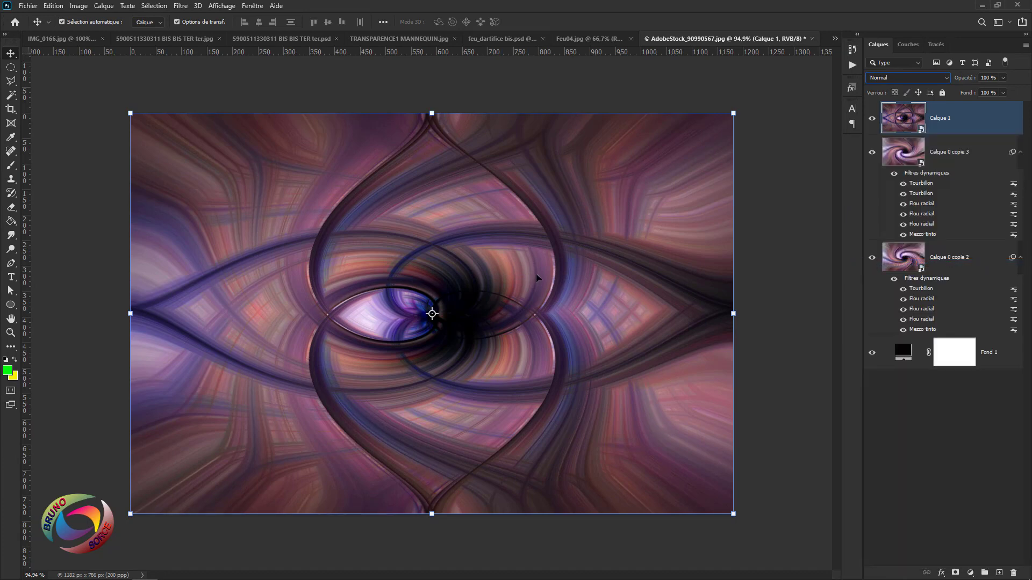
Duplicate the Calque 1 smart object and apply a Passe-haut filter with a 6.0 pixel radius to the copy
{"action": "scroll", "coordinate": [536, 274], "scroll_direction": "up", "scroll_amount": 3}
{"action": "scroll", "coordinate": [526, 279], "scroll_direction": "down", "scroll_amount": 3}
{"action": "scroll", "coordinate": [461, 295], "scroll_direction": "up", "scroll_amount": 3}
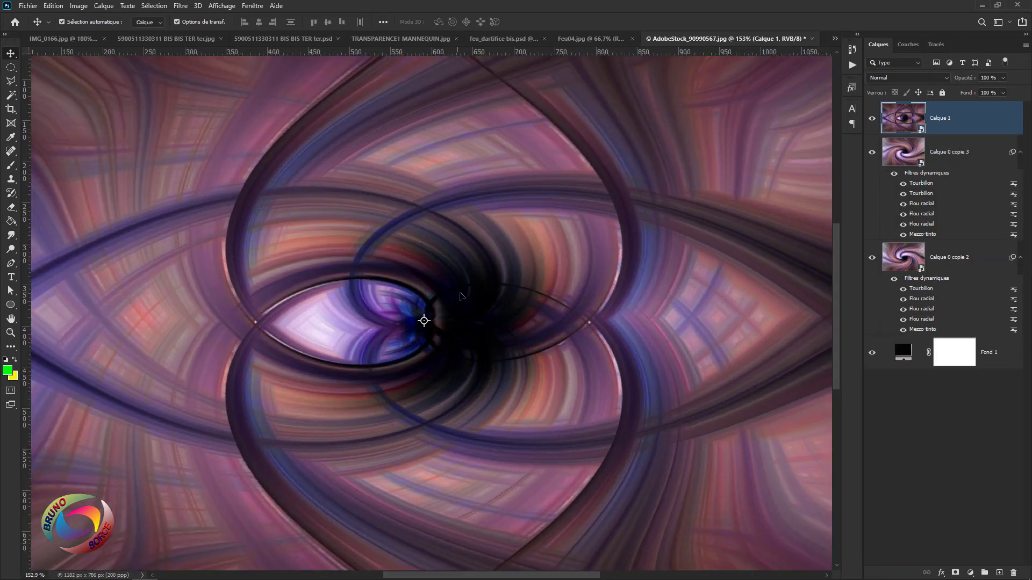
{"action": "scroll", "coordinate": [461, 295], "scroll_direction": "up", "scroll_amount": 1}
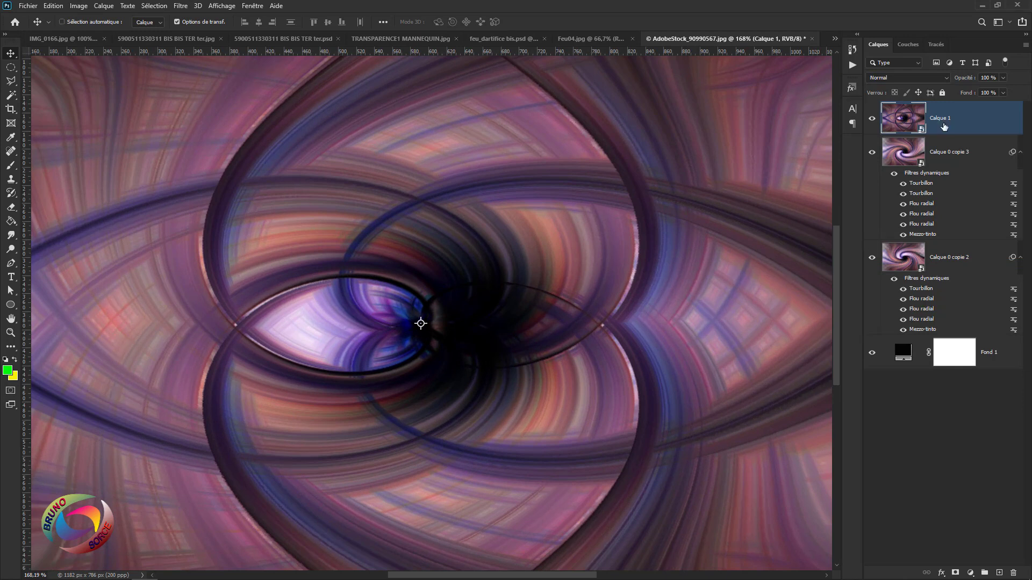
{"action": "key", "text": "ctrl+j"}
{"action": "left_click", "coordinate": [182, 6]}
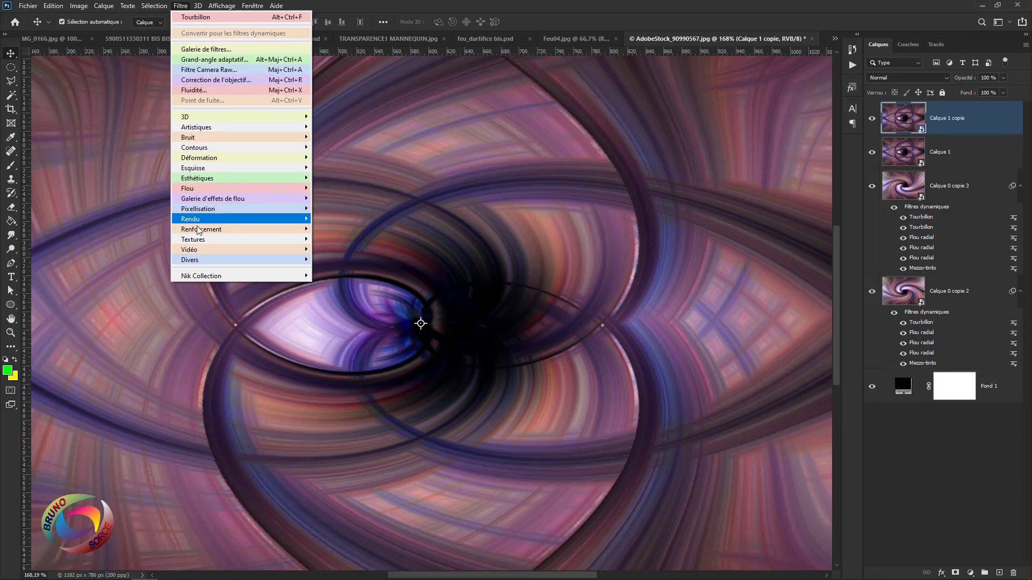
{"action": "mouse_move", "coordinate": [199, 262]}
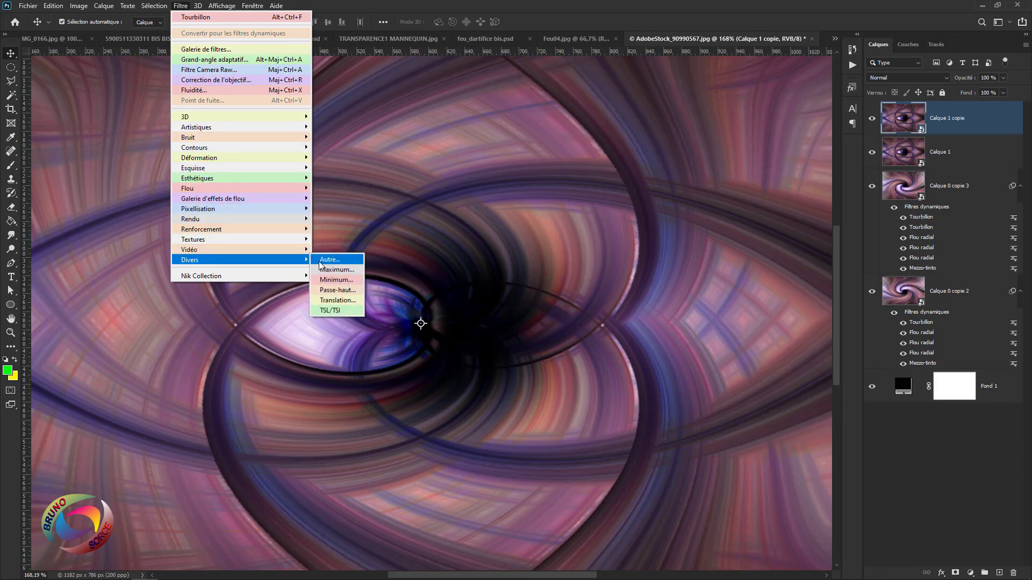
{"action": "left_click", "coordinate": [326, 291]}
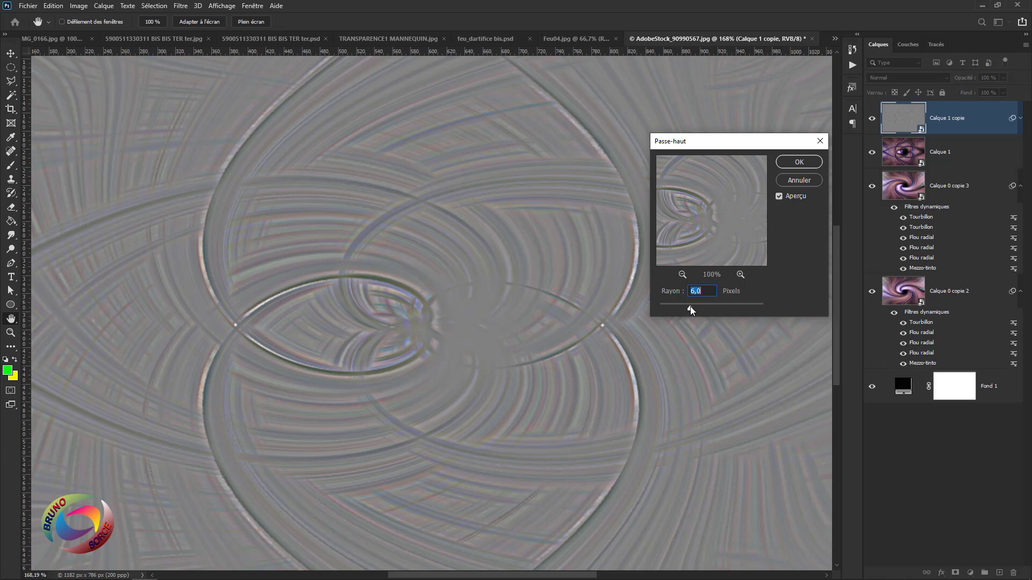
{"action": "left_click", "coordinate": [790, 164]}
Set the Passe-haut layer's blend mode to Incrustation and compare the image with that layer hidden and shown
{"action": "key", "text": "ctrl+minus"}
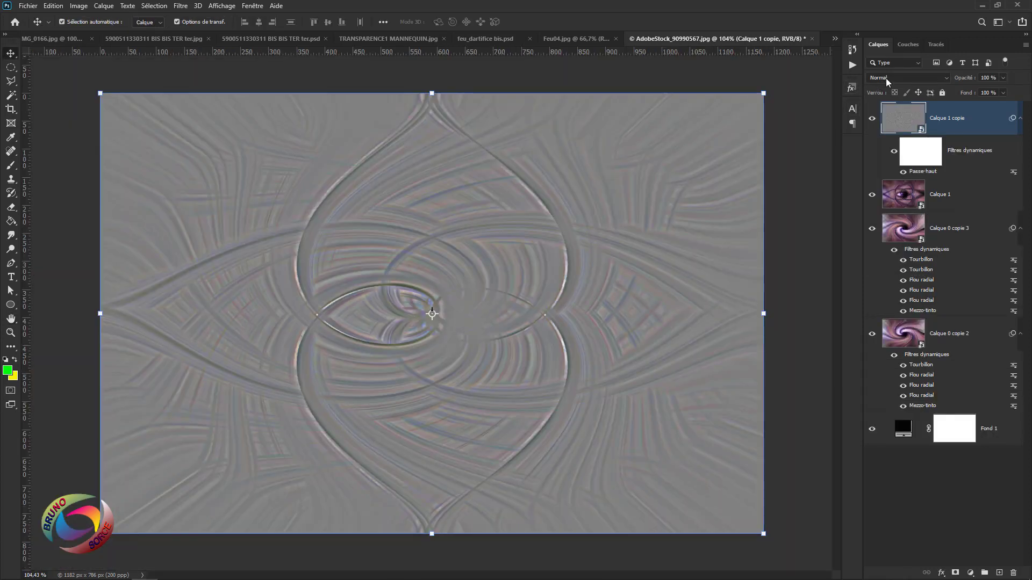
{"action": "left_click", "coordinate": [886, 79]}
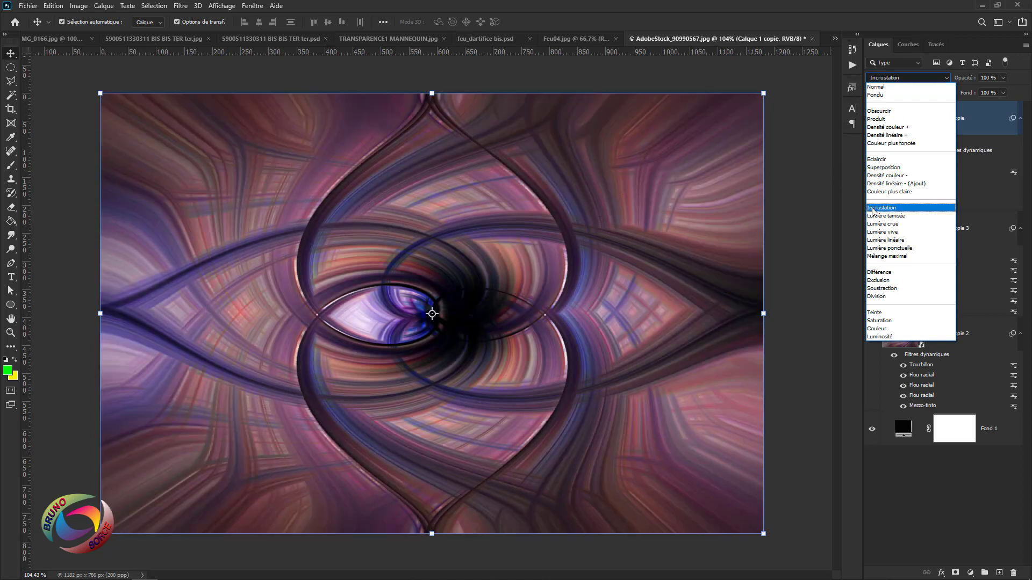
{"action": "left_click", "coordinate": [872, 208]}
{"action": "scroll", "coordinate": [519, 299], "scroll_direction": "up", "scroll_amount": 5}
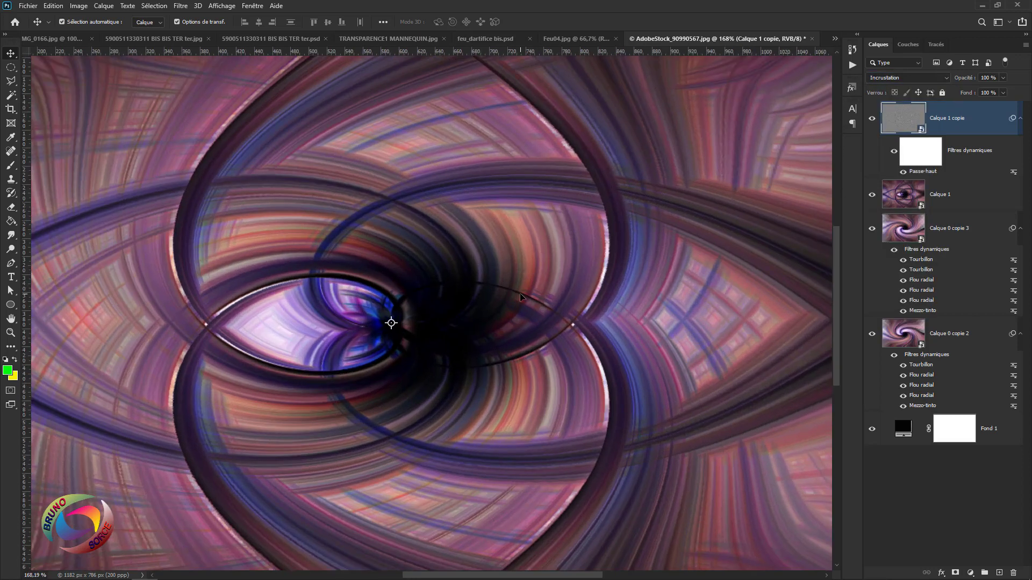
{"action": "left_click", "coordinate": [873, 119]}
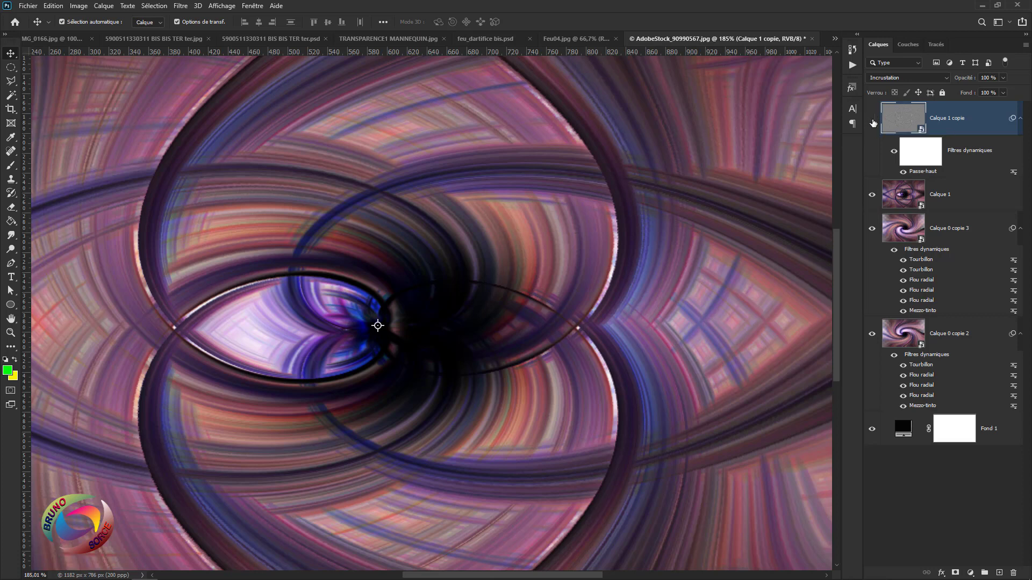
{"action": "left_click", "coordinate": [873, 120]}
Set the Passe-haut filter's radius to 24.9 pixels and compare the whole image with and without the sharpening layer
{"action": "double_click", "coordinate": [915, 172]}
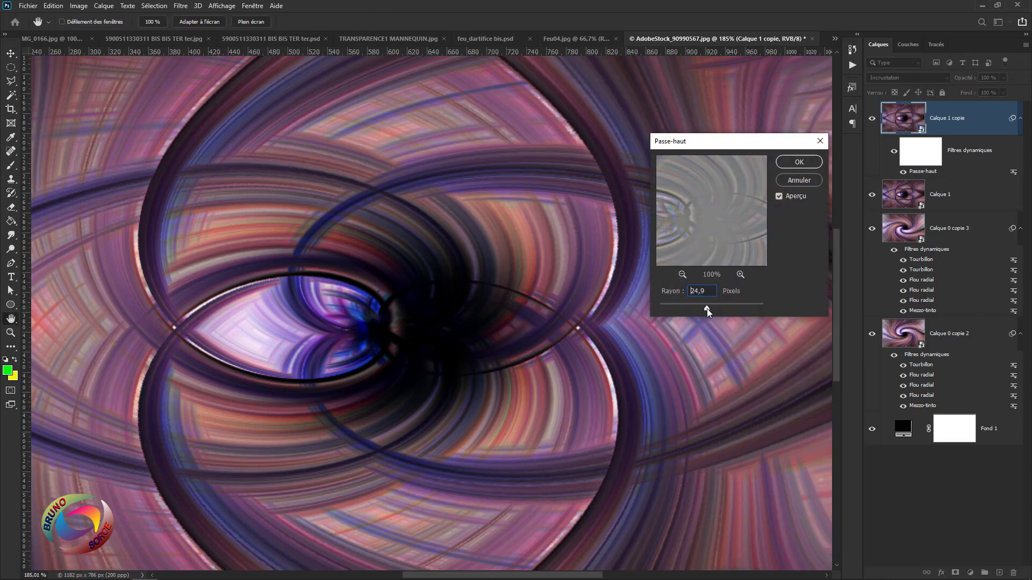
{"action": "left_click", "coordinate": [799, 163]}
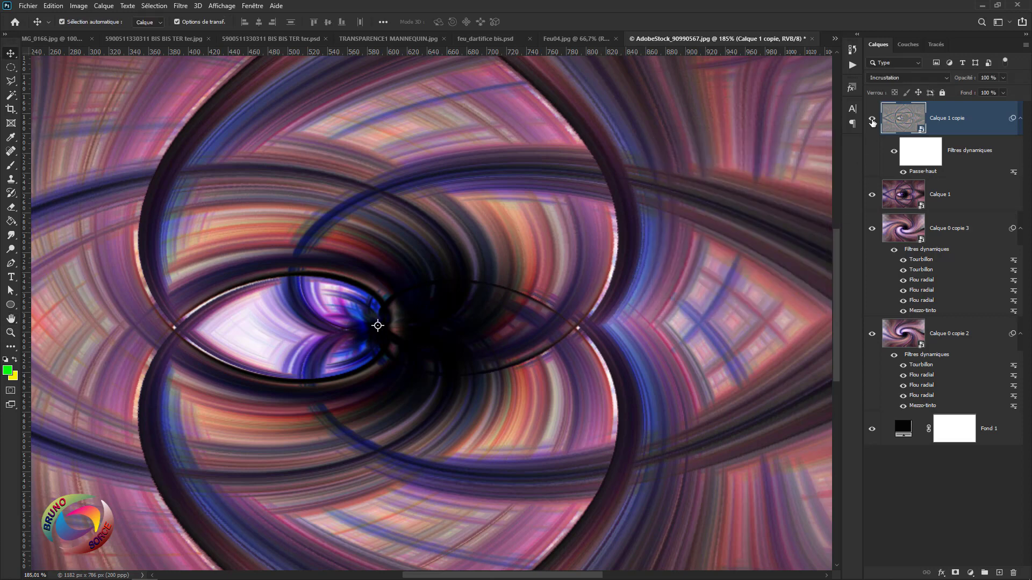
{"action": "left_click", "coordinate": [872, 119]}
{"action": "left_click", "coordinate": [872, 119]}
{"action": "key", "text": "ctrl+0"}
{"action": "scroll", "coordinate": [690, 210], "scroll_direction": "up", "scroll_amount": 1}
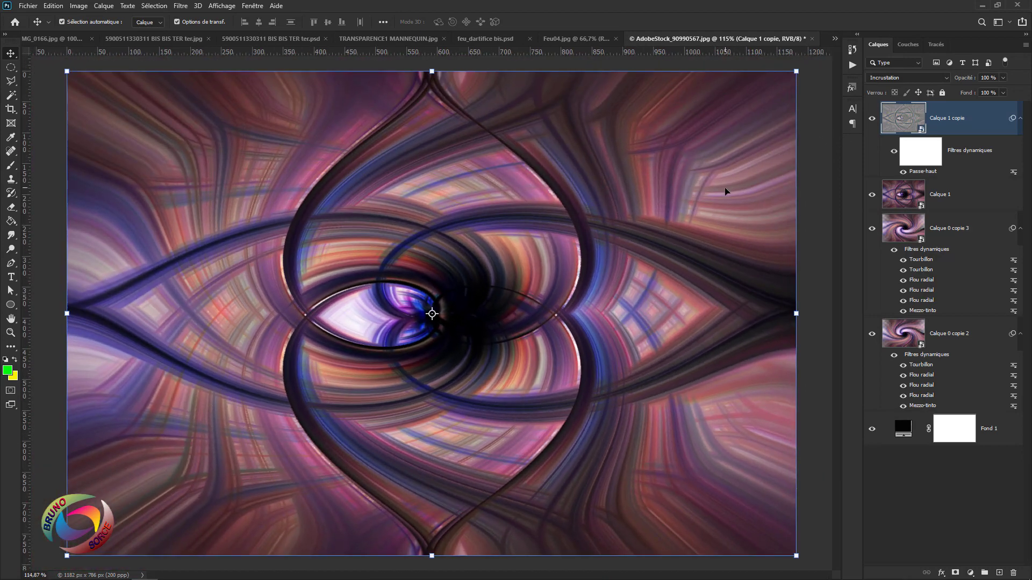
{"action": "scroll", "coordinate": [752, 178], "scroll_direction": "down", "scroll_amount": 2}
{"action": "scroll", "coordinate": [776, 163], "scroll_direction": "up", "scroll_amount": 1}
{"action": "left_click", "coordinate": [871, 119]}
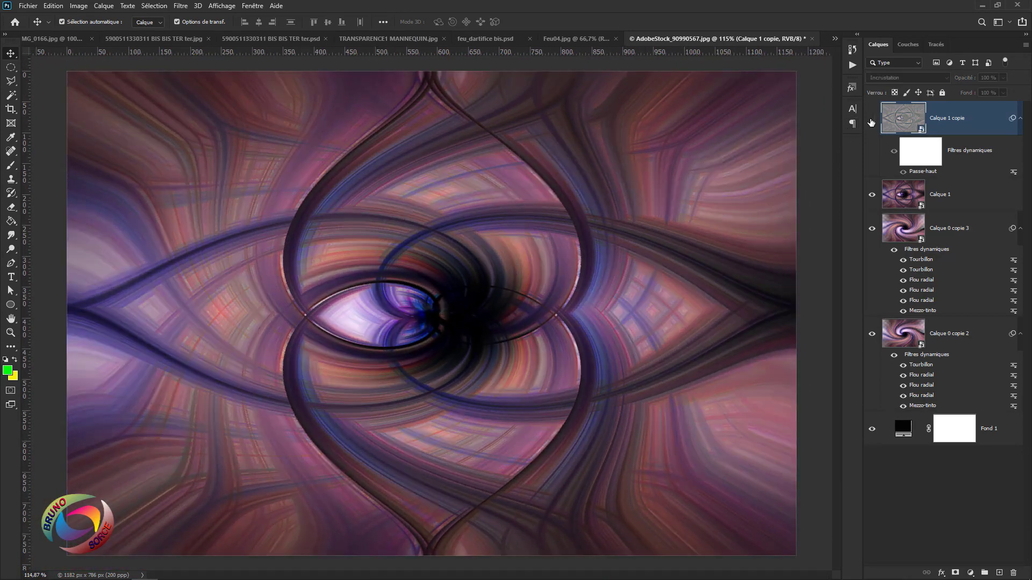
{"action": "left_click", "coordinate": [872, 120]}
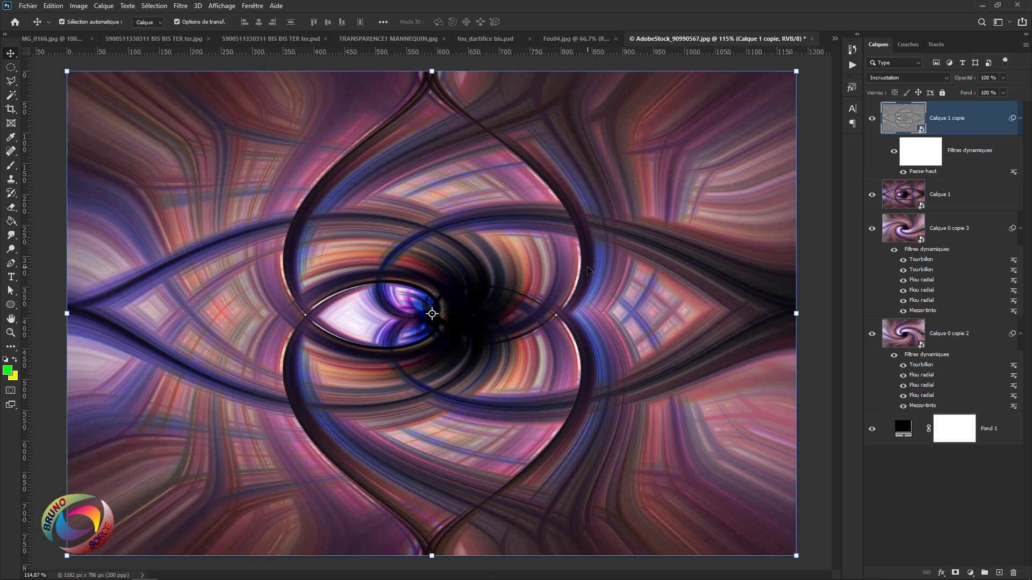
Stamp the sharpened composition into a new top layer and convert that layer to a smart object
{"action": "key", "text": "ctrl+shift+alt+e"}
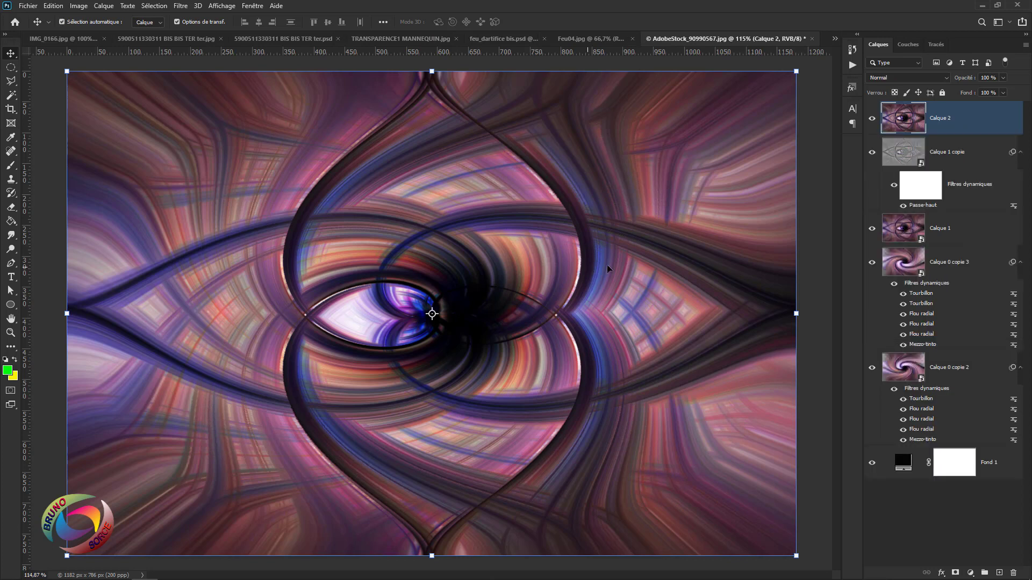
{"action": "right_click", "coordinate": [967, 123]}
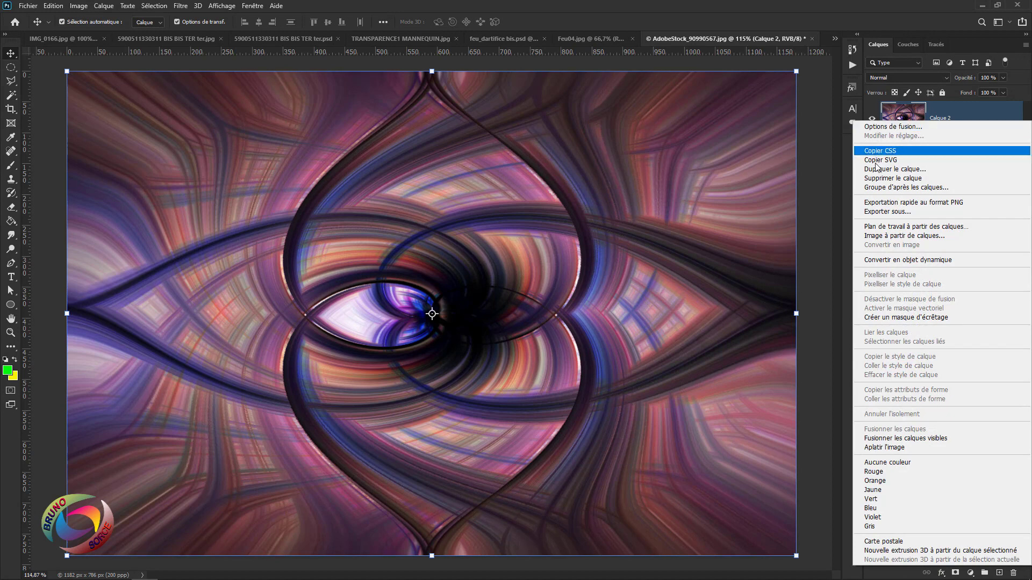
{"action": "left_click", "coordinate": [881, 261]}
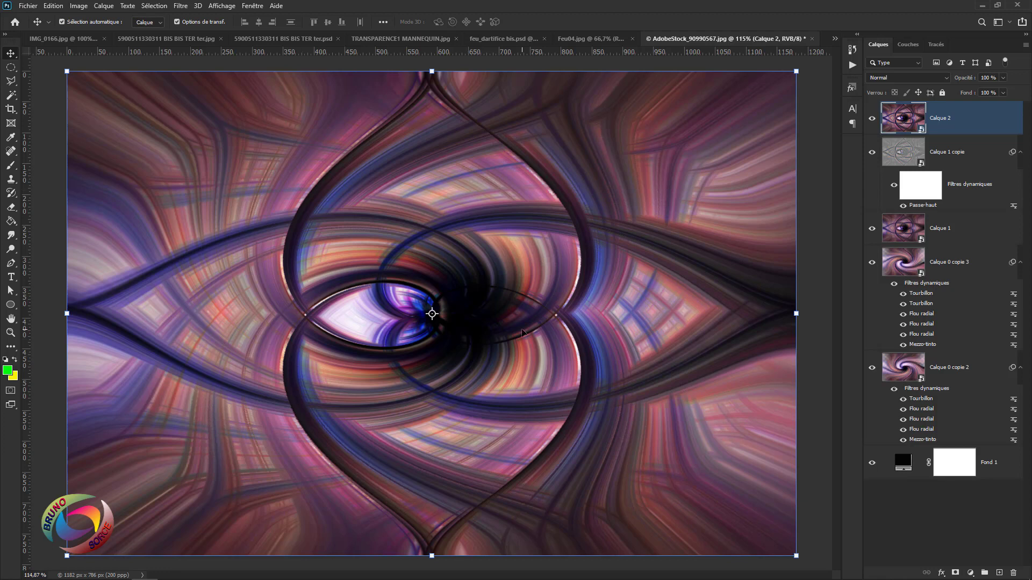
Apply a Contour lumineux smart filter to Calque 2 with Epaisseur 2, Luminosité 6 and Lissage 5
{"action": "left_click", "coordinate": [180, 6]}
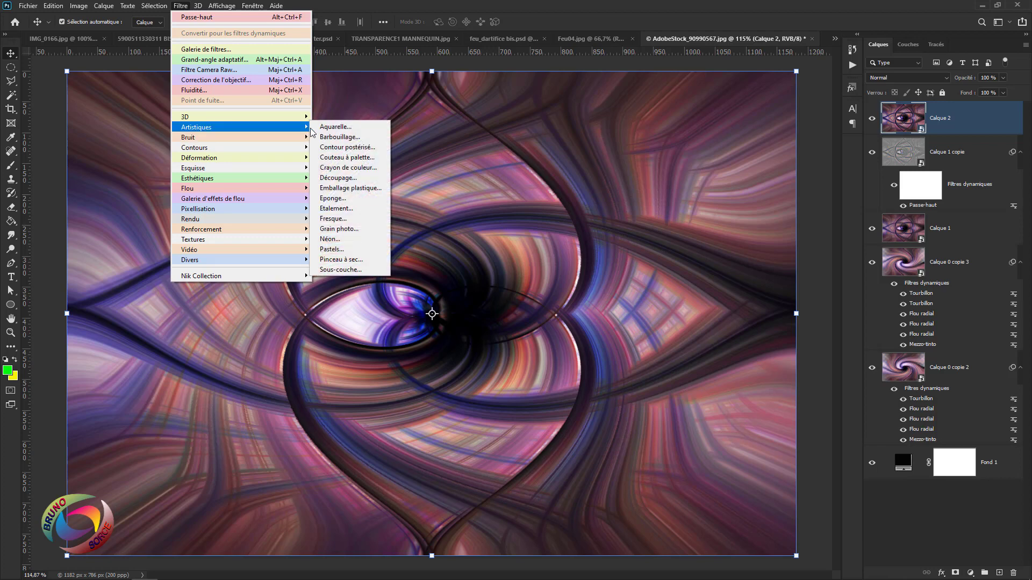
{"action": "left_click", "coordinate": [329, 128]}
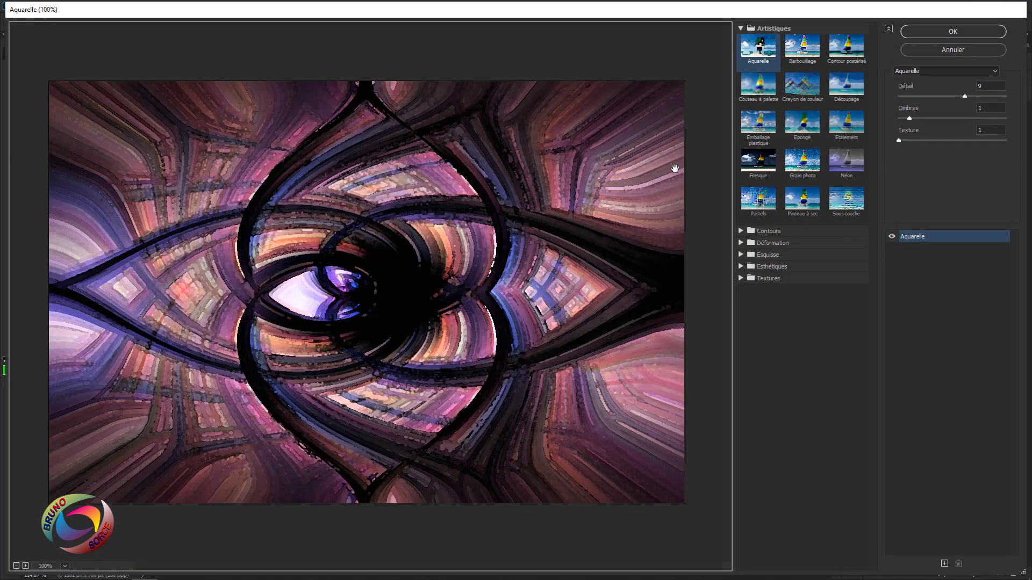
{"action": "left_click", "coordinate": [742, 28]}
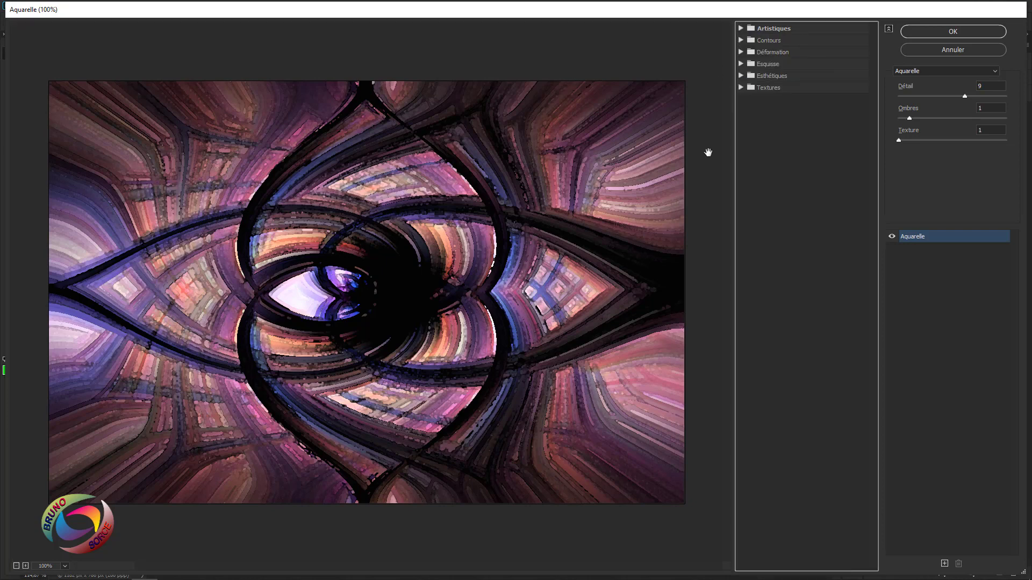
{"action": "left_click", "coordinate": [741, 76]}
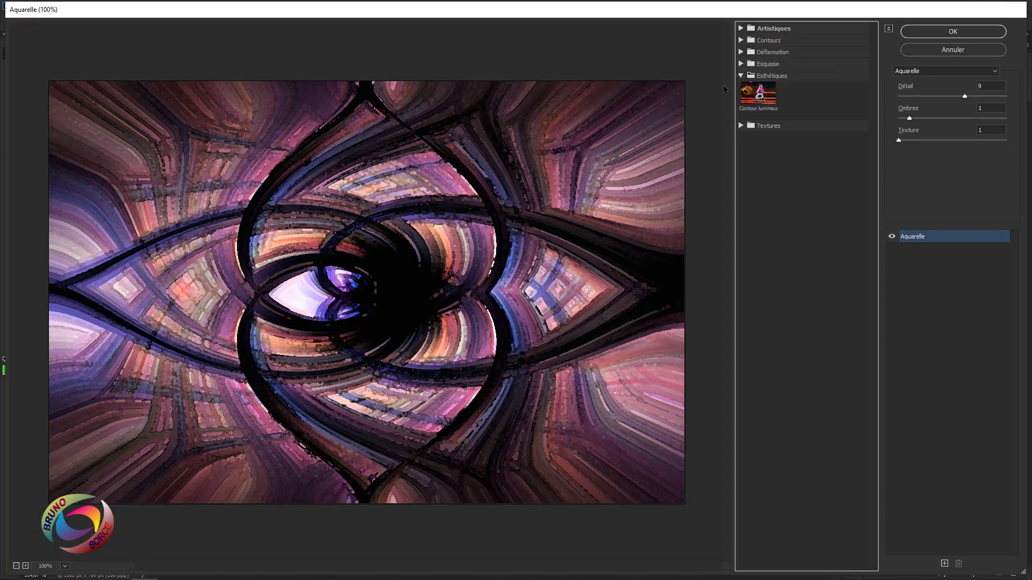
{"action": "left_click", "coordinate": [759, 94]}
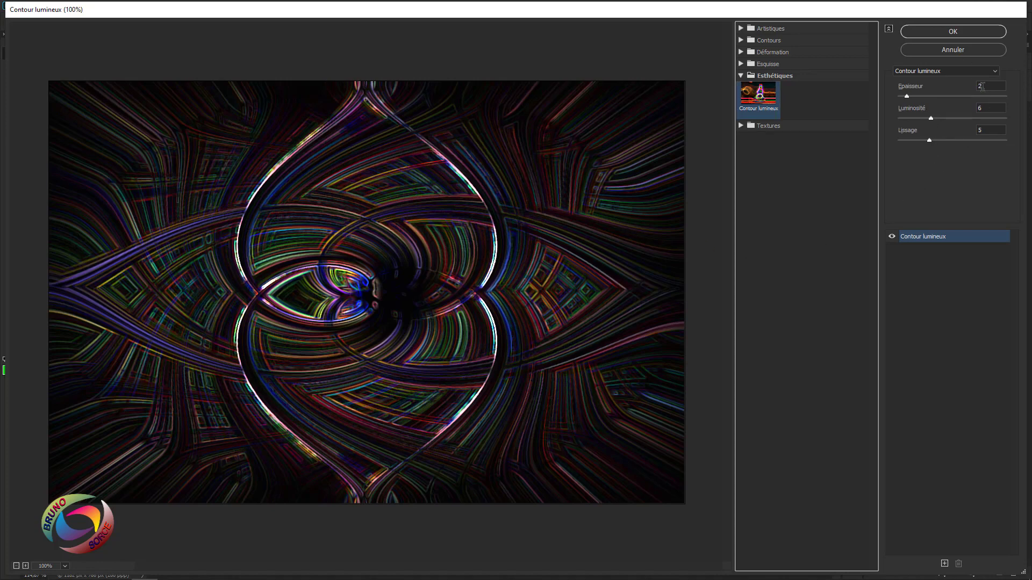
{"action": "left_click", "coordinate": [953, 32]}
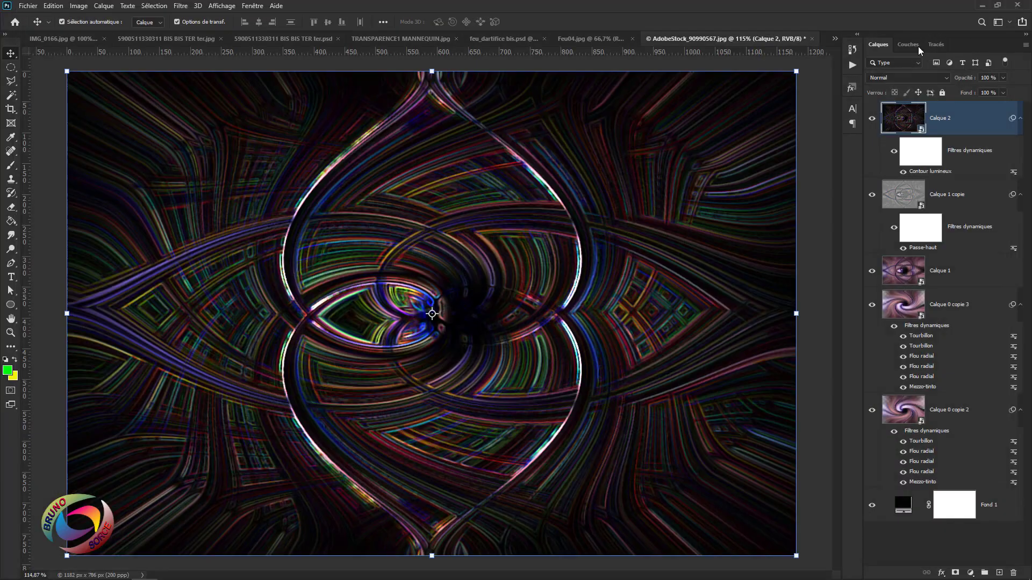
Compare the darkening and lightening blend modes on Calque 2 and set it to Densité couleur -
{"action": "left_click", "coordinate": [894, 79]}
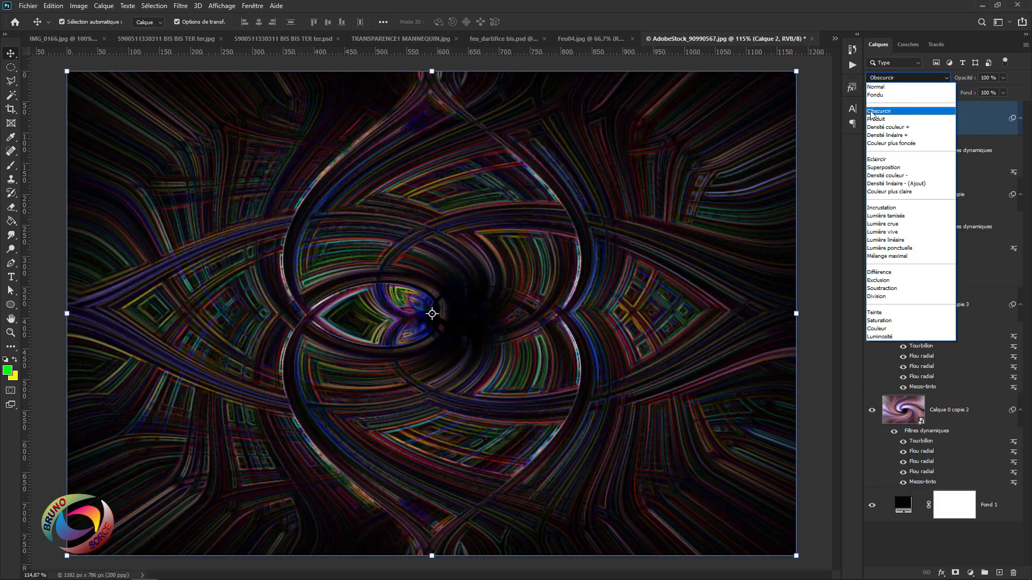
{"action": "left_click", "coordinate": [871, 111]}
{"action": "key", "text": "Down"}
{"action": "key", "text": "Down"}
{"action": "key", "text": "Down"}
{"action": "key", "text": "Down"}
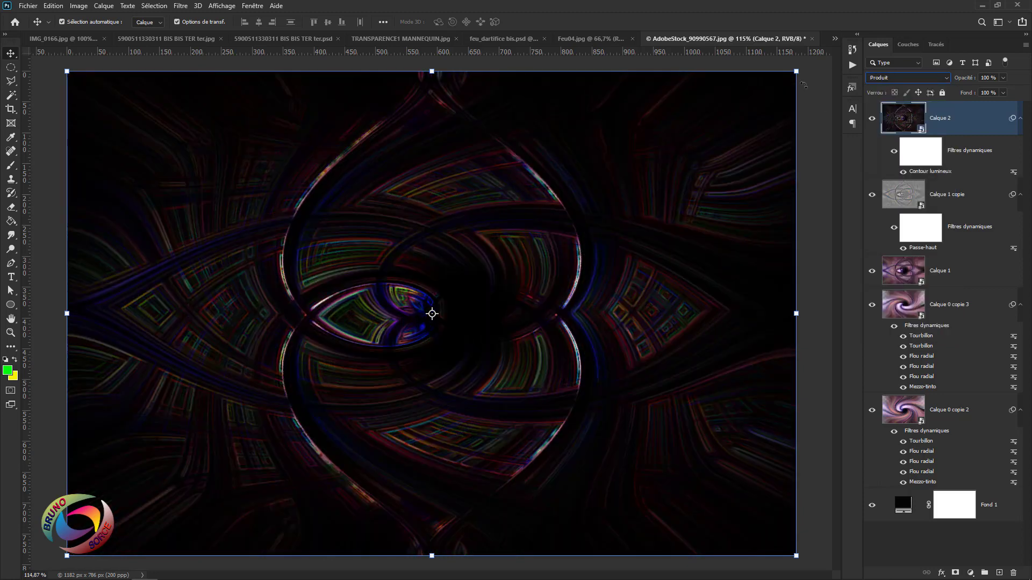
{"action": "key", "text": "Down"}
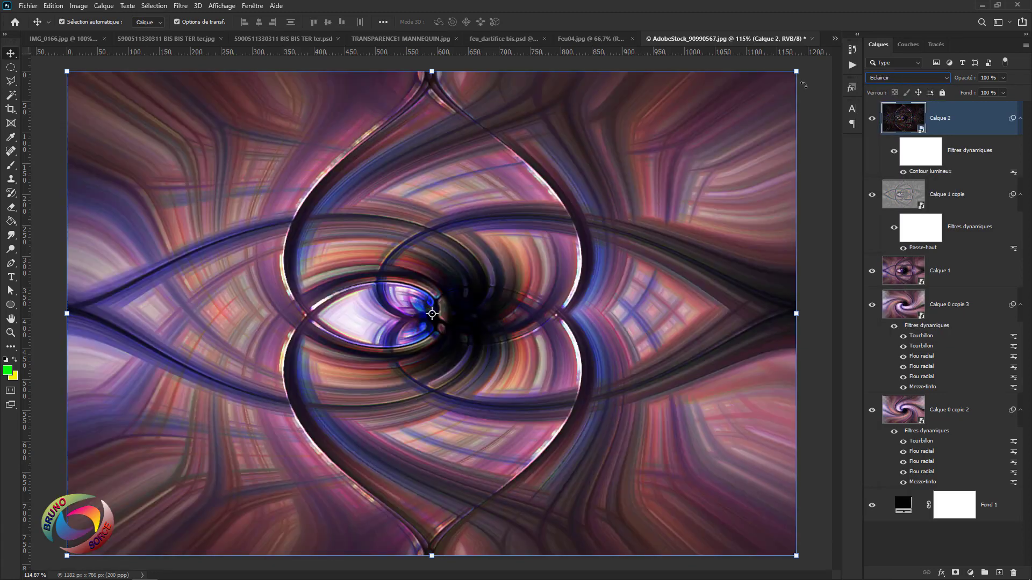
{"action": "key", "text": "Down"}
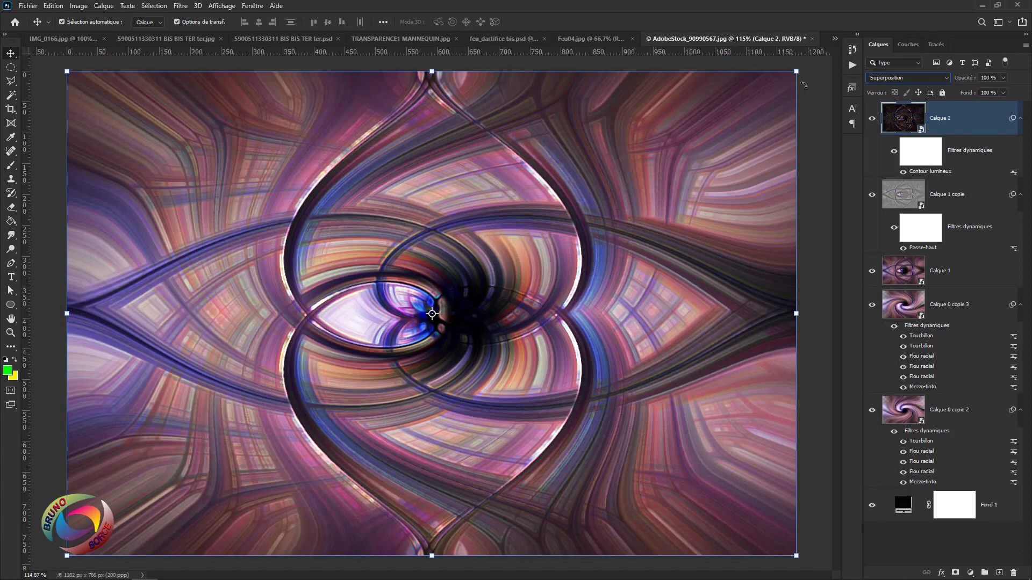
{"action": "key", "text": "Down"}
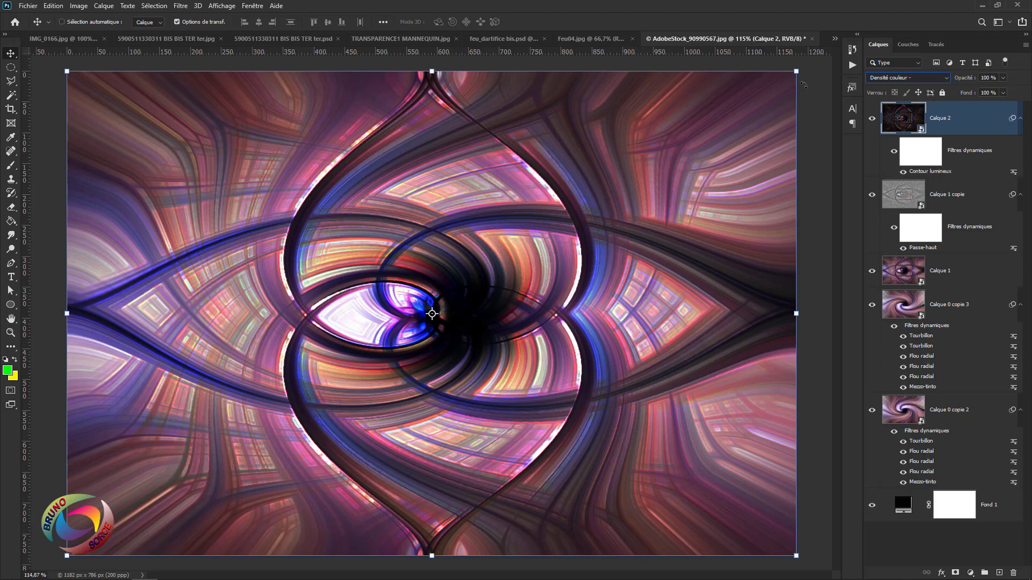
Stamp the visible layers into a new layer above Calque 2 and convert it to a smart object
{"action": "key", "text": "ctrl+alt+shift+e"}
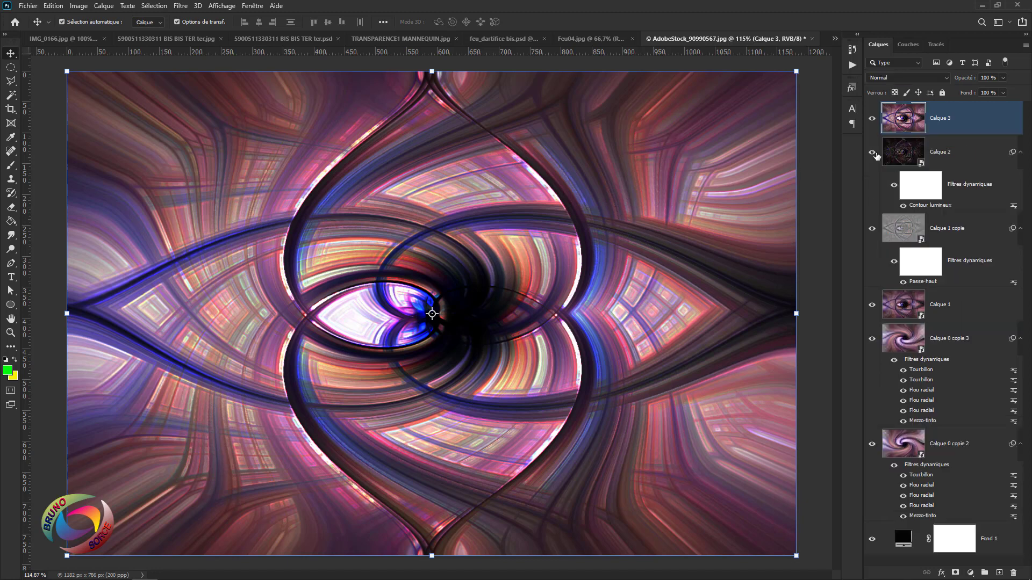
{"action": "right_click", "coordinate": [967, 129]}
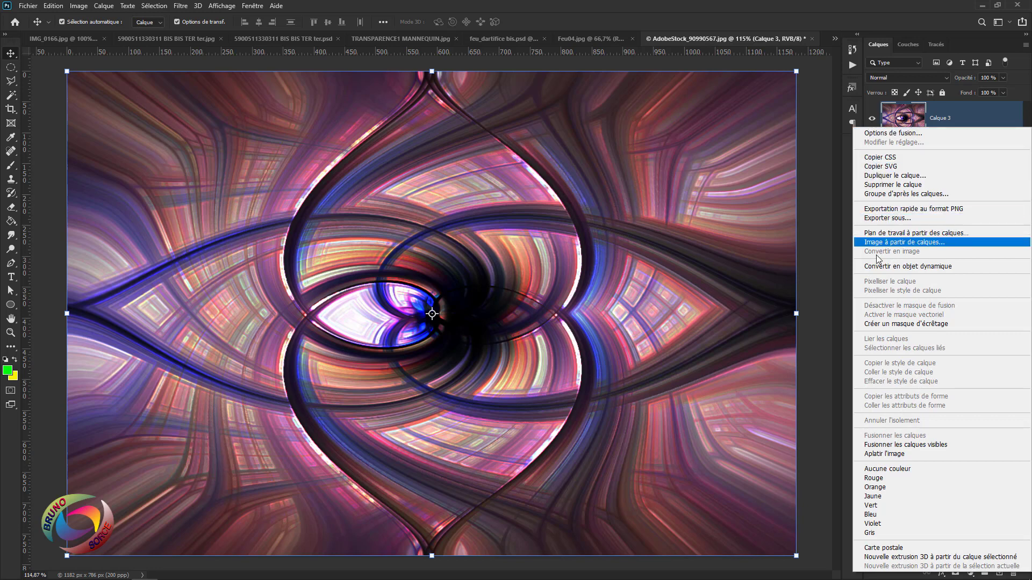
{"action": "left_click", "coordinate": [880, 267]}
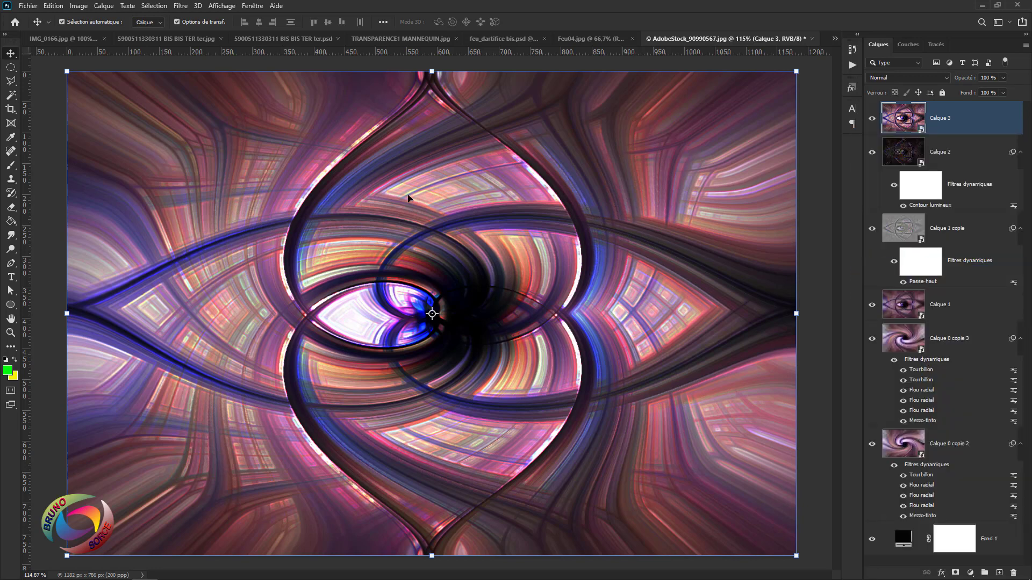
Start an Eclairage filter on Calque 3, keeping the embedded colour profile, and set the directional light's Hauteur to 0
{"action": "left_click", "coordinate": [180, 5]}
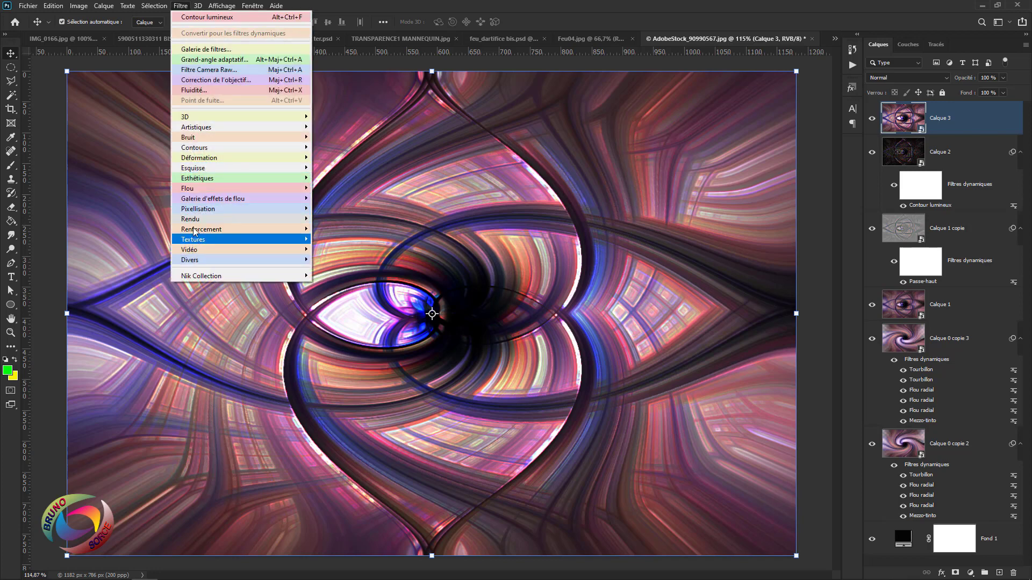
{"action": "mouse_move", "coordinate": [199, 221]}
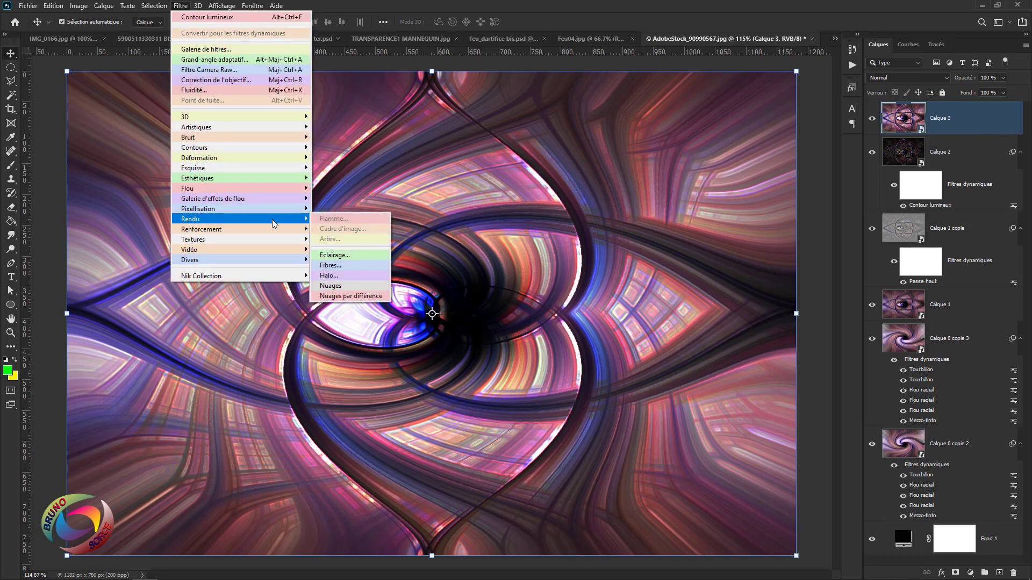
{"action": "left_click", "coordinate": [334, 255]}
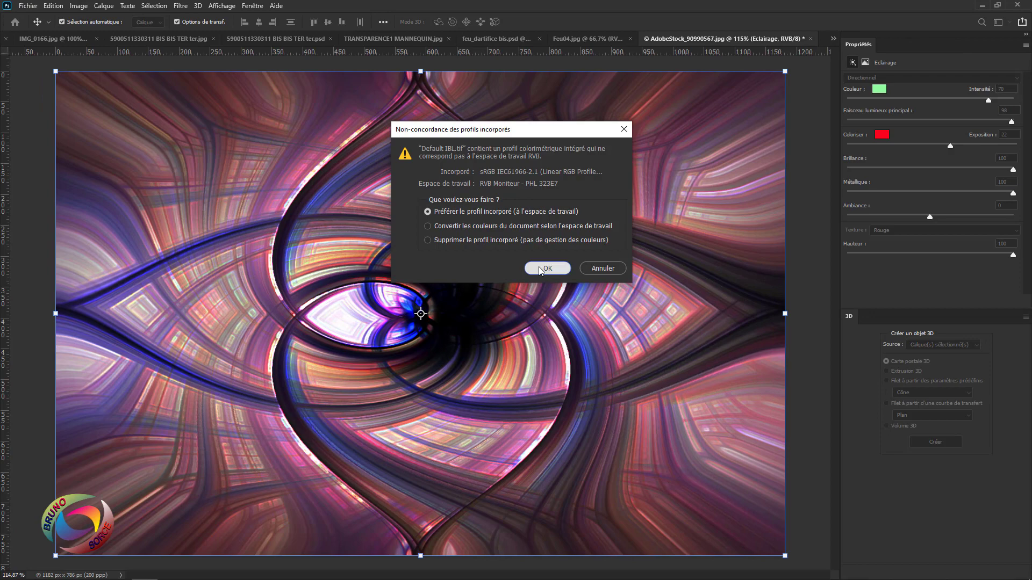
{"action": "left_click", "coordinate": [539, 266]}
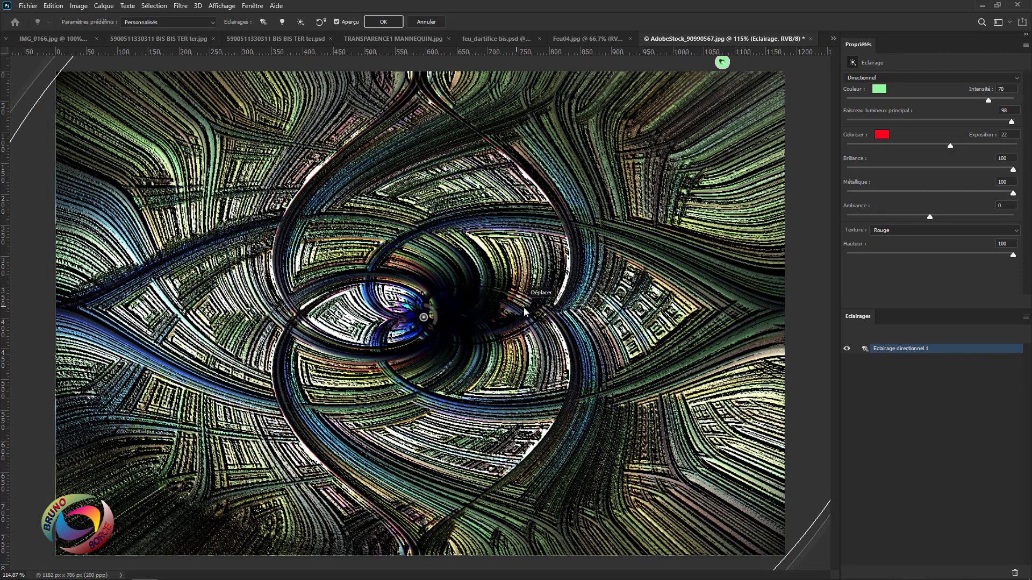
{"action": "scroll", "coordinate": [466, 242], "scroll_direction": "down", "scroll_amount": 1}
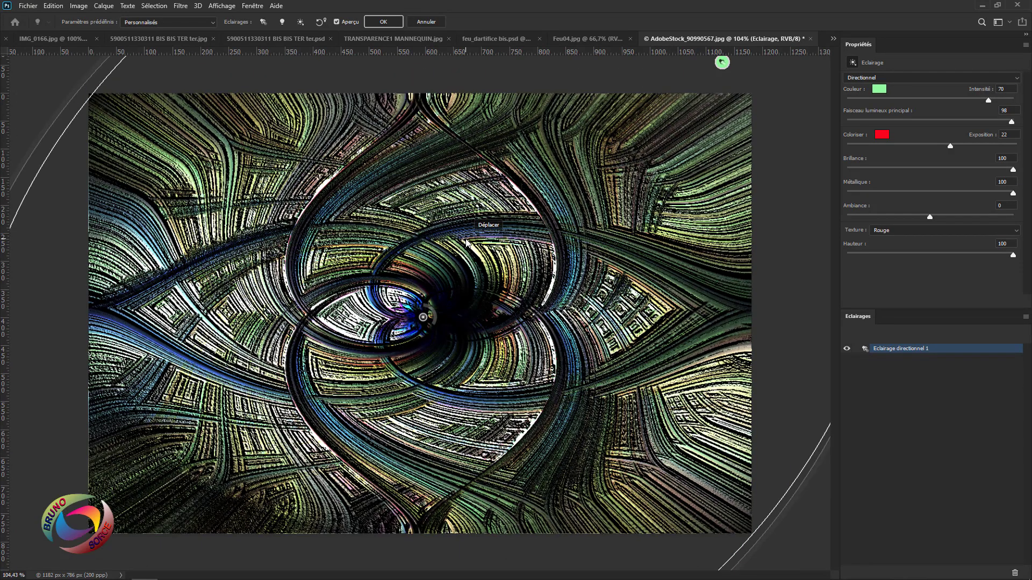
{"action": "left_click", "coordinate": [172, 28]}
{"action": "left_click", "coordinate": [318, 6]}
{"action": "left_click_drag", "start_coordinate": [1013, 256], "coordinate": [929, 255]}
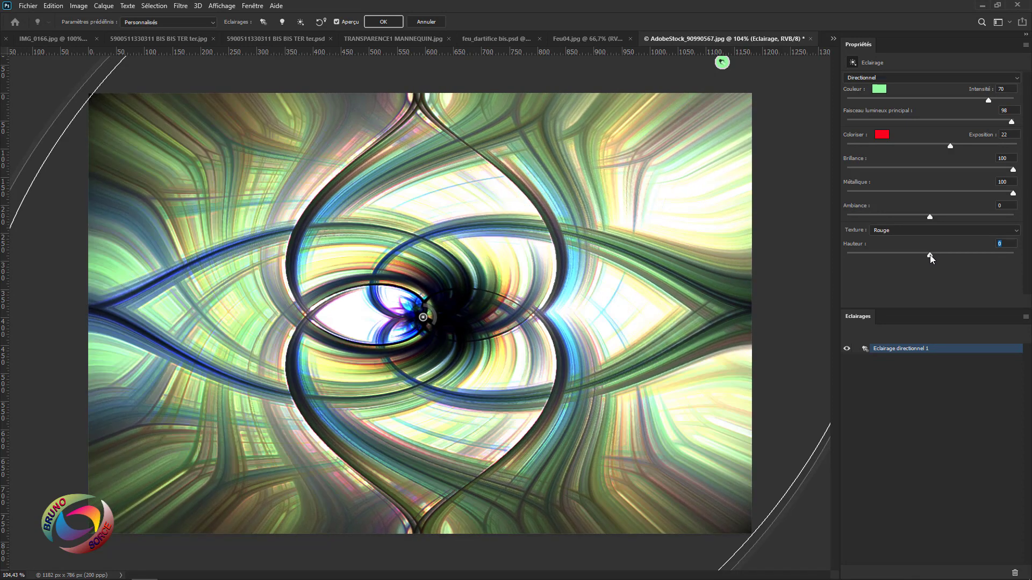
Try red, pink and violet colours for the directional light and settle on a light green with hue 128°
{"action": "left_click", "coordinate": [878, 90]}
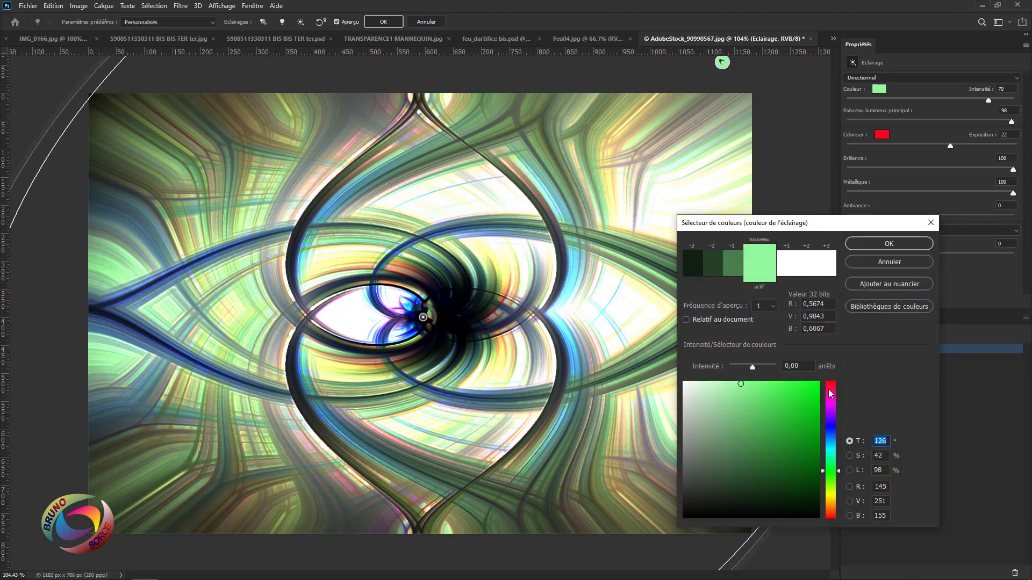
{"action": "left_click", "coordinate": [831, 387]}
{"action": "left_click", "coordinate": [809, 386]}
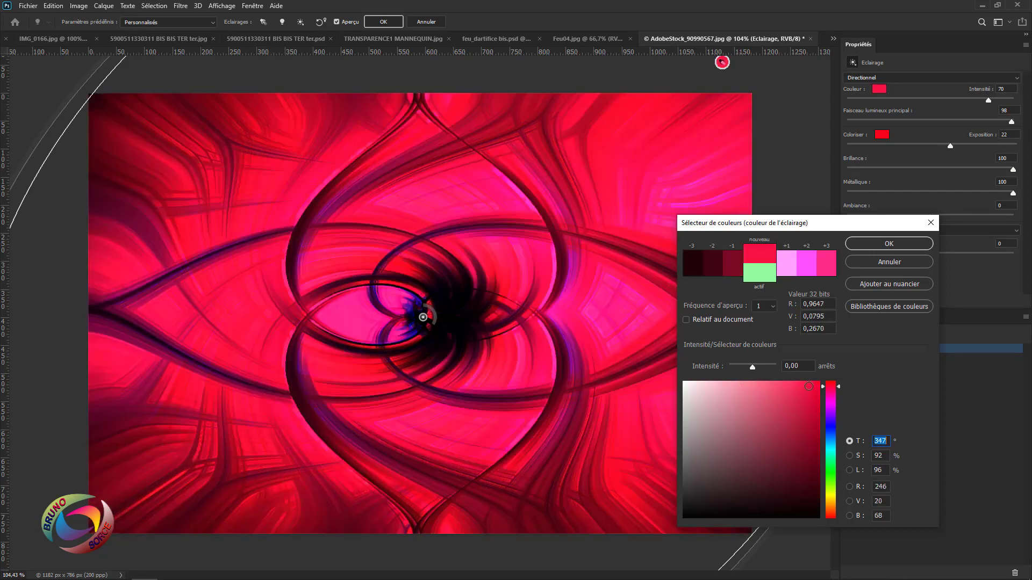
{"action": "left_click", "coordinate": [719, 384]}
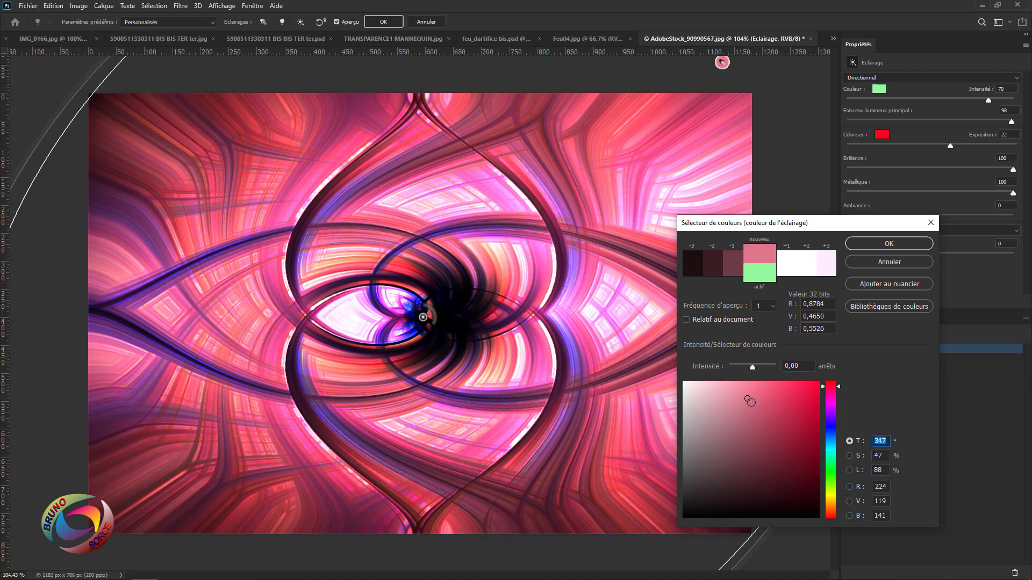
{"action": "left_click", "coordinate": [830, 422]}
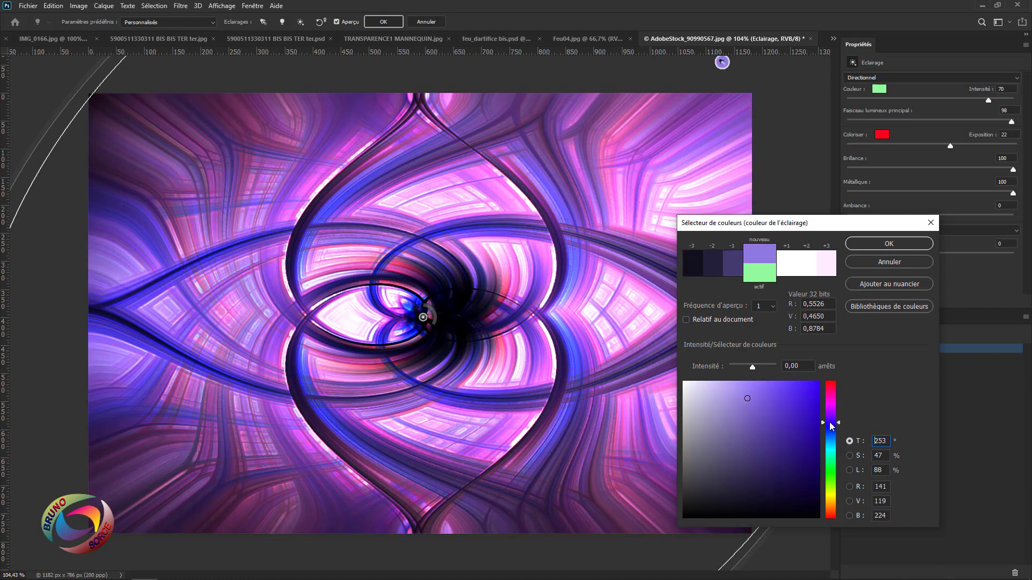
{"action": "left_click", "coordinate": [833, 455]}
{"action": "left_click", "coordinate": [833, 470]}
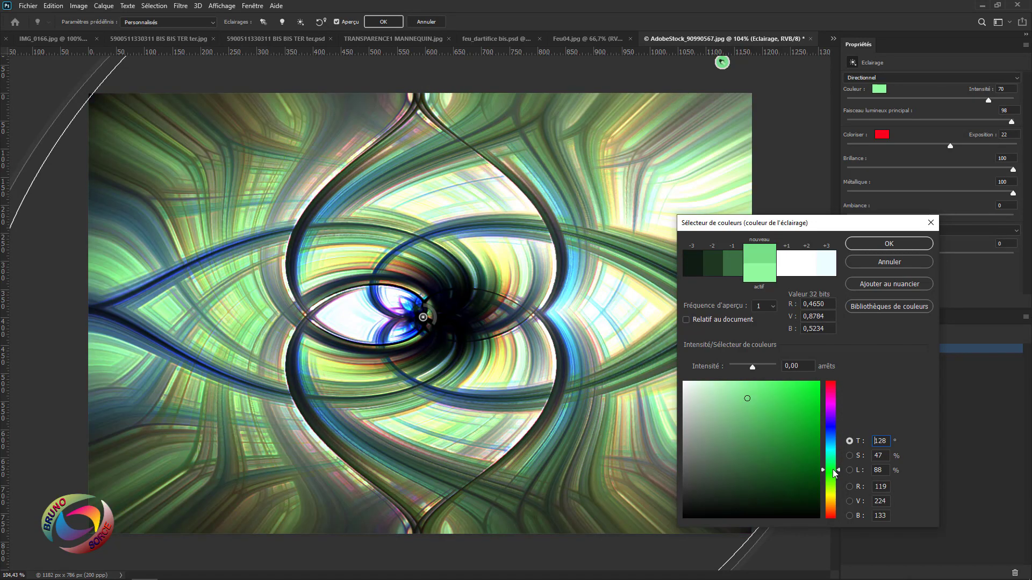
{"action": "left_click_drag", "start_coordinate": [753, 392], "coordinate": [755, 387]}
{"action": "left_click", "coordinate": [875, 245]}
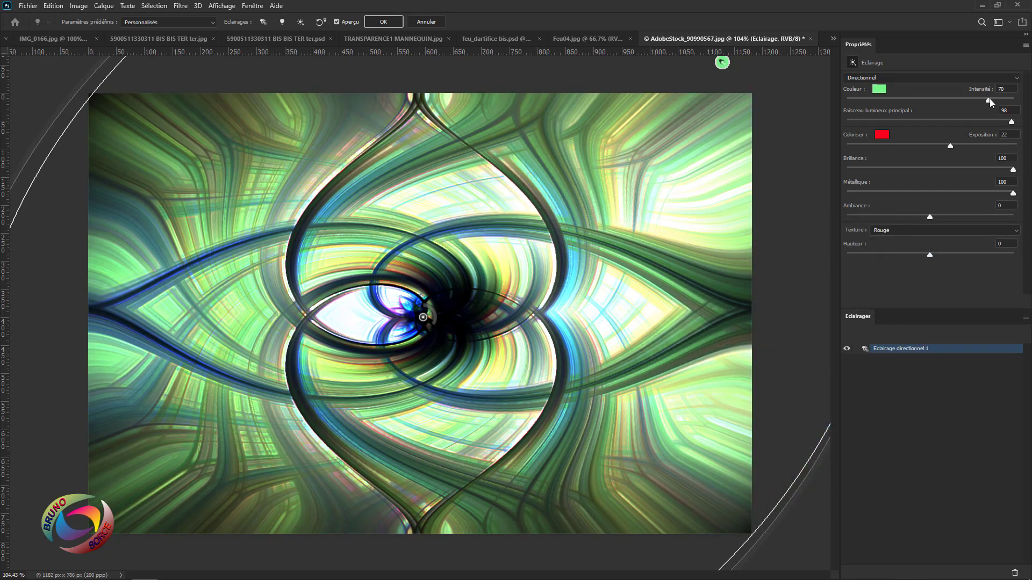
Set the light's Intensité to 62, its Coloriser colour to blue with hue 246°, and Exposition to 9
{"action": "mouse_move", "coordinate": [989, 99]}
{"action": "left_mouse_down"}
{"action": "mouse_move", "coordinate": [1013, 101]}
{"action": "mouse_move", "coordinate": [970, 100]}
{"action": "mouse_move", "coordinate": [981, 102]}
{"action": "left_mouse_up"}
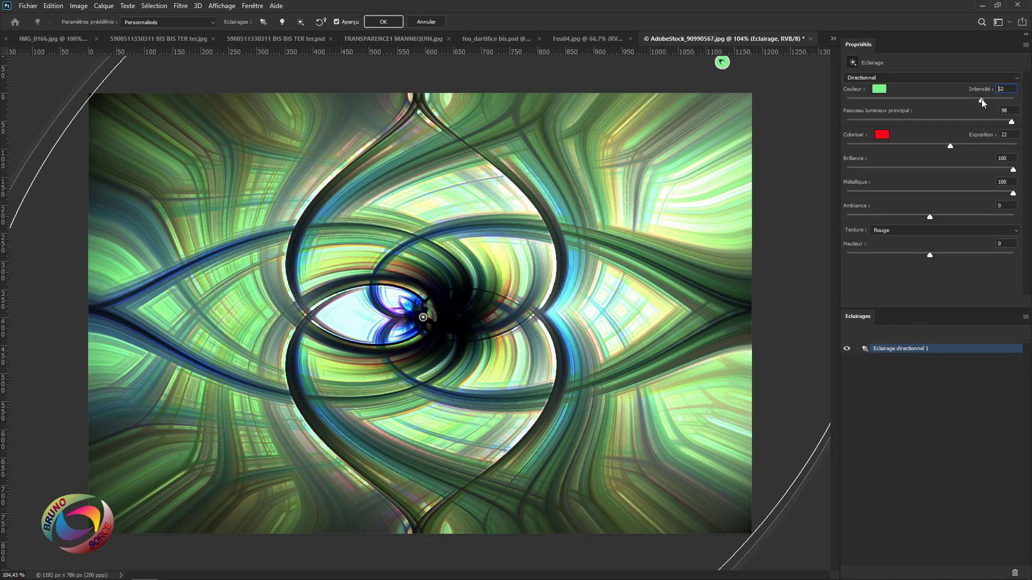
{"action": "left_click", "coordinate": [881, 136]}
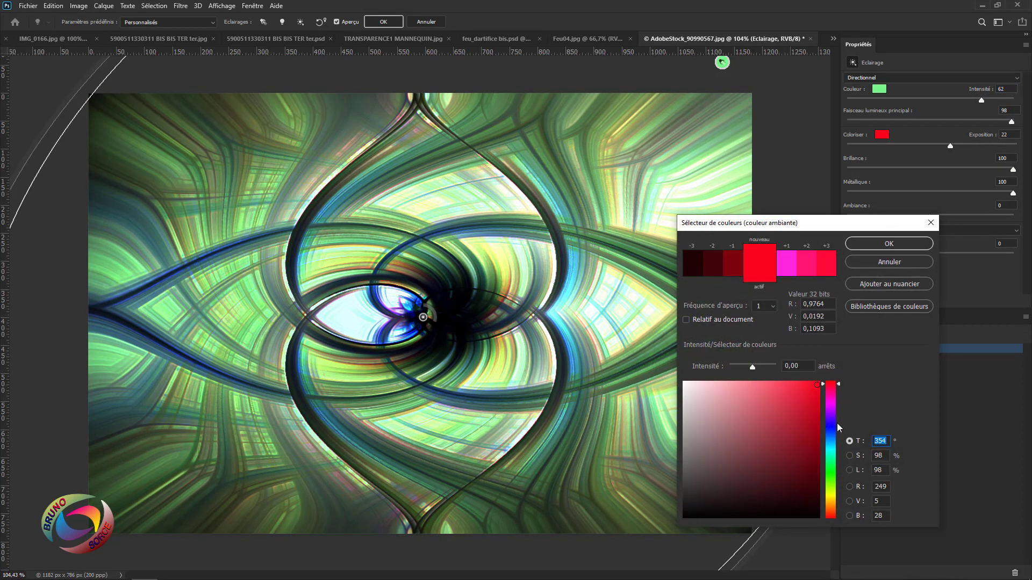
{"action": "left_click", "coordinate": [831, 424]}
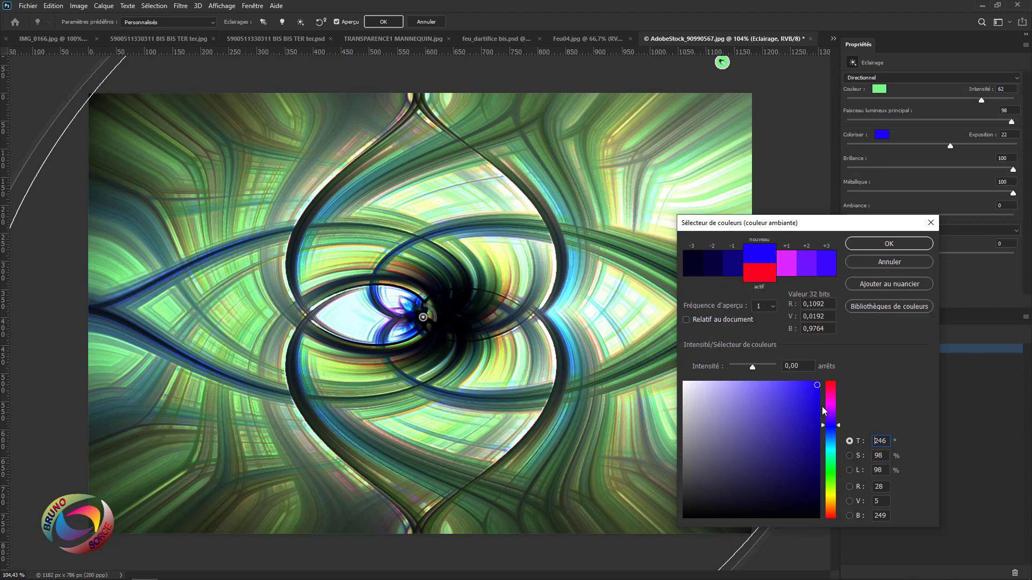
{"action": "left_click", "coordinate": [884, 245]}
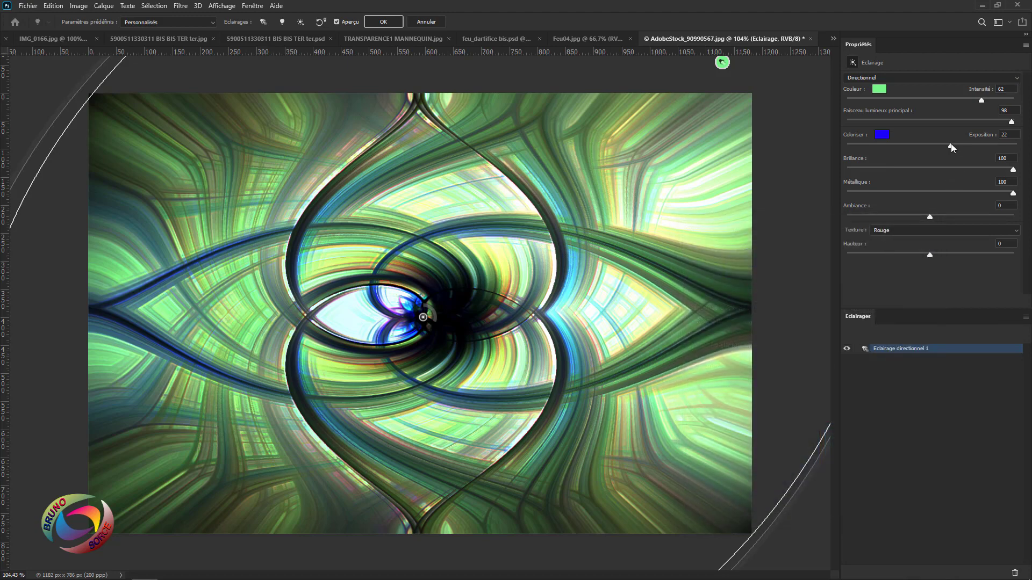
{"action": "mouse_move", "coordinate": [950, 143]}
{"action": "left_mouse_down"}
{"action": "mouse_move", "coordinate": [982, 149]}
{"action": "mouse_move", "coordinate": [920, 150]}
{"action": "mouse_move", "coordinate": [940, 151]}
{"action": "left_mouse_up"}
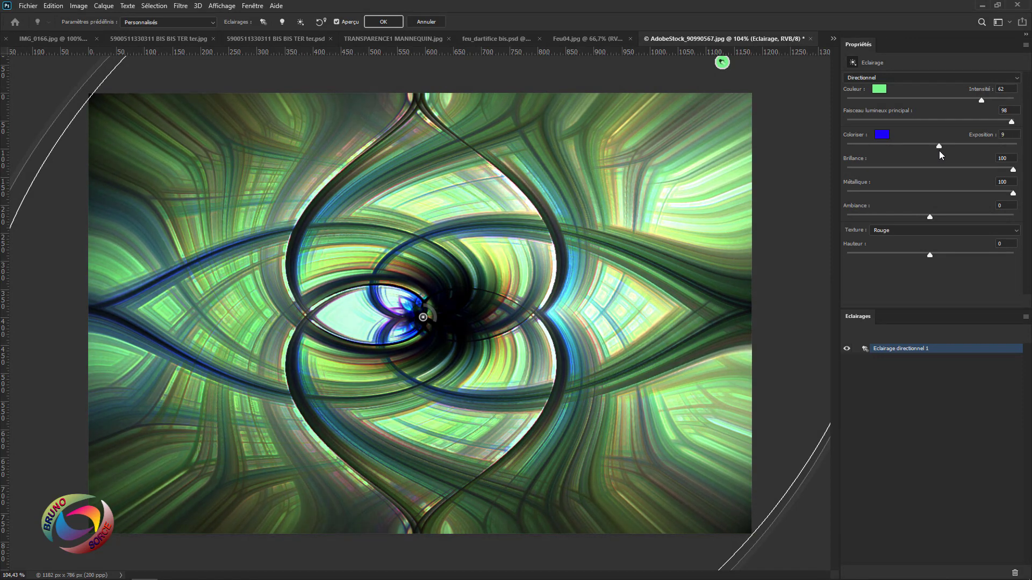
Test lower Brillance and Métallique values, keep both at 100, and set Ambiance to 65 and Hauteur to 41
{"action": "left_click_drag", "start_coordinate": [1013, 169], "coordinate": [974, 194]}
{"action": "left_click", "coordinate": [1014, 193]}
{"action": "left_click_drag", "start_coordinate": [987, 194], "coordinate": [1017, 193]}
{"action": "left_click_drag", "start_coordinate": [931, 219], "coordinate": [993, 238]}
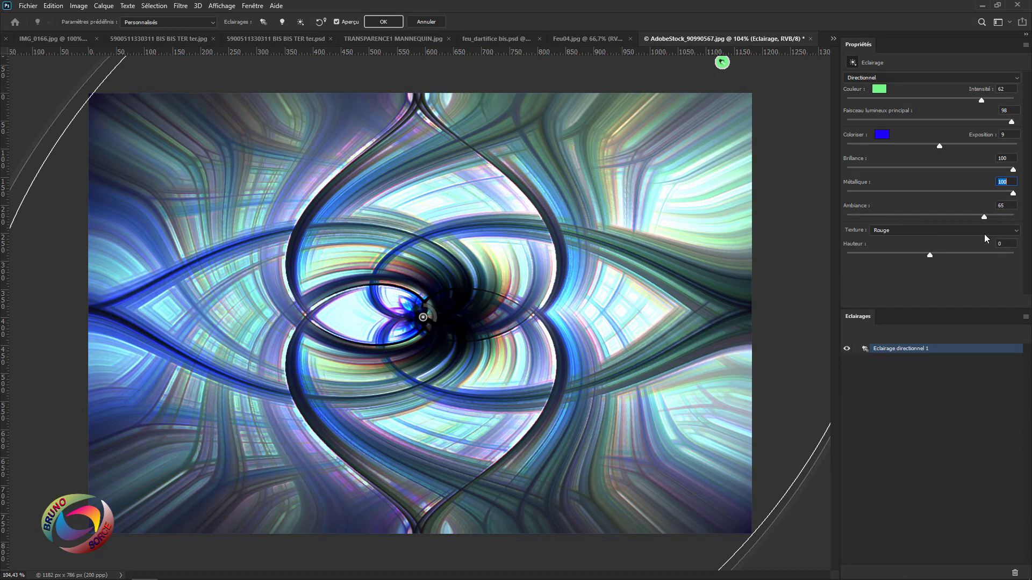
{"action": "key", "text": "Tab"}
{"action": "left_click_drag", "start_coordinate": [930, 255], "coordinate": [965, 280]}
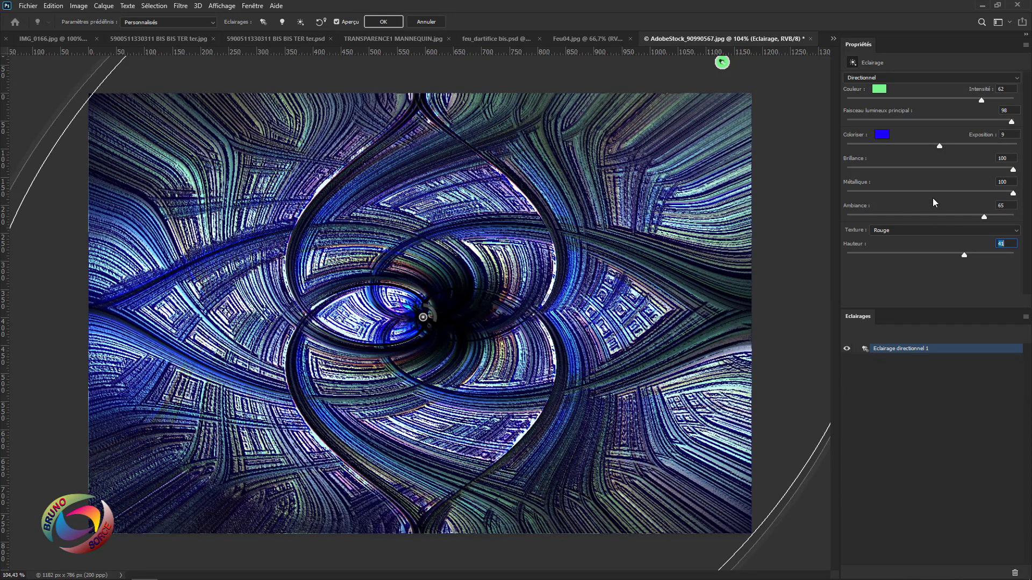
Set Intensité and Faisceau lumineux principal to 100, Exposition to 76 and Brillance to 93
{"action": "left_click_drag", "start_coordinate": [979, 100], "coordinate": [1022, 132]}
{"action": "left_click_drag", "start_coordinate": [941, 147], "coordinate": [1009, 172]}
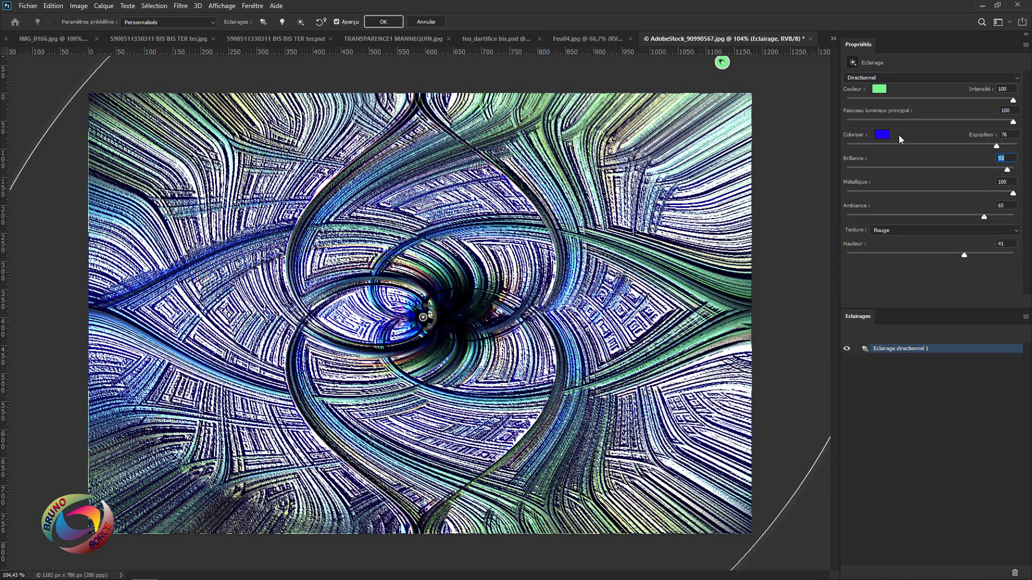
Set the directional light's Coloriser colour to red with hue 349° and apply the Eclairage filter, keeping the embedded colour profile
{"action": "left_click", "coordinate": [882, 134]}
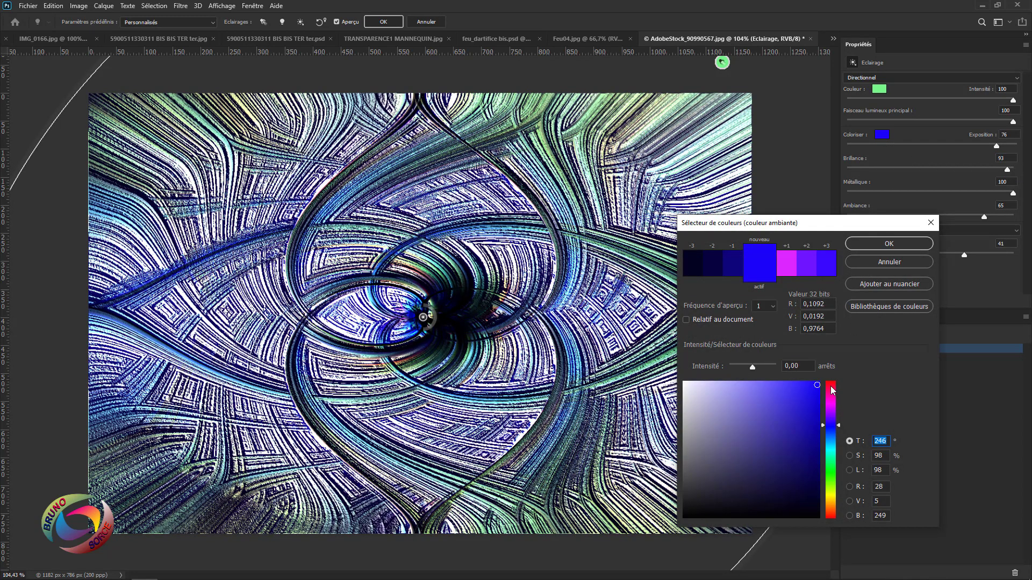
{"action": "left_click", "coordinate": [832, 386]}
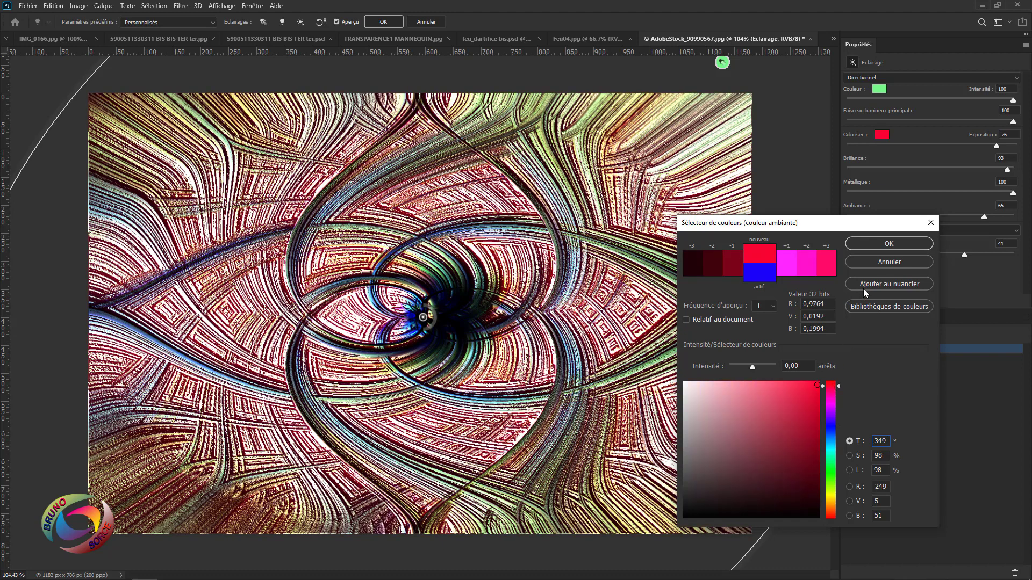
{"action": "left_click", "coordinate": [869, 246]}
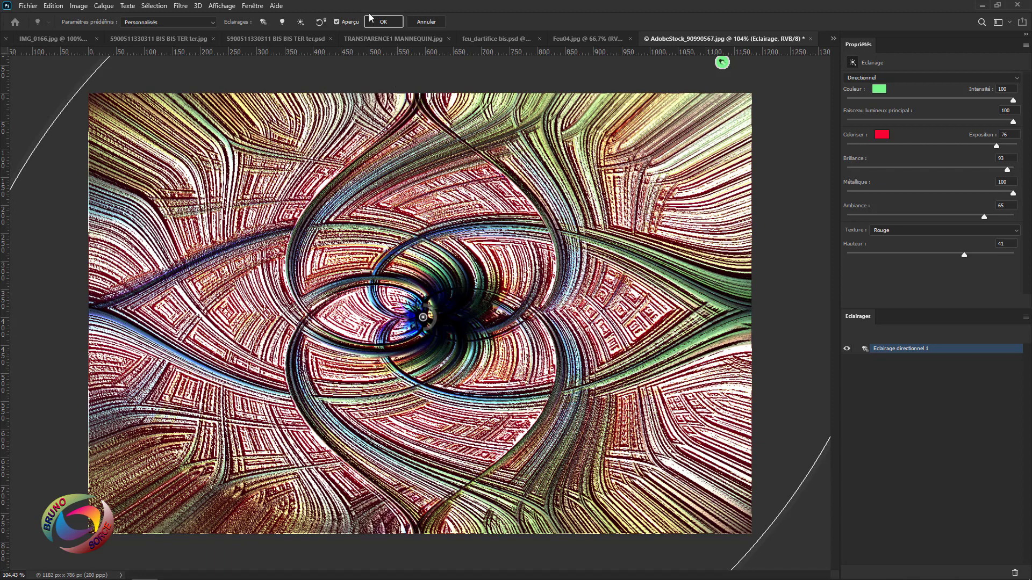
{"action": "left_click", "coordinate": [383, 22]}
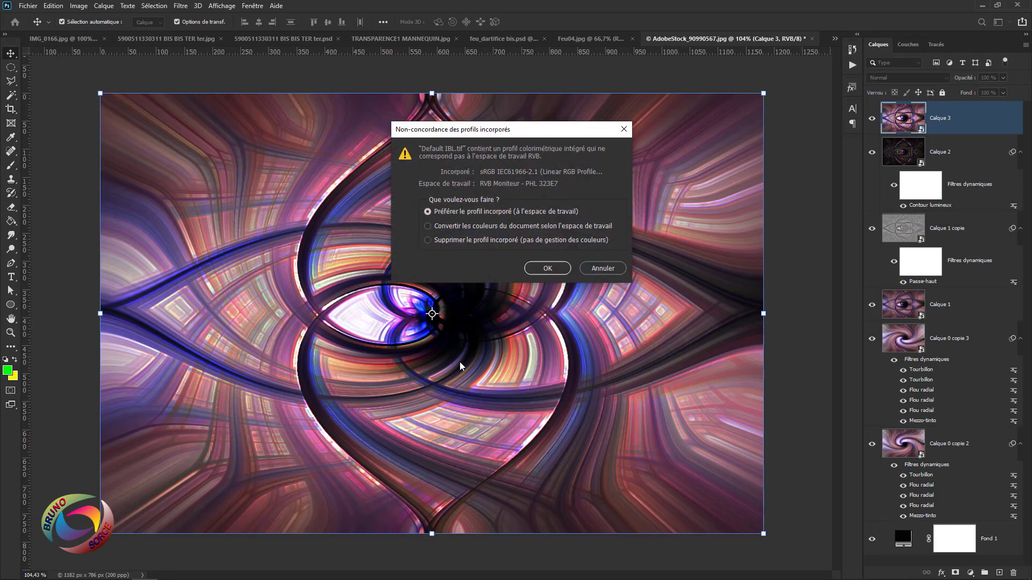
{"action": "left_click", "coordinate": [546, 270]}
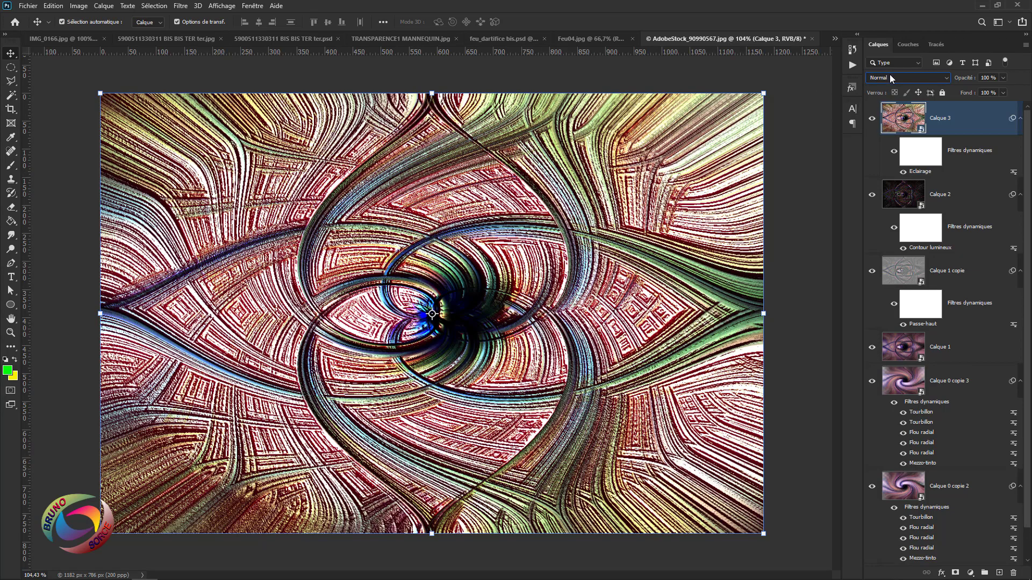
Try Obscurcir and the following blend modes on Calque 3, ending on Couleur plus claire
{"action": "left_click", "coordinate": [889, 79]}
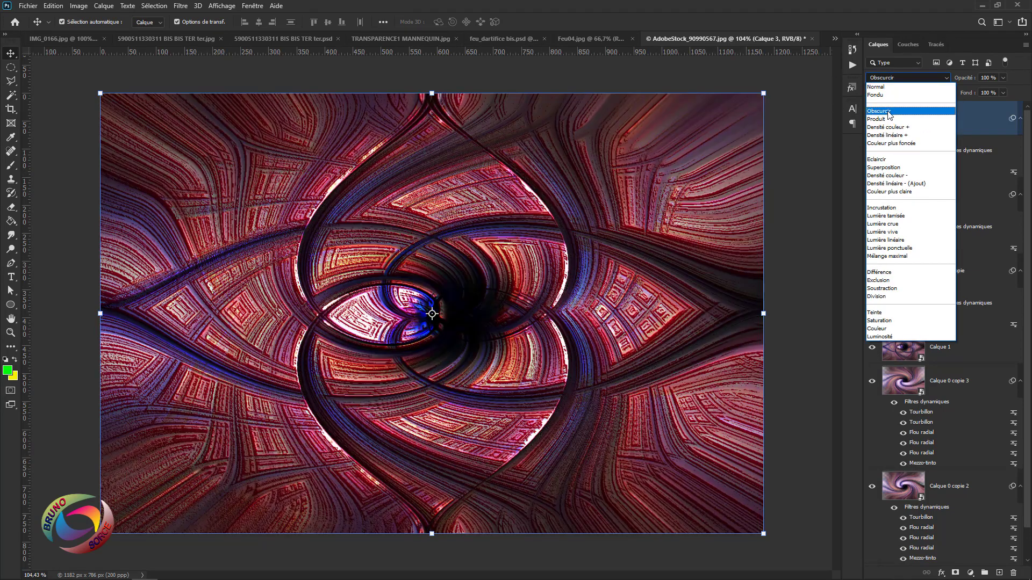
{"action": "left_click", "coordinate": [888, 112]}
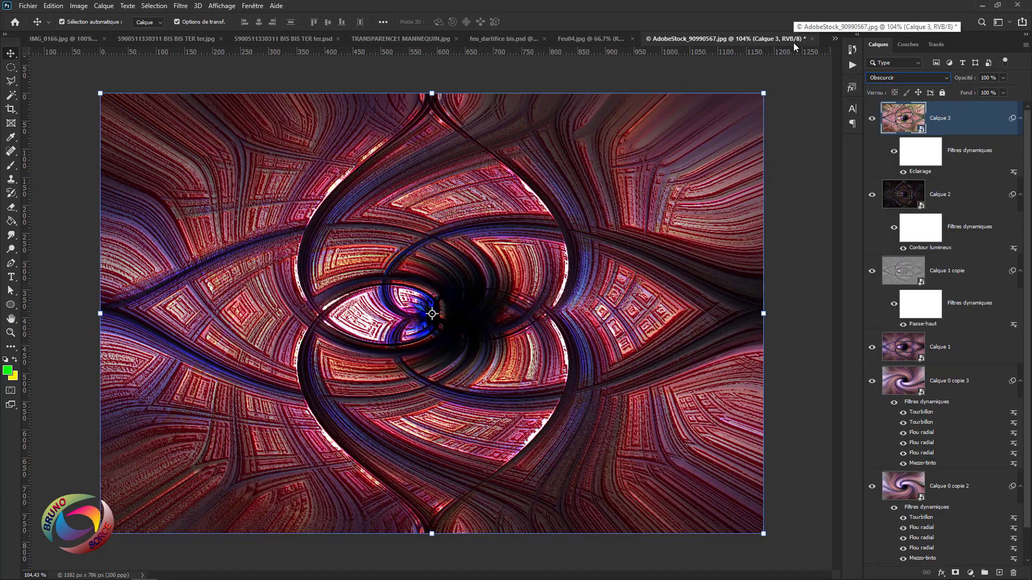
{"action": "key", "text": "Down"}
{"action": "key", "text": "Down"}
{"action": "key", "text": "Down"}
{"action": "key", "text": "Down"}
{"action": "key", "text": "Down"}
{"action": "key", "text": "Down"}
{"action": "key", "text": "Down"}
{"action": "key", "text": "Down"}
{"action": "key", "text": "Down"}
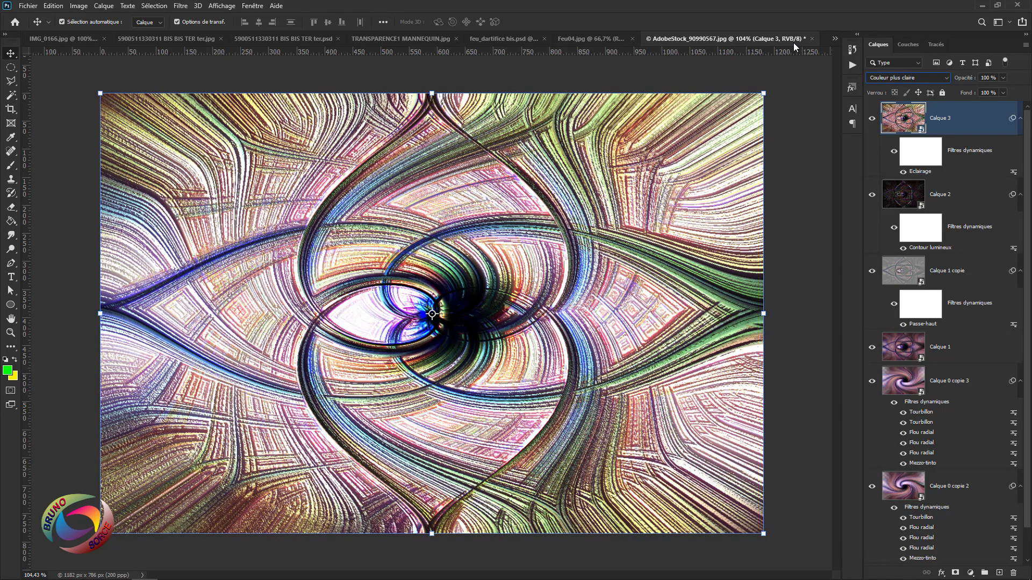
{"action": "right_click", "coordinate": [781, 202]}
{"action": "key", "text": "Escape"}
Hide Calque 3, Calque 2, Calque 1 copie and Calque 1, and delete these four layers
{"action": "left_click", "coordinate": [872, 119]}
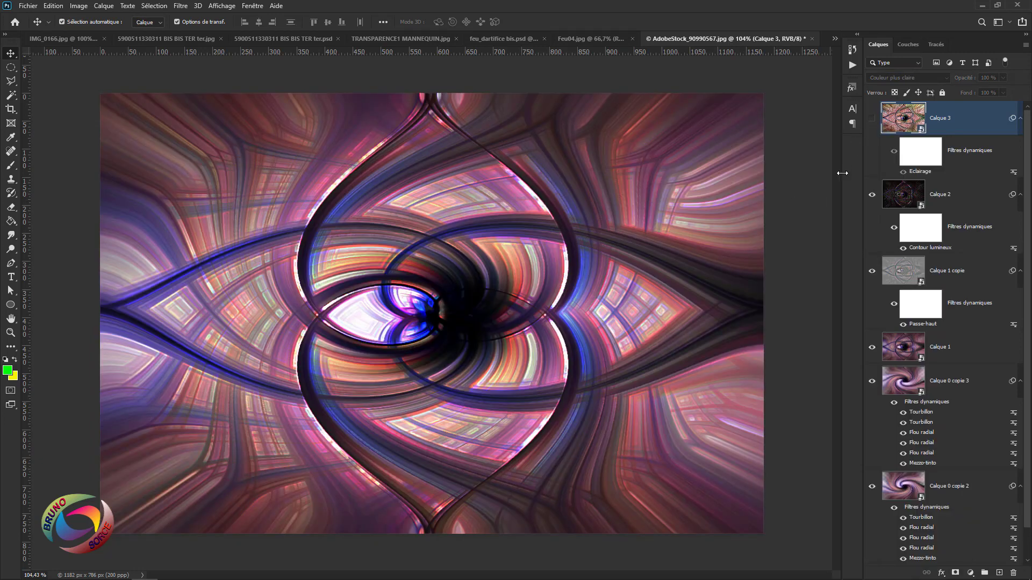
{"action": "left_click", "coordinate": [872, 195]}
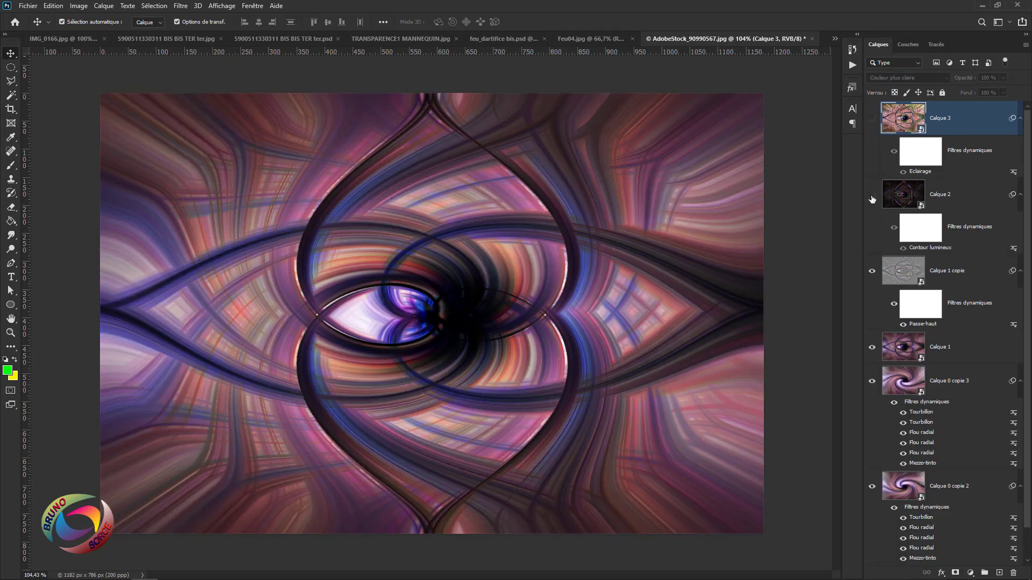
{"action": "left_click", "coordinate": [872, 271]}
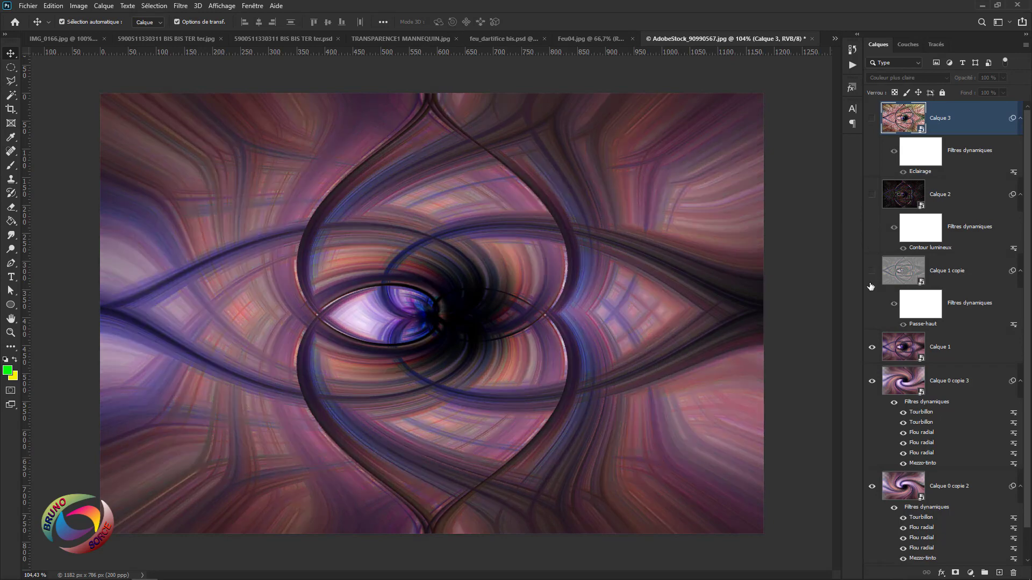
{"action": "left_click", "coordinate": [872, 348]}
{"action": "scroll", "coordinate": [597, 282], "scroll_direction": "down", "scroll_amount": 1}
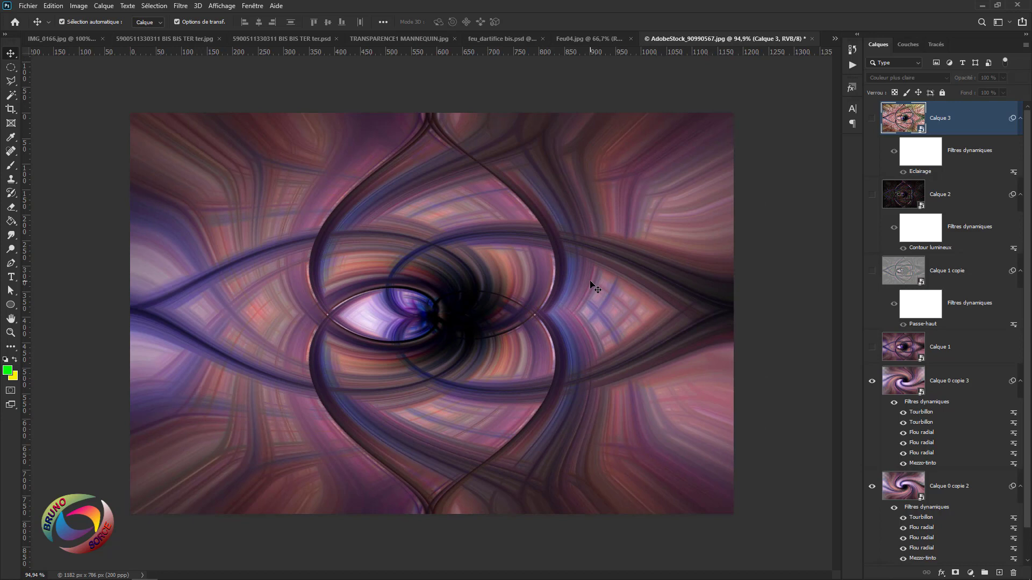
{"action": "key", "text": "Delete"}
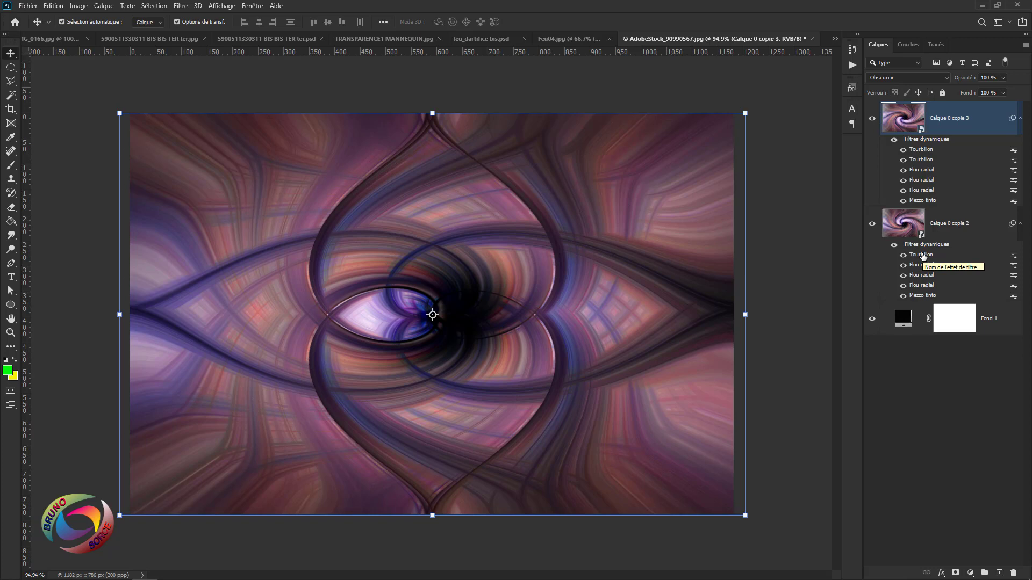
Switch to the TRANSPARENCE1 MANNEQUIN.jpg document
{"action": "left_click", "coordinate": [384, 39]}
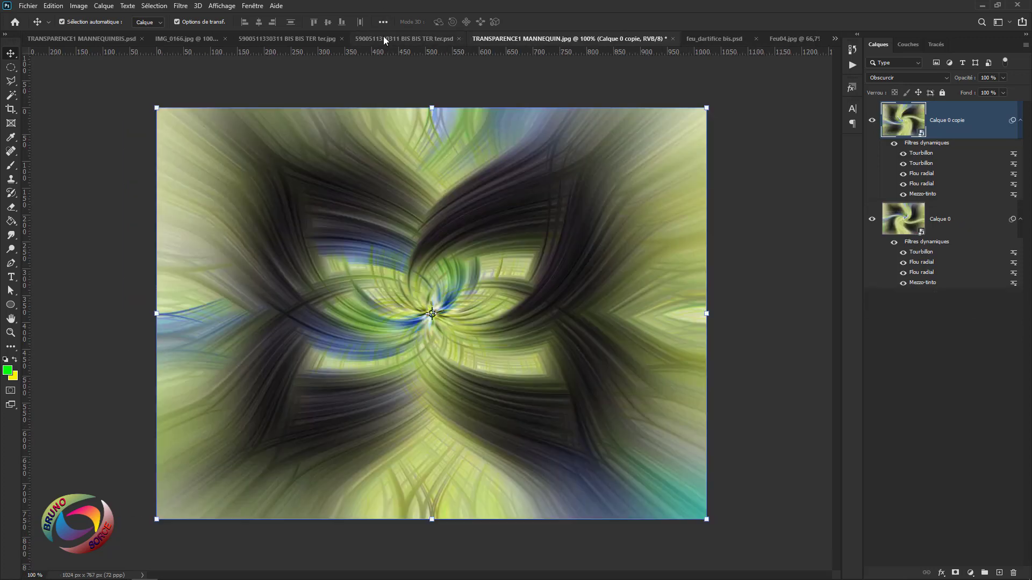